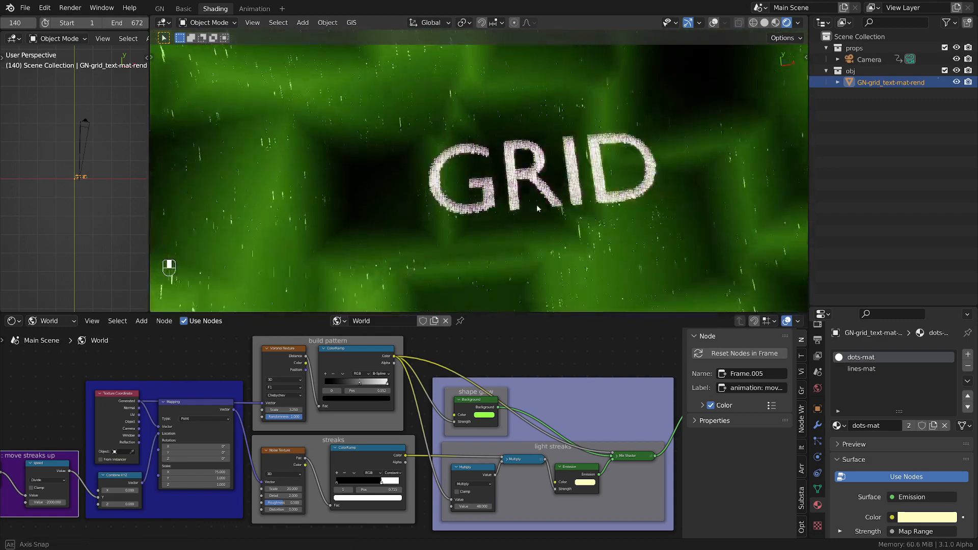
Step: Play the GRID animation for a few frames and stop playback
{"action": "key", "text": "space"}
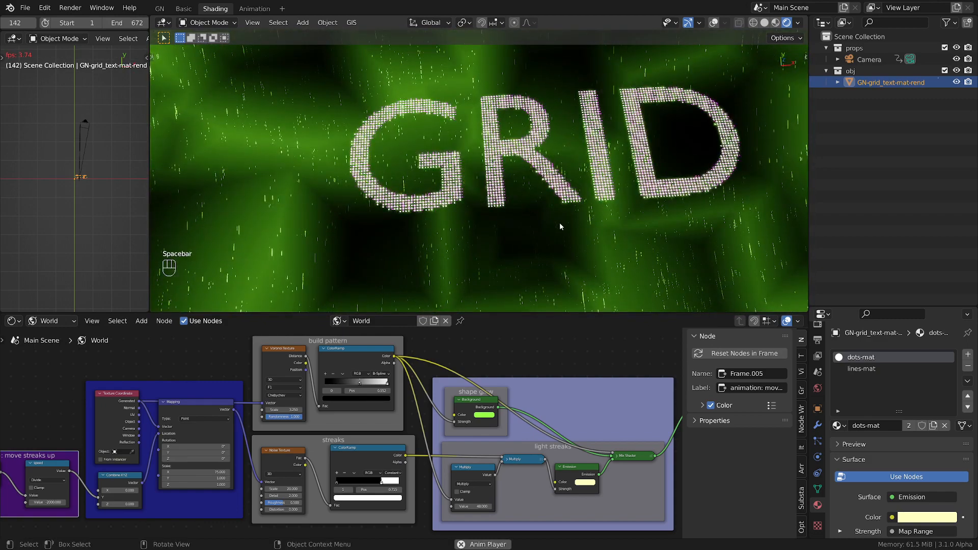
{"action": "key", "text": "space"}
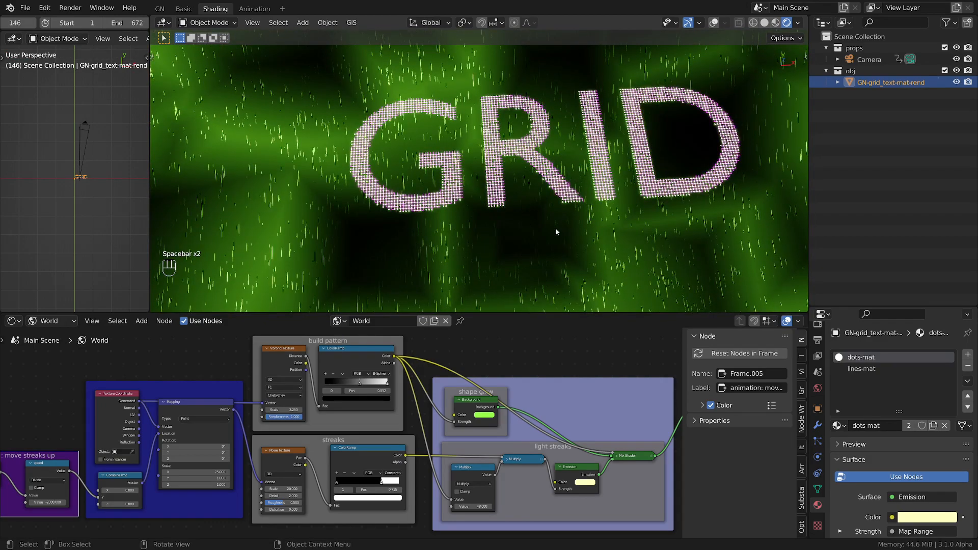
Step: Maximize the World node editor, hide its sidebar and bring the whole node tree into view
{"action": "key", "text": "ctrl+space"}
{"action": "middle_click_drag", "start_coordinate": [121, 404], "coordinate": [265, 435]}
{"action": "key", "text": "n"}
{"action": "middle_click_drag", "start_coordinate": [518, 415], "coordinate": [404, 429]}
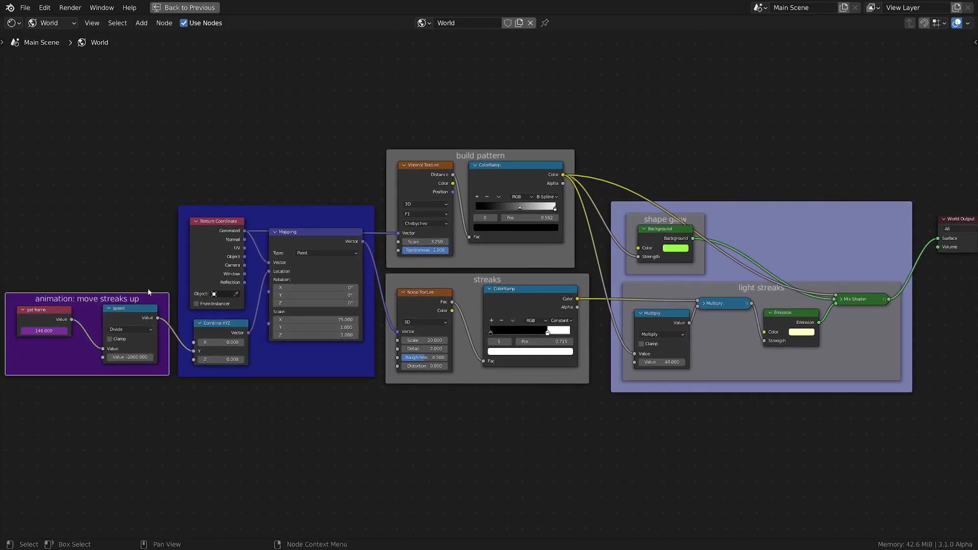
Step: Slightly shift the animation, mapping, build pattern, streaks and combined glow and light streaks frames in the World node tree
{"action": "left_click_drag", "start_coordinate": [79, 310], "coordinate": [81, 304]}
{"action": "left_click_drag", "start_coordinate": [316, 225], "coordinate": [315, 226]}
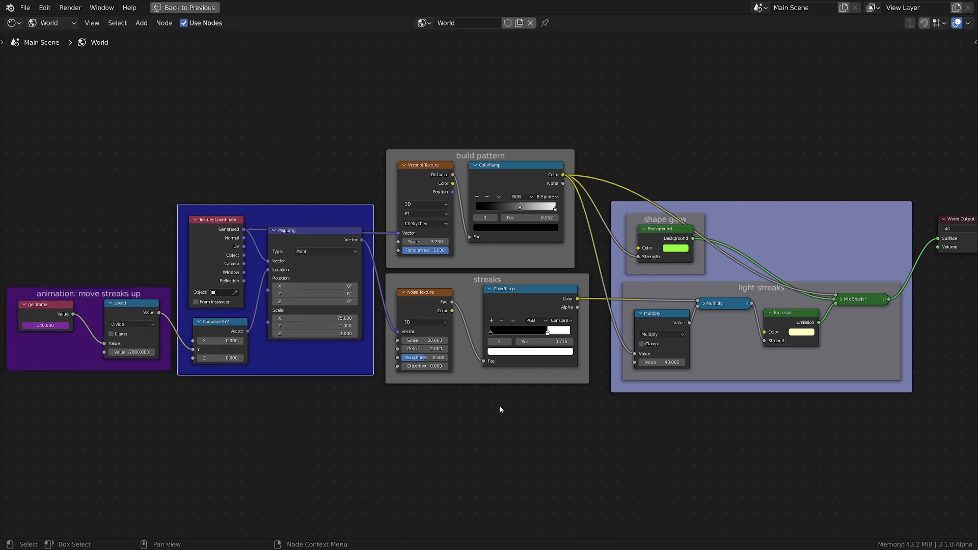
{"action": "middle_click_drag", "start_coordinate": [499, 408], "coordinate": [418, 431]}
{"action": "left_click_drag", "start_coordinate": [416, 176], "coordinate": [418, 166]}
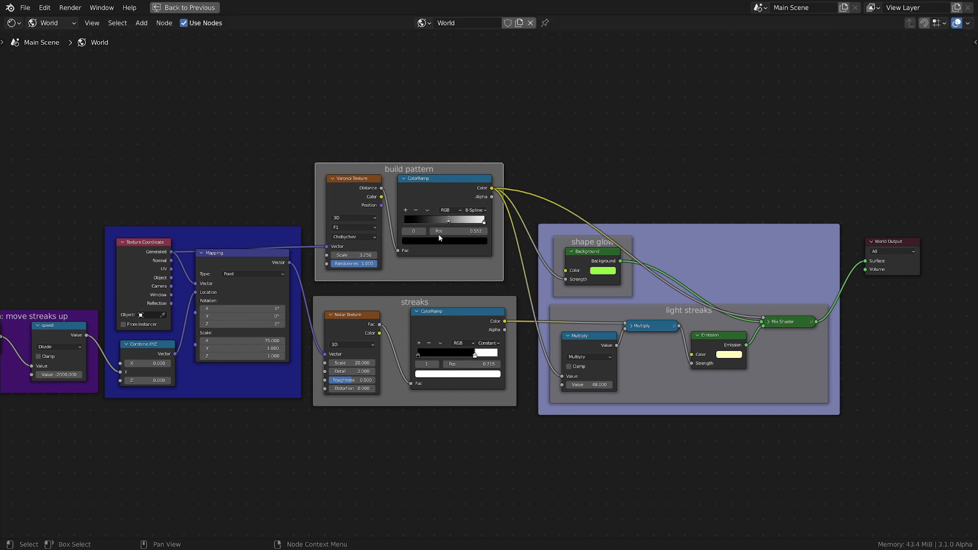
{"action": "left_click_drag", "start_coordinate": [412, 306], "coordinate": [410, 306]}
{"action": "left_click_drag", "start_coordinate": [657, 295], "coordinate": [660, 288]}
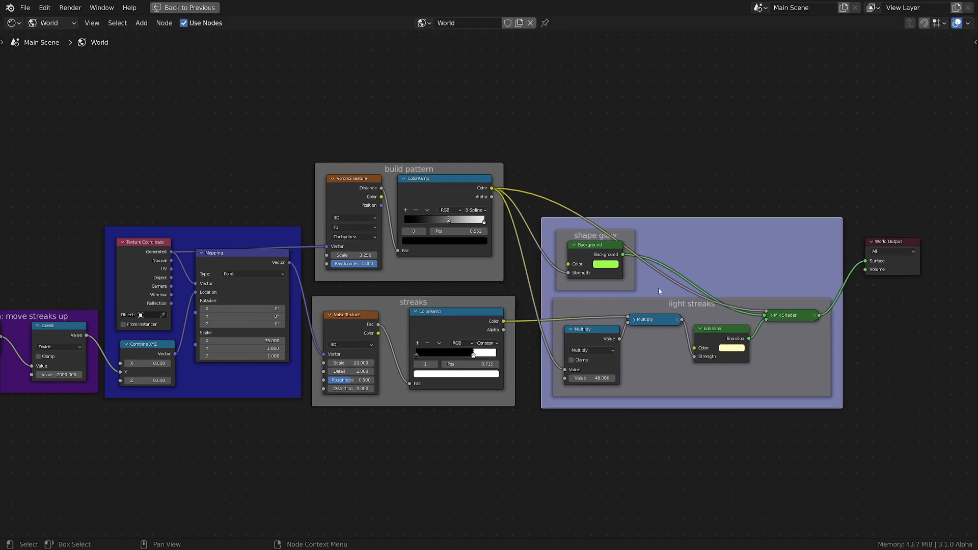
{"action": "scroll", "coordinate": [529, 426], "scroll_direction": "up", "scroll_amount": 3}
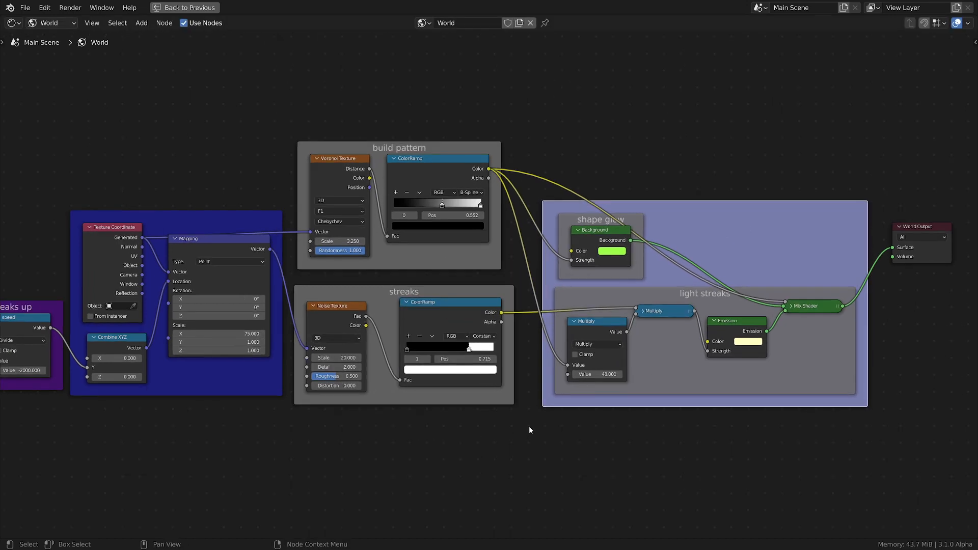
Step: Restore the full layout and move the Mapping node lower in its frame, clear of the Generated link to the Voronoi Texture
{"action": "key", "text": "ctrl+space"}
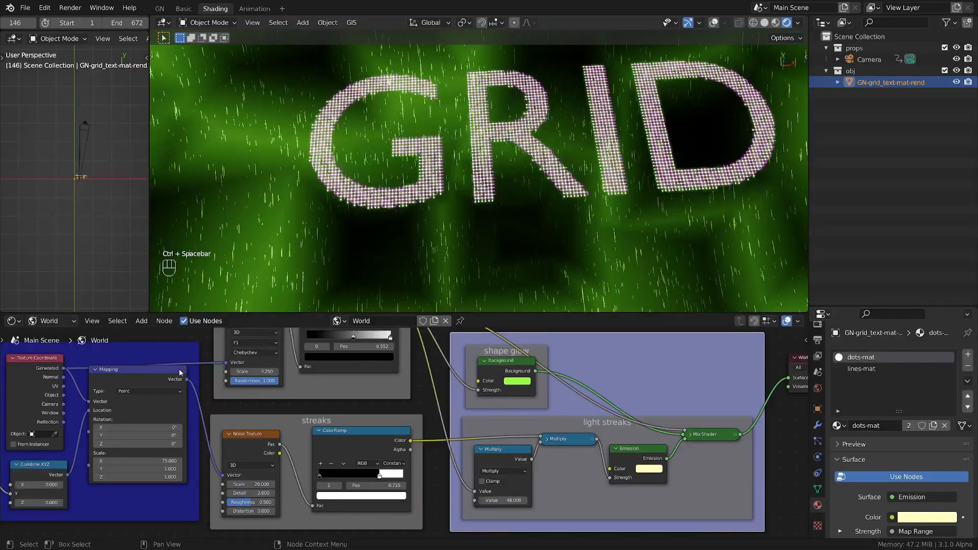
{"action": "scroll", "coordinate": [513, 424], "scroll_direction": "down", "scroll_amount": 3}
{"action": "middle_click_drag", "start_coordinate": [153, 372], "coordinate": [350, 373]}
{"action": "scroll", "coordinate": [350, 372], "scroll_direction": "up", "scroll_amount": 2}
{"action": "middle_click_drag", "start_coordinate": [274, 360], "coordinate": [209, 370]}
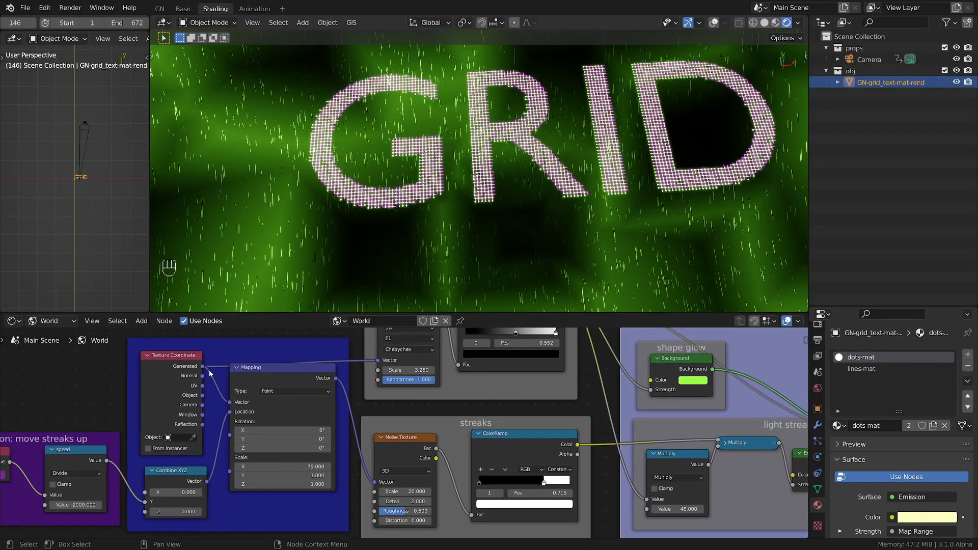
{"action": "middle_click_drag", "start_coordinate": [272, 360], "coordinate": [276, 390]}
{"action": "scroll", "coordinate": [269, 378], "scroll_direction": "down", "scroll_amount": 1}
{"action": "left_click_drag", "start_coordinate": [276, 389], "coordinate": [265, 410]}
{"action": "scroll", "coordinate": [264, 409], "scroll_direction": "up", "scroll_amount": 1}
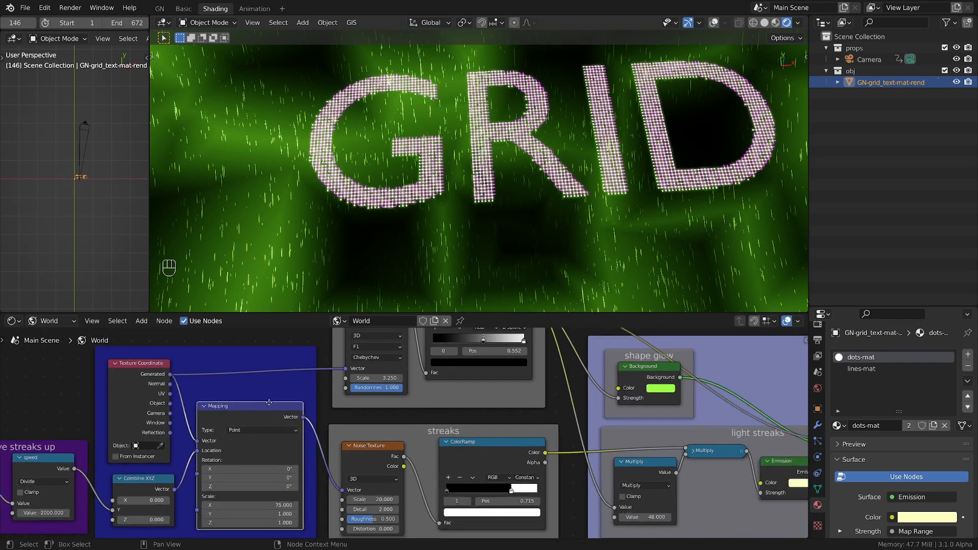
{"action": "middle_click_drag", "start_coordinate": [265, 410], "coordinate": [327, 362]}
{"action": "scroll", "coordinate": [327, 363], "scroll_direction": "up", "scroll_amount": 1}
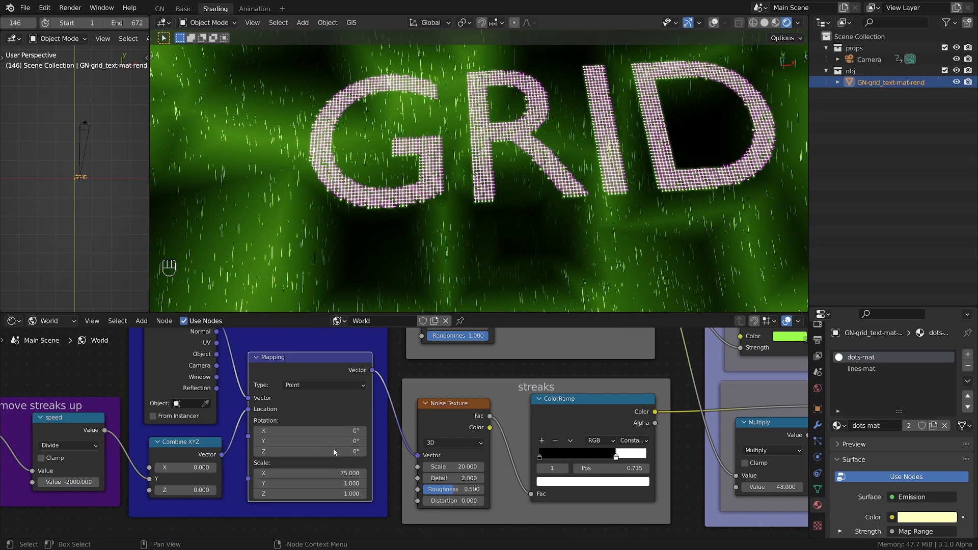
Step: Preview the Voronoi Texture node of the build pattern frame as the world background
{"action": "scroll", "coordinate": [331, 381], "scroll_direction": "down", "scroll_amount": 1}
{"action": "middle_click_drag", "start_coordinate": [334, 384], "coordinate": [285, 502]}
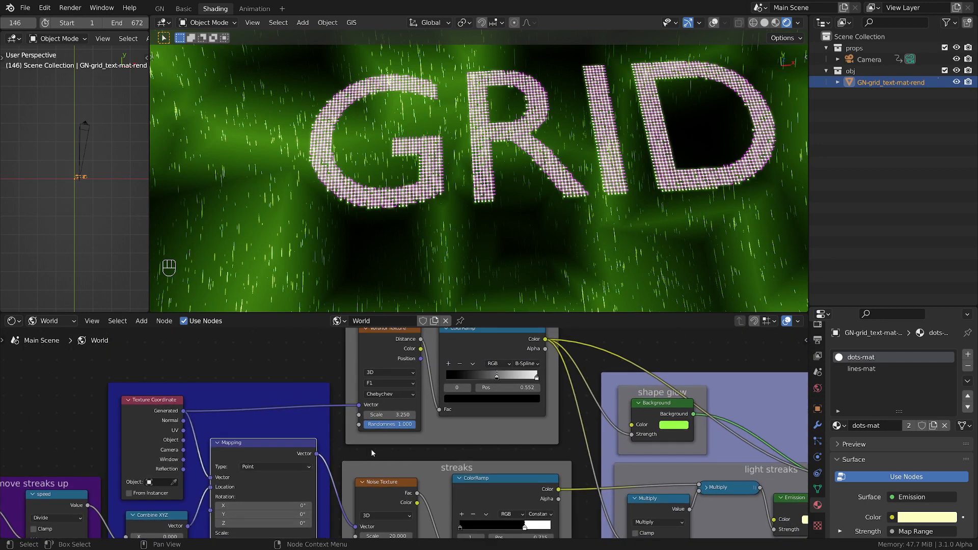
{"action": "scroll", "coordinate": [531, 198], "scroll_direction": "down", "scroll_amount": 3}
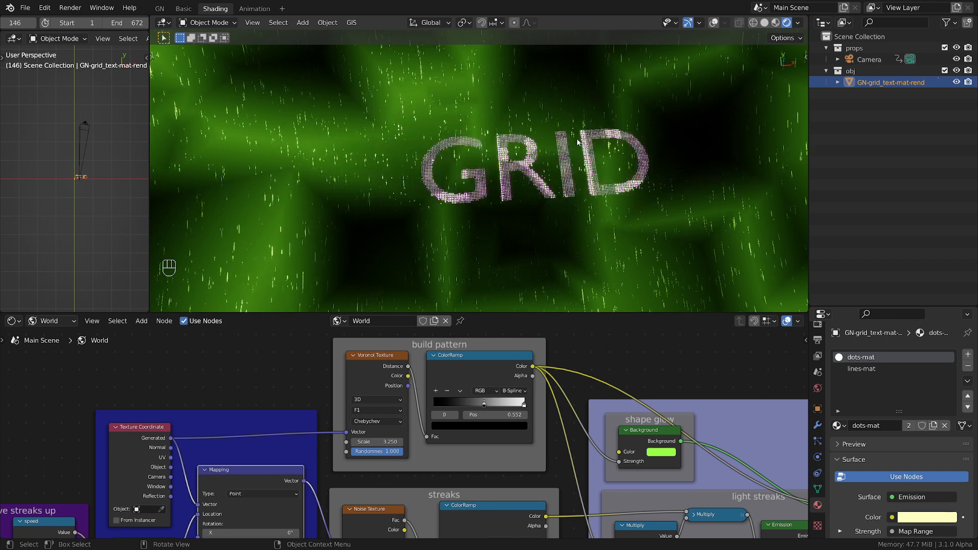
{"action": "left_click", "coordinate": [381, 364], "text": "ctrl+shift"}
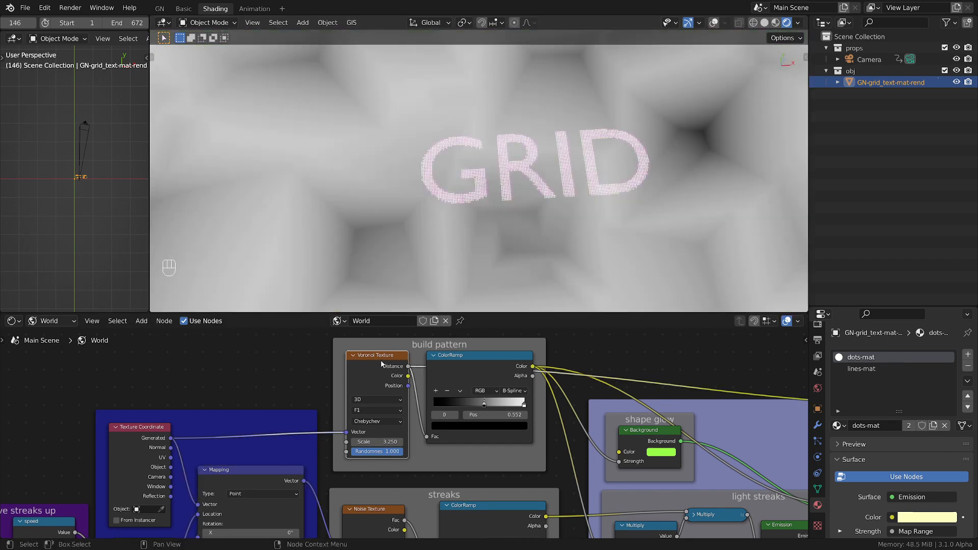
{"action": "scroll", "coordinate": [447, 195], "scroll_direction": "down", "scroll_amount": 2}
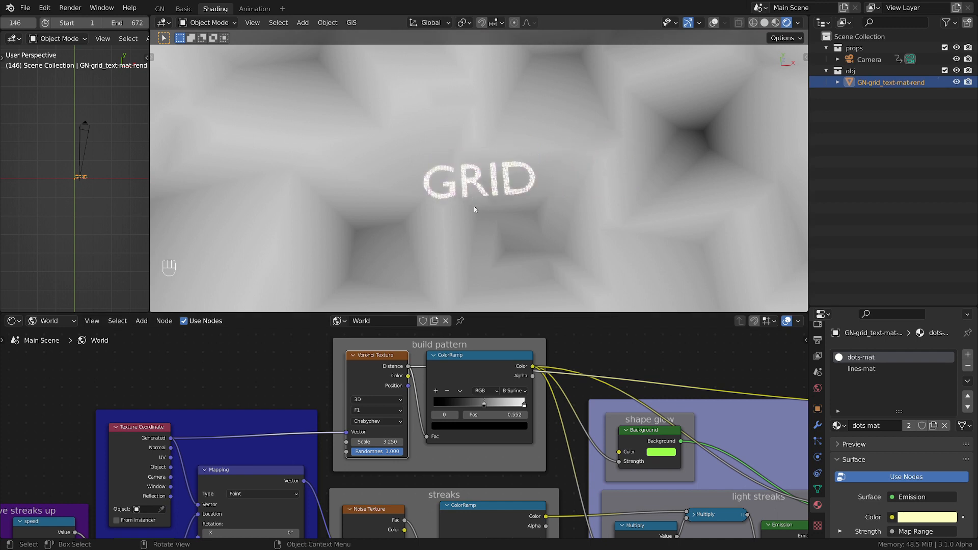
{"action": "scroll", "coordinate": [417, 400], "scroll_direction": "up", "scroll_amount": 2}
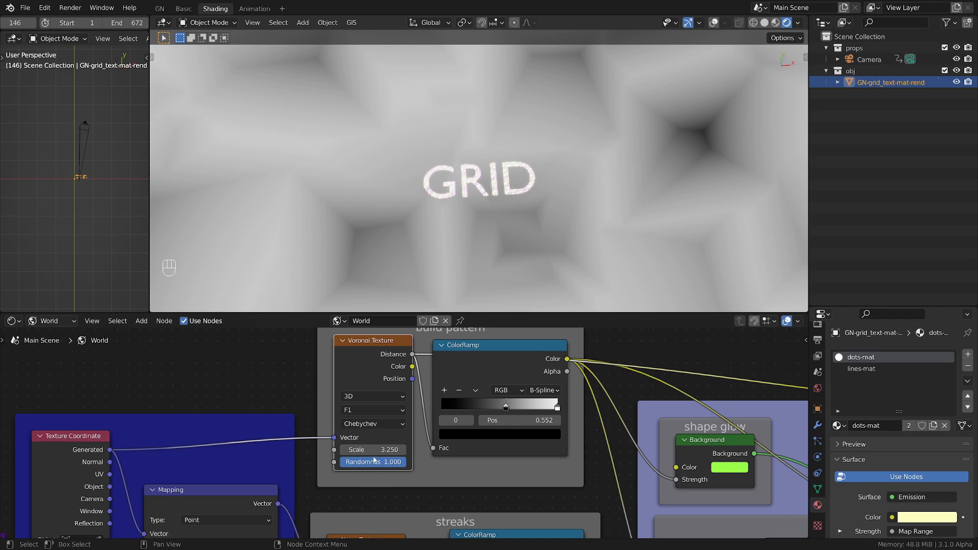
Step: Set the black stop of the build pattern ColorRamp to position 0.642
{"action": "middle_click_drag", "start_coordinate": [239, 473], "coordinate": [227, 453]}
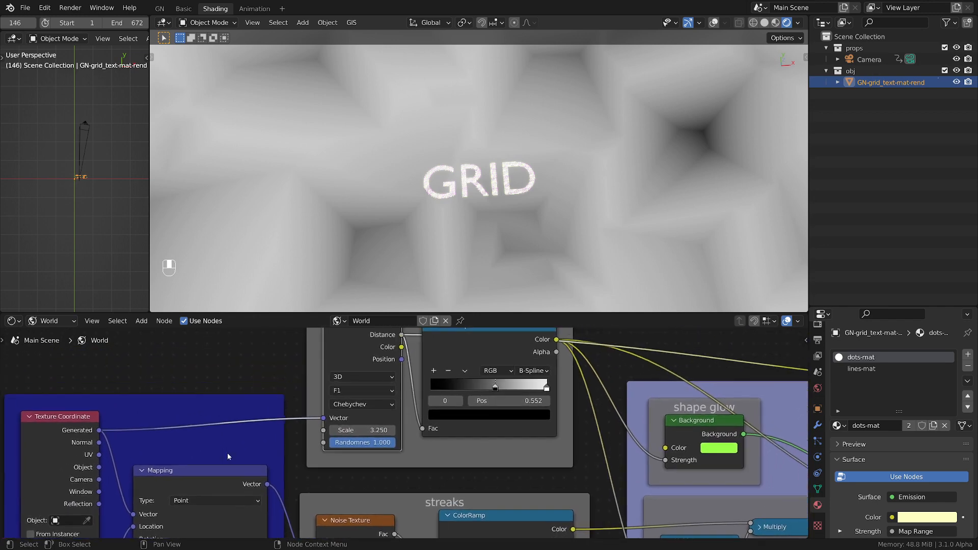
{"action": "middle_click_drag", "start_coordinate": [511, 442], "coordinate": [408, 486]}
{"action": "scroll", "coordinate": [558, 214], "scroll_direction": "down", "scroll_amount": 2}
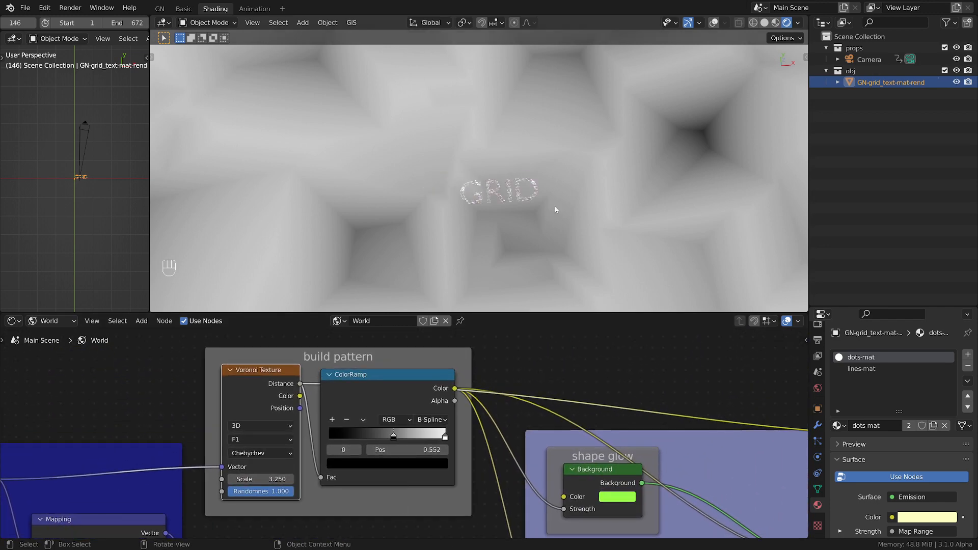
{"action": "scroll", "coordinate": [564, 238], "scroll_direction": "up", "scroll_amount": 2}
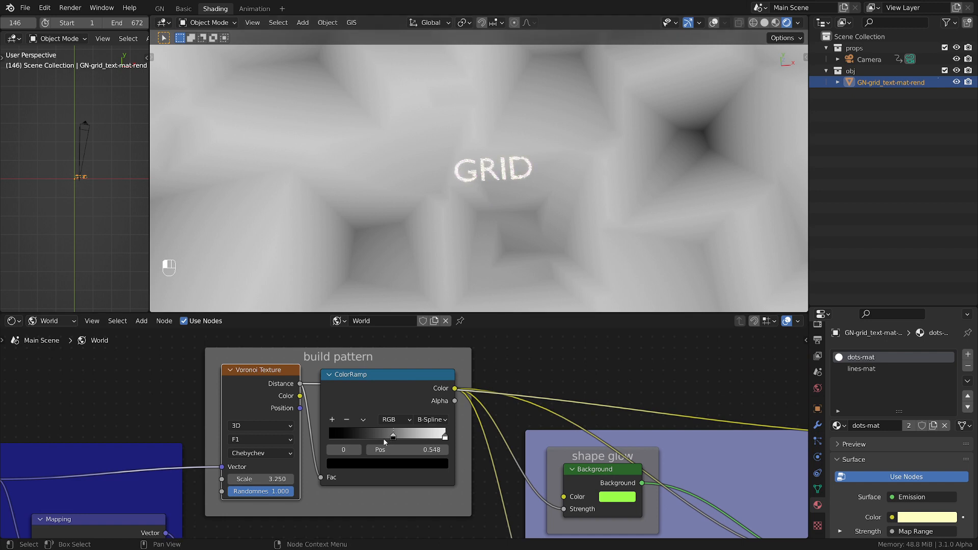
{"action": "left_click_drag", "start_coordinate": [384, 443], "coordinate": [405, 436]}
{"action": "scroll", "coordinate": [529, 153], "scroll_direction": "up", "scroll_amount": 2}
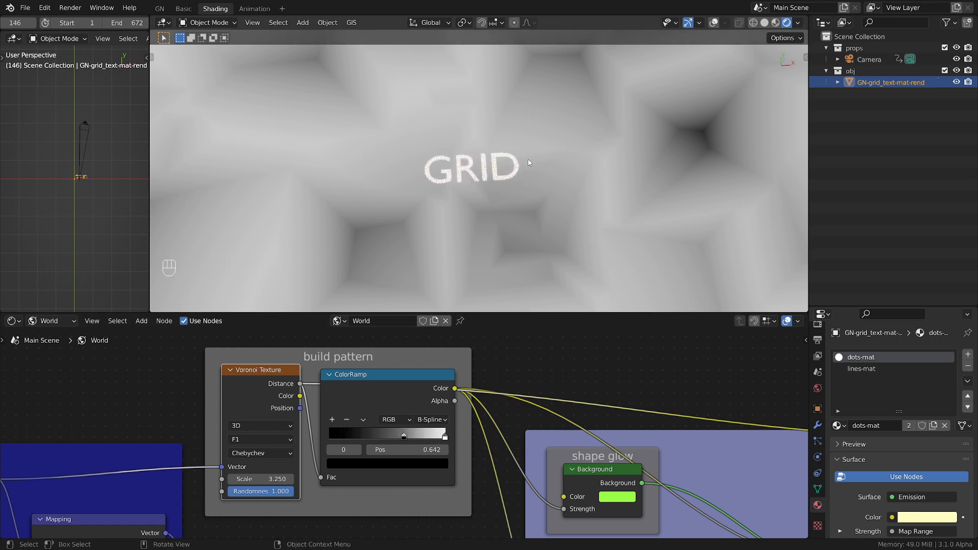
Step: Check the previewed background through the scene camera and return to the user perspective
{"action": "key", "text": "KP_0"}
{"action": "scroll", "coordinate": [529, 163], "scroll_direction": "down", "scroll_amount": 3}
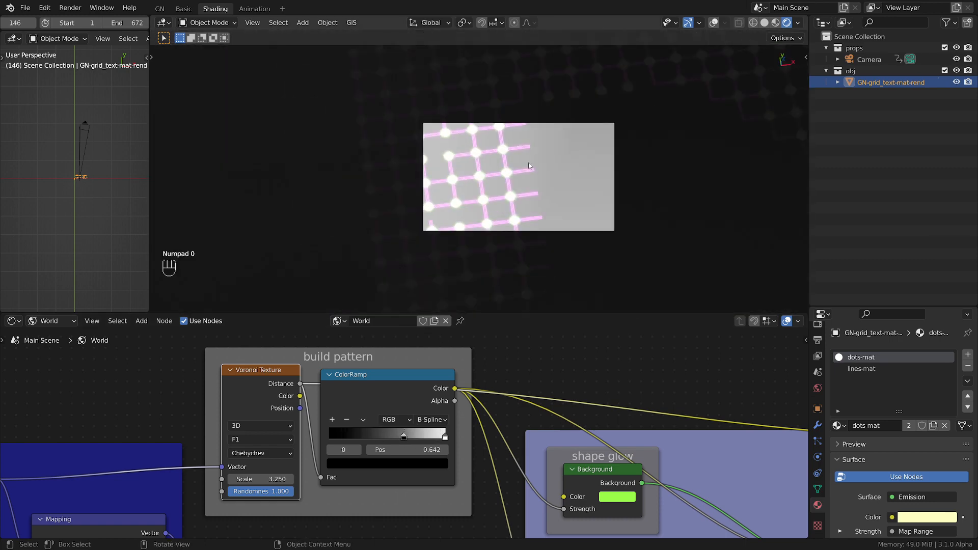
{"action": "key", "text": "KP_0"}
{"action": "middle_click_drag", "start_coordinate": [542, 190], "coordinate": [457, 368]}
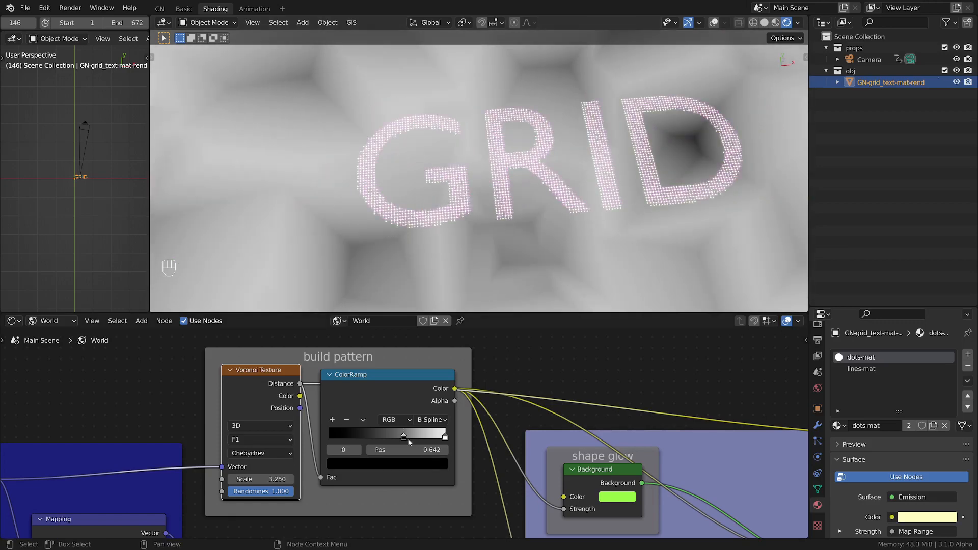
Step: Try the build pattern ColorRamp with its black stop at 0.052 and white stop at 0.858, and undo both changes
{"action": "left_click_drag", "start_coordinate": [417, 439], "coordinate": [320, 436]}
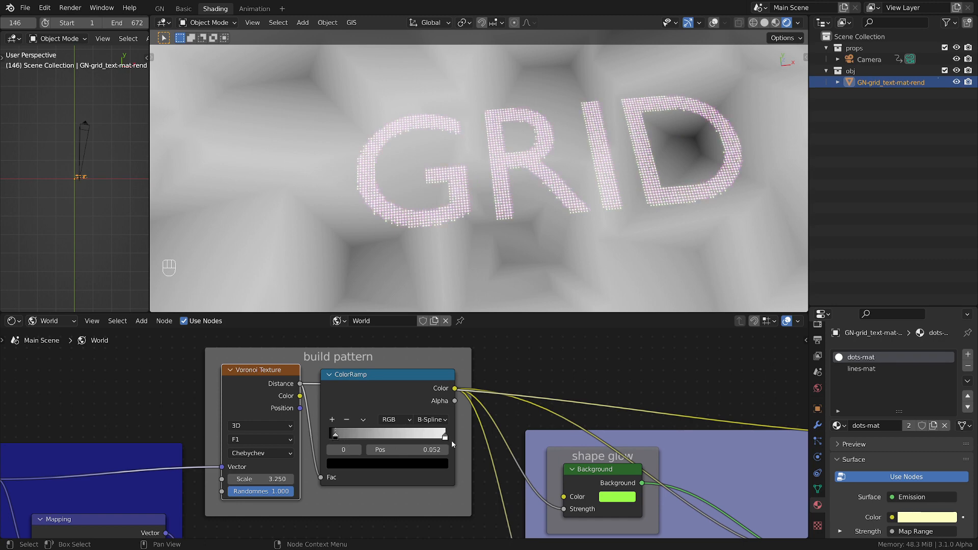
{"action": "left_click", "coordinate": [445, 437]}
{"action": "mouse_move", "coordinate": [434, 441]}
{"action": "left_mouse_down"}
{"action": "mouse_move", "coordinate": [399, 442]}
{"action": "mouse_move", "coordinate": [422, 445]}
{"action": "left_mouse_up"}
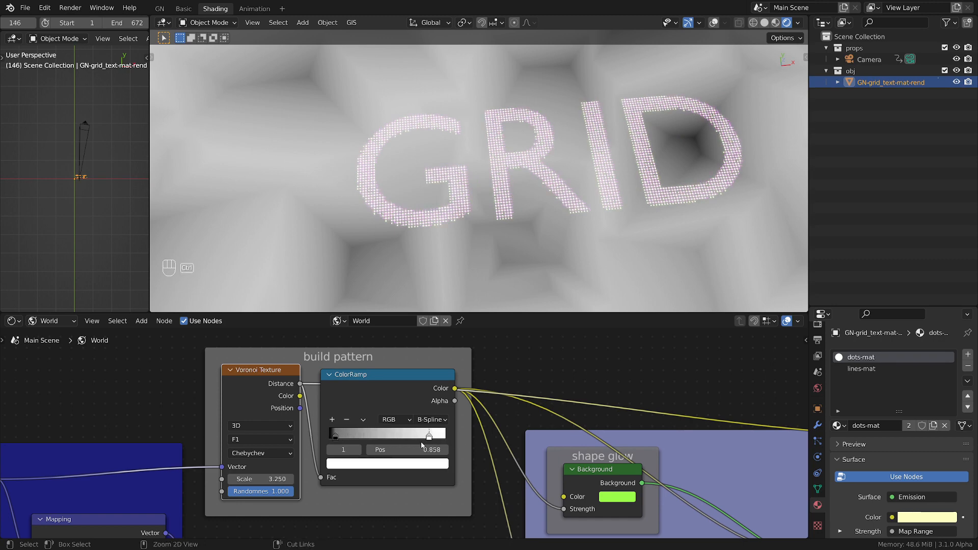
{"action": "key", "text": "ctrl+z"}
{"action": "key", "text": "ctrl+z"}
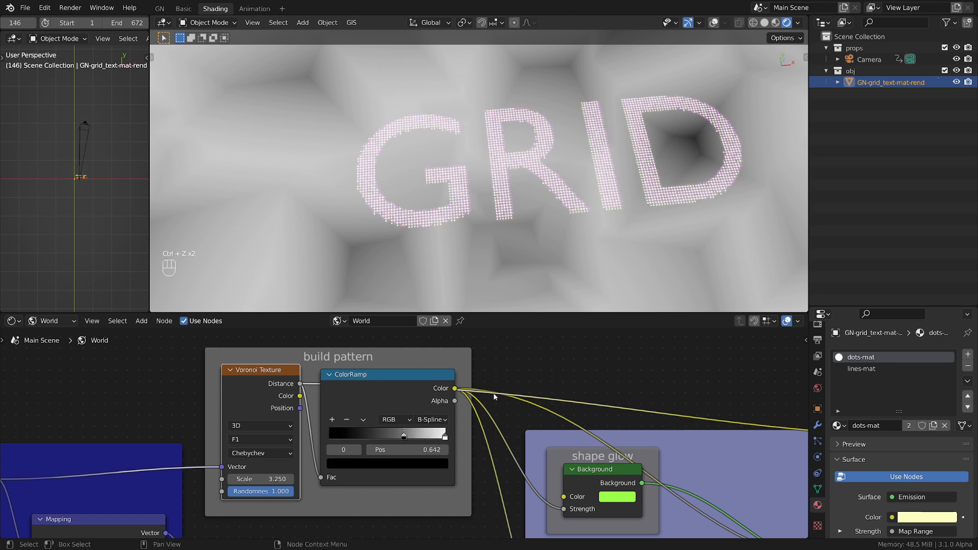
Step: Raise the Viewer node above the World Output and move the shape glow frame farther from the build pattern nodes
{"action": "scroll", "coordinate": [504, 402], "scroll_direction": "down", "scroll_amount": 2}
{"action": "scroll", "coordinate": [599, 431], "scroll_direction": "down", "scroll_amount": 3}
{"action": "middle_click_drag", "start_coordinate": [405, 378], "coordinate": [435, 396]}
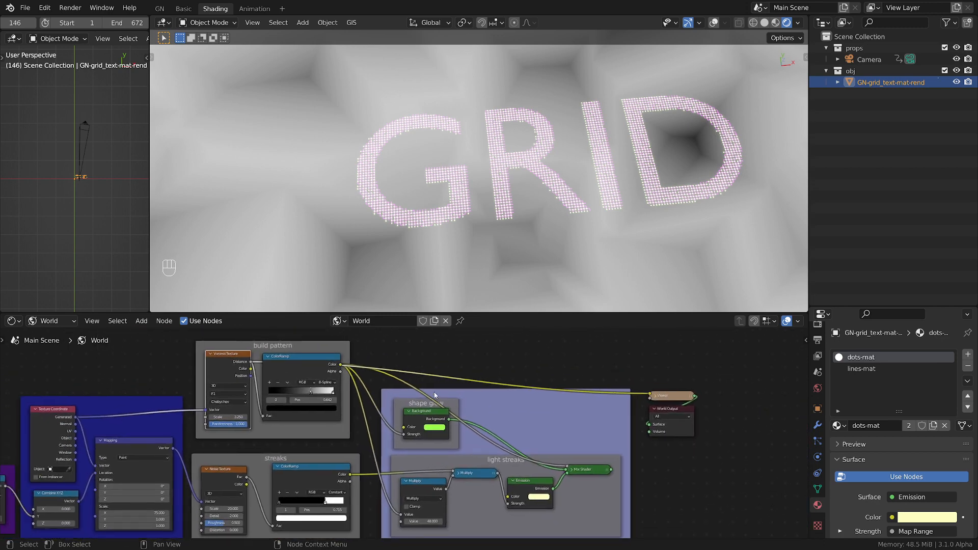
{"action": "scroll", "coordinate": [568, 408], "scroll_direction": "up", "scroll_amount": 2}
{"action": "left_click_drag", "start_coordinate": [689, 397], "coordinate": [689, 385]}
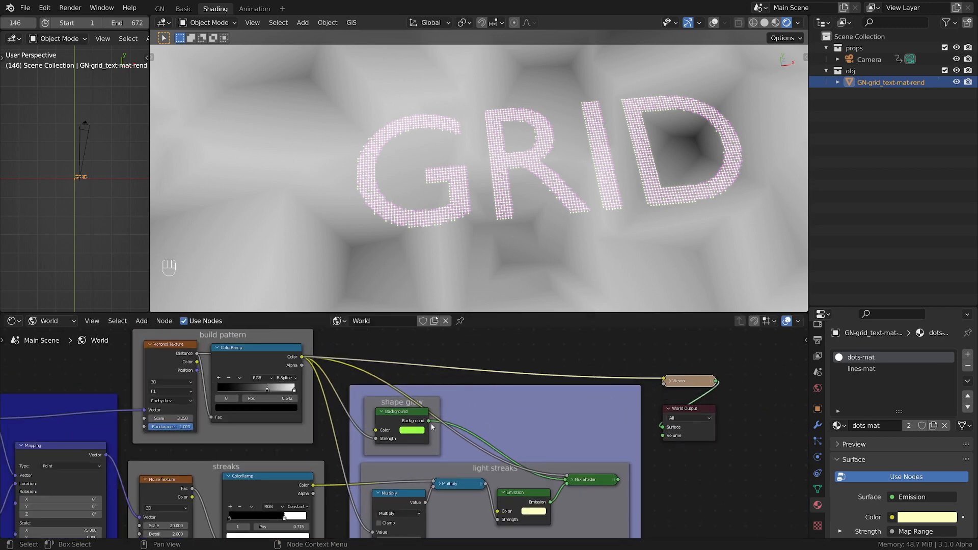
{"action": "left_click_drag", "start_coordinate": [405, 406], "coordinate": [507, 397]}
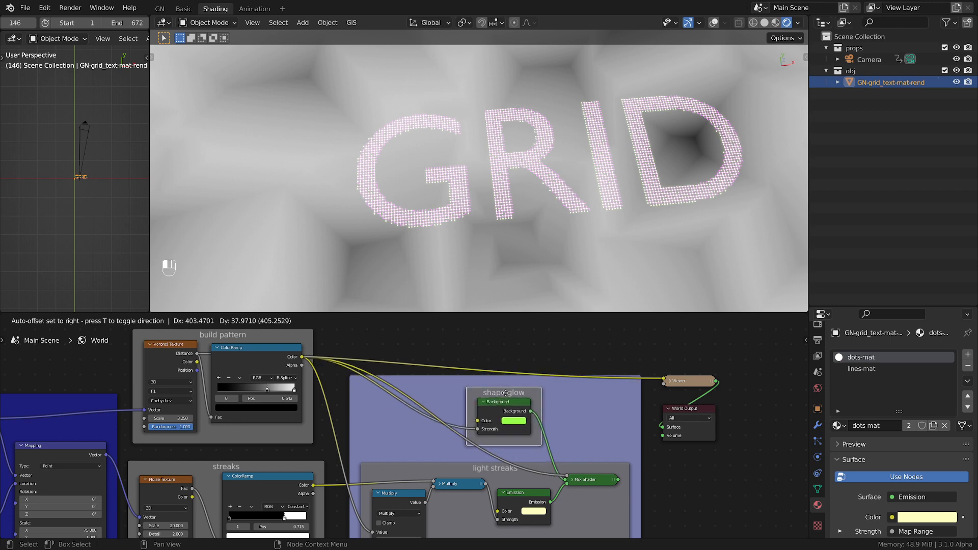
Step: Preview the green Background node of the shape glow frame as the world output
{"action": "scroll", "coordinate": [516, 411], "scroll_direction": "up", "scroll_amount": 1}
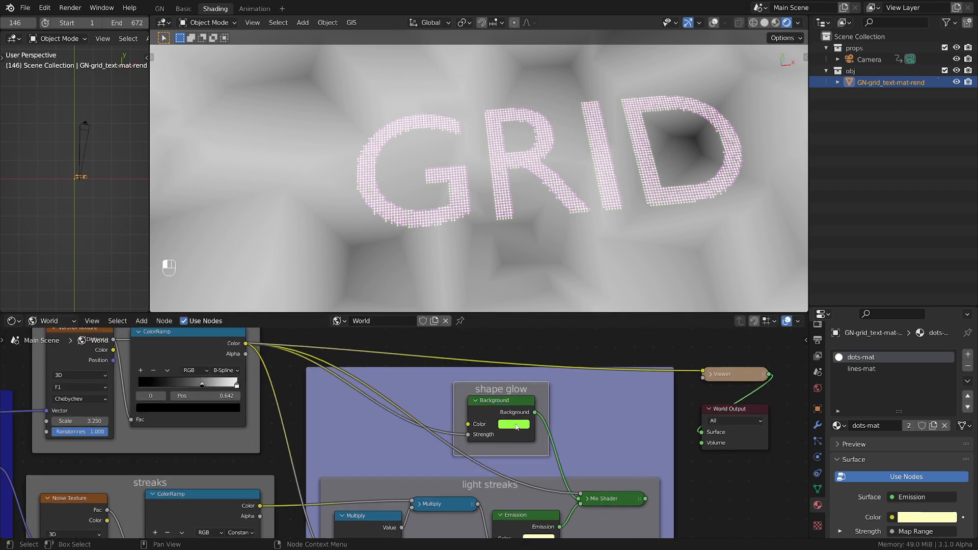
{"action": "left_click", "coordinate": [514, 425]}
{"action": "key", "text": "shift+ctrl"}
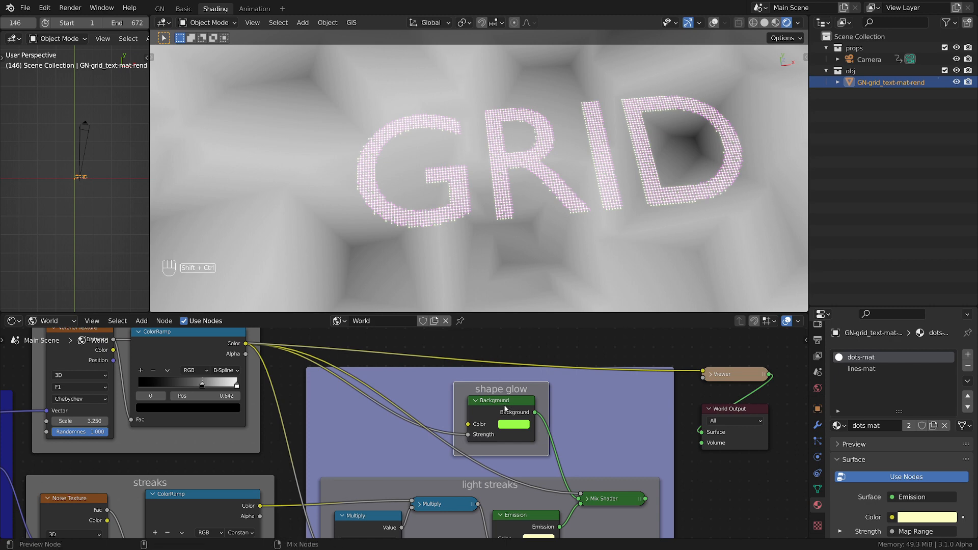
{"action": "left_click", "coordinate": [506, 409], "text": "ctrl+shift"}
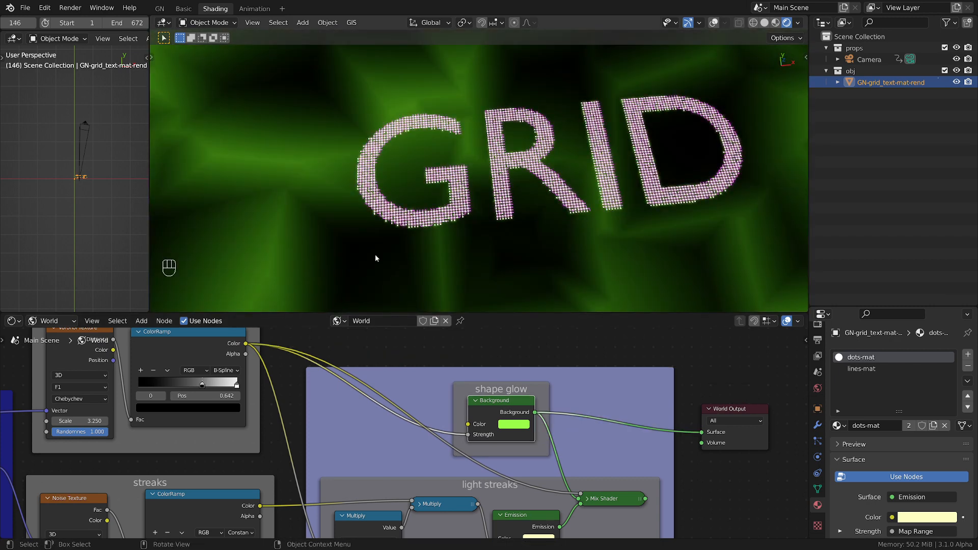
Step: Reposition the shape glow frame above the light streaks frame so its links can be followed
{"action": "left_click_drag", "start_coordinate": [490, 384], "coordinate": [406, 392]}
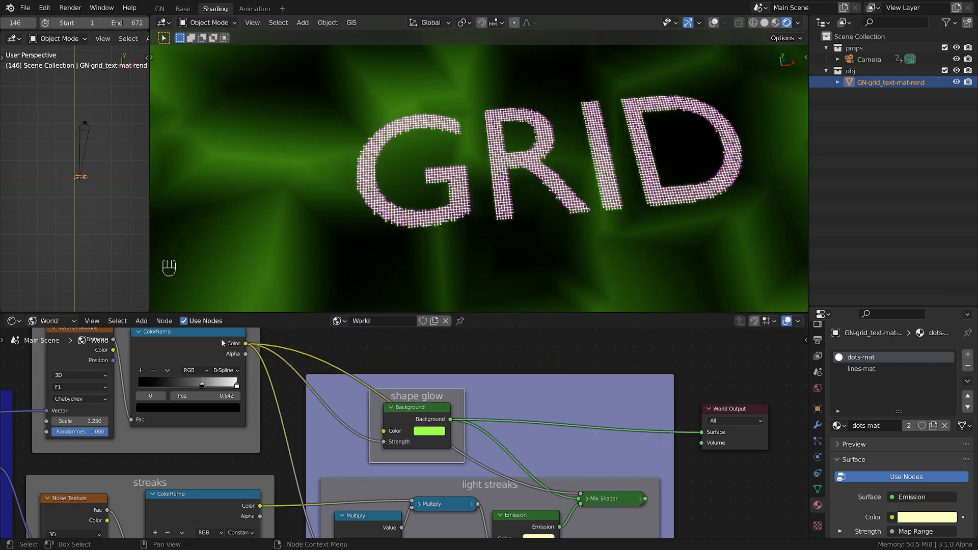
{"action": "middle_click_drag", "start_coordinate": [587, 495], "coordinate": [513, 431]}
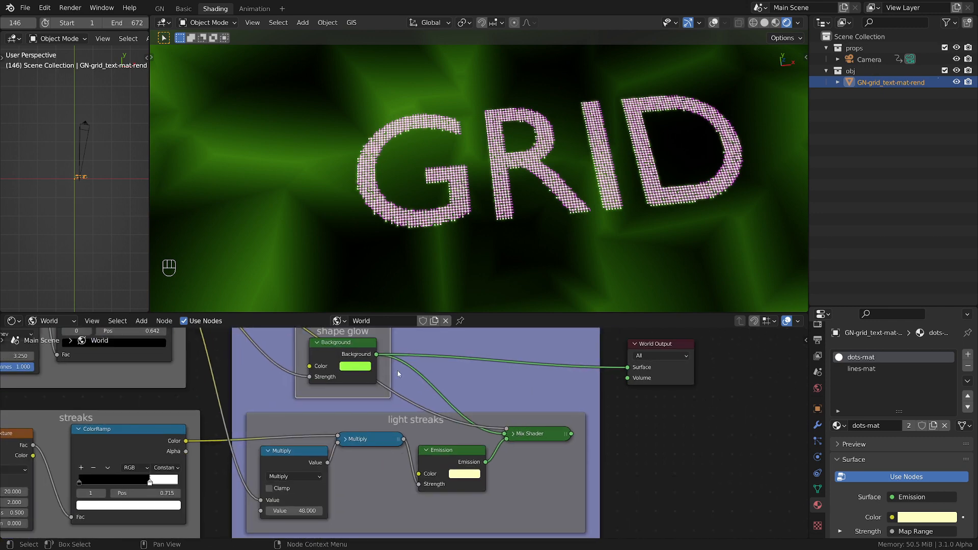
{"action": "middle_click_drag", "start_coordinate": [398, 374], "coordinate": [473, 426]}
{"action": "left_click_drag", "start_coordinate": [430, 408], "coordinate": [472, 398]}
Step: Expand the collapsed Mix Shader node and reposition it so its Fac and Shader inputs can be traced
{"action": "left_click", "coordinate": [616, 486]}
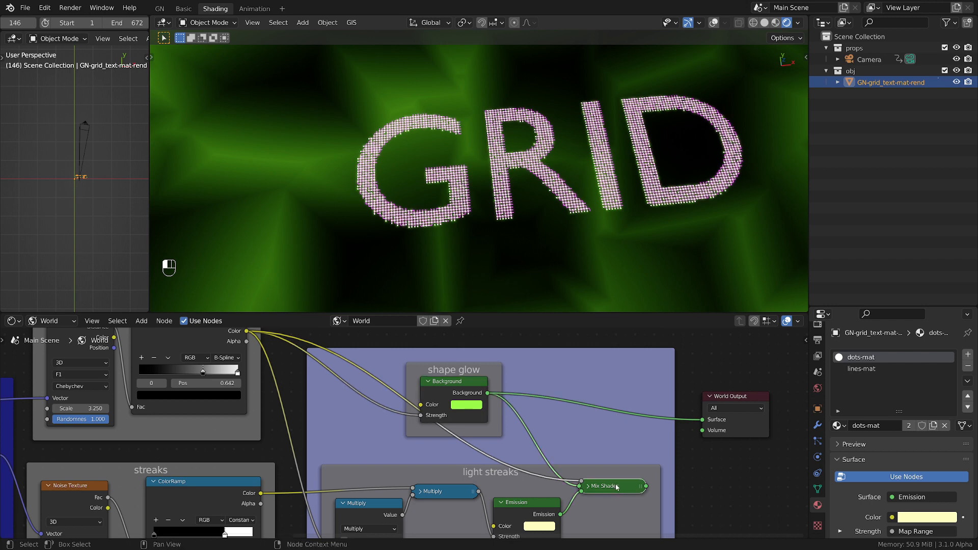
{"action": "middle_click_drag", "start_coordinate": [616, 494], "coordinate": [626, 436]}
{"action": "key", "text": "h"}
{"action": "left_click_drag", "start_coordinate": [626, 436], "coordinate": [633, 402]}
{"action": "middle_click_drag", "start_coordinate": [581, 401], "coordinate": [565, 460]}
{"action": "middle_click_drag", "start_coordinate": [359, 418], "coordinate": [411, 444]}
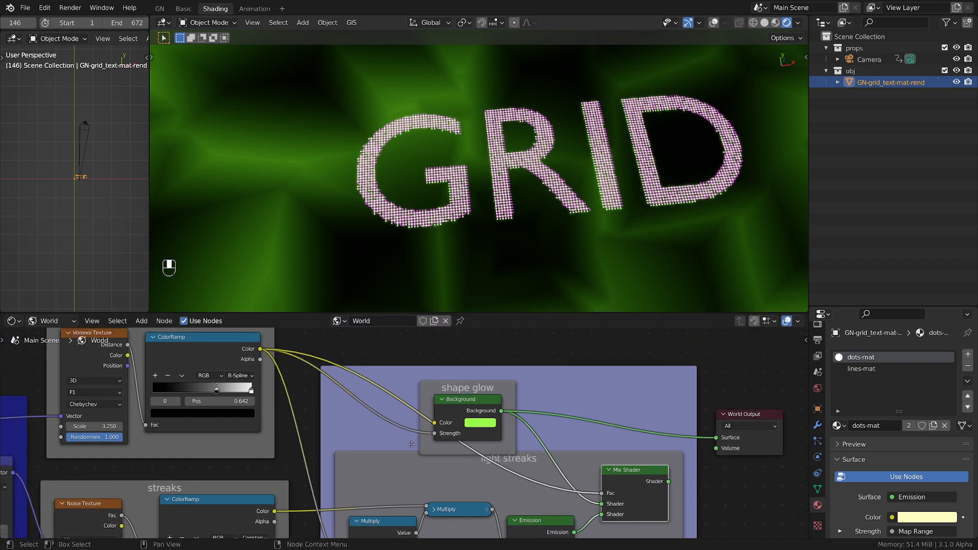
Step: Nudge the build pattern's ColorRamp node to trace its links and preview the Mix Shader as the world output
{"action": "left_click_drag", "start_coordinate": [231, 357], "coordinate": [234, 360]}
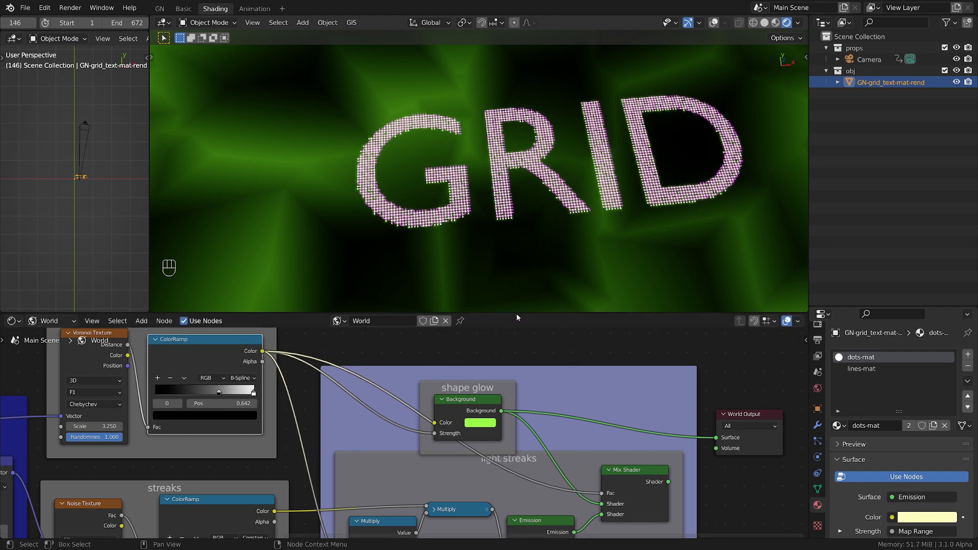
{"action": "middle_click_drag", "start_coordinate": [668, 448], "coordinate": [599, 421]}
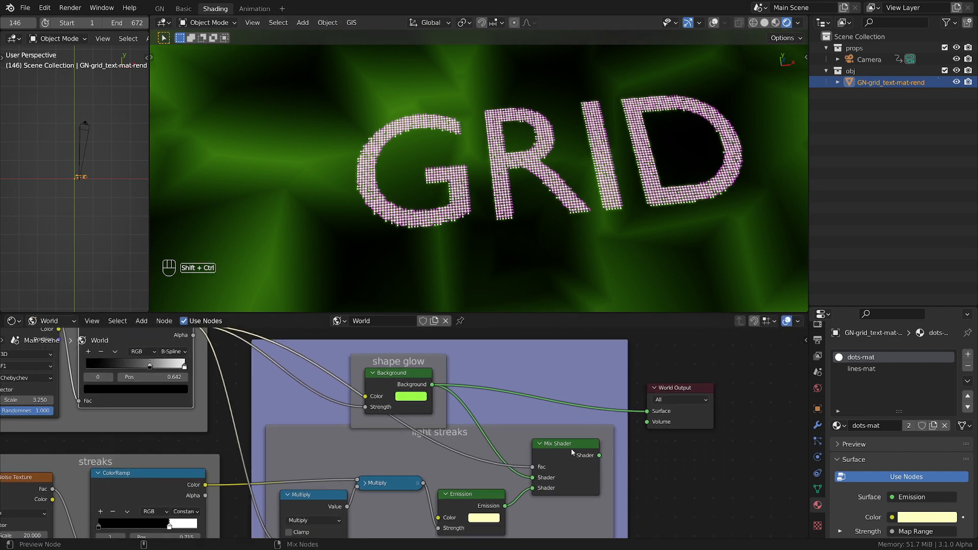
{"action": "left_click", "coordinate": [571, 448], "text": "ctrl+shift"}
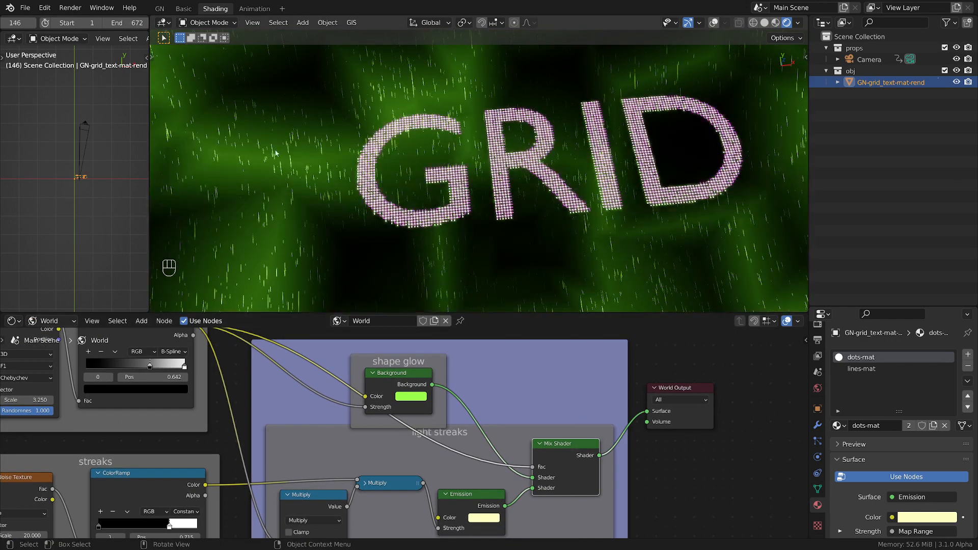
Step: Move the light streaks frame slightly down and preview the Noise Texture of the streaks frame as the world output
{"action": "scroll", "coordinate": [444, 468], "scroll_direction": "down", "scroll_amount": 1}
{"action": "middle_click_drag", "start_coordinate": [444, 468], "coordinate": [563, 394]}
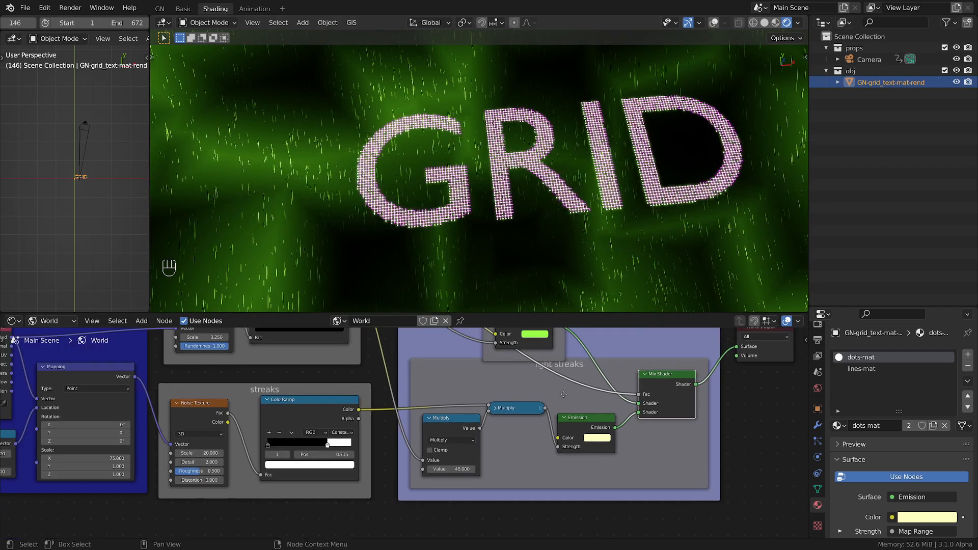
{"action": "left_click_drag", "start_coordinate": [564, 394], "coordinate": [574, 423]}
{"action": "left_click", "coordinate": [209, 406], "text": "ctrl+shift"}
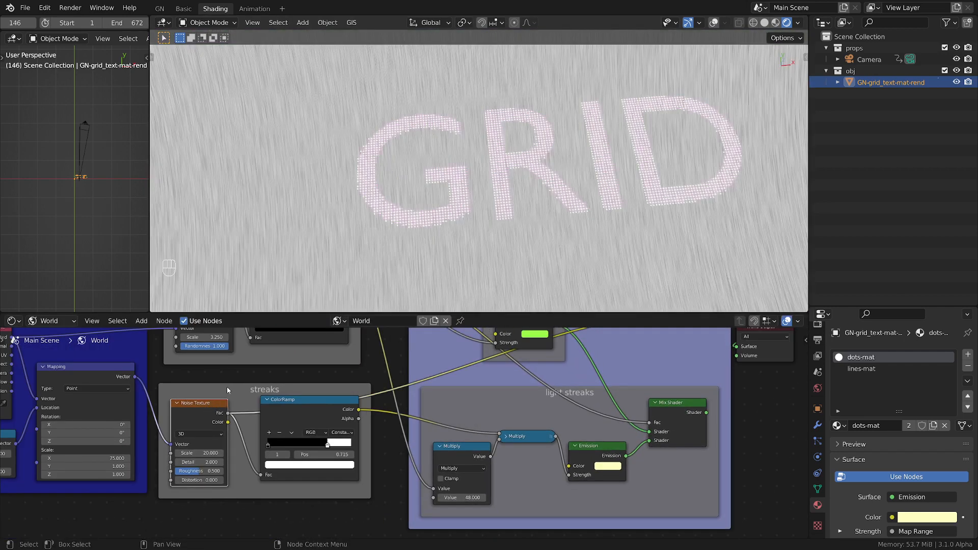
Step: Set the X scale of the Mapping node feeding the streaks Noise Texture to 1
{"action": "middle_click_drag", "start_coordinate": [227, 387], "coordinate": [428, 379]}
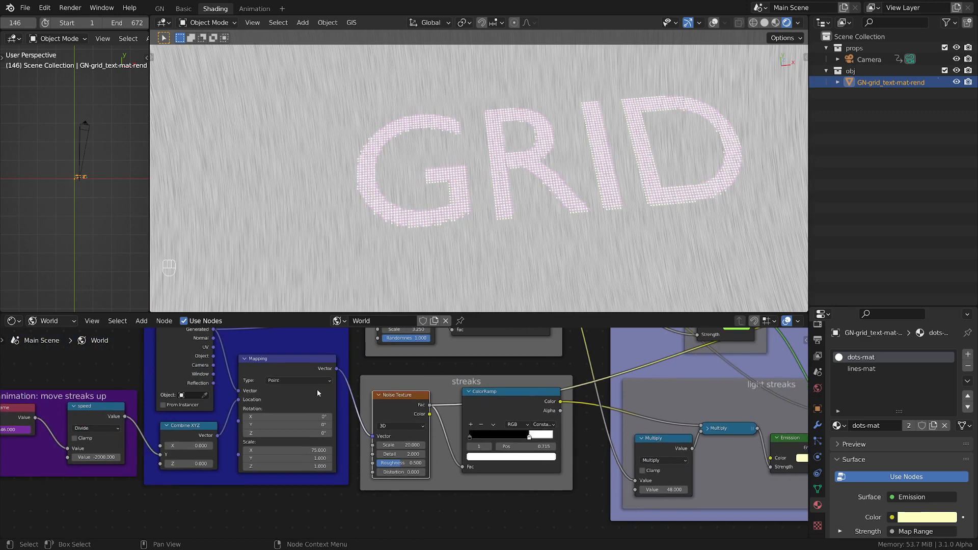
{"action": "double_click", "coordinate": [305, 450]}
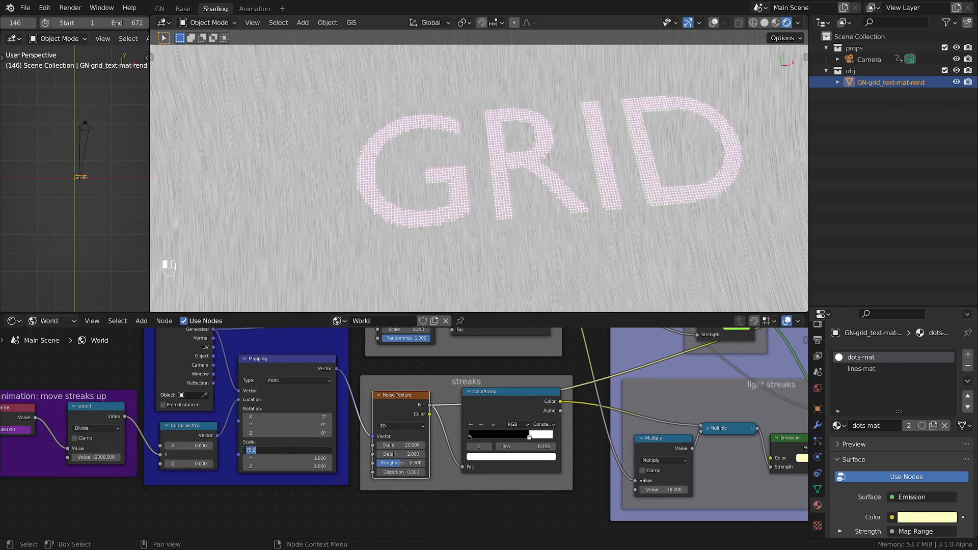
{"action": "type", "text": "1"}
{"action": "key", "text": "Return"}
Step: Set the Mapping node's X scale back to 75 to stretch the noise into streaks
{"action": "double_click", "coordinate": [291, 450]}
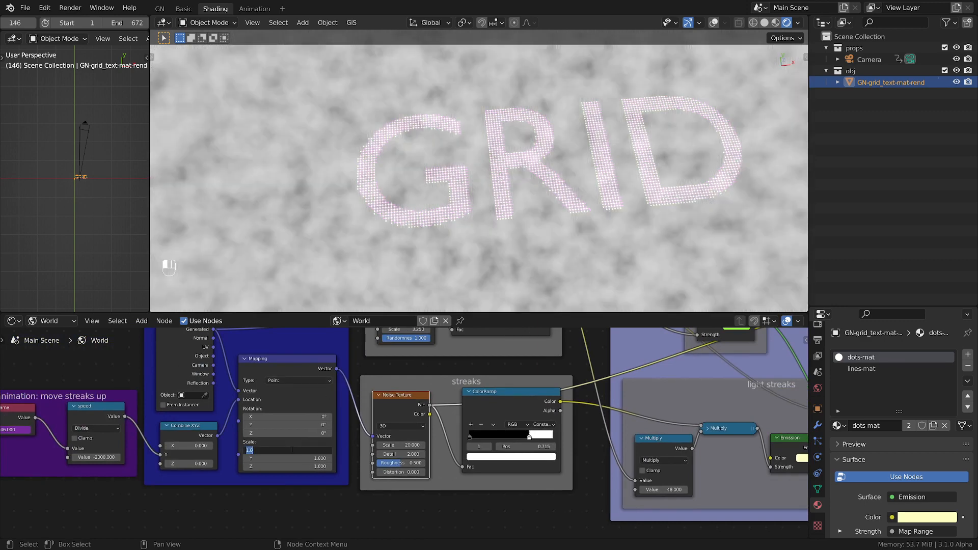
{"action": "type", "text": "75"}
{"action": "key", "text": "Return"}
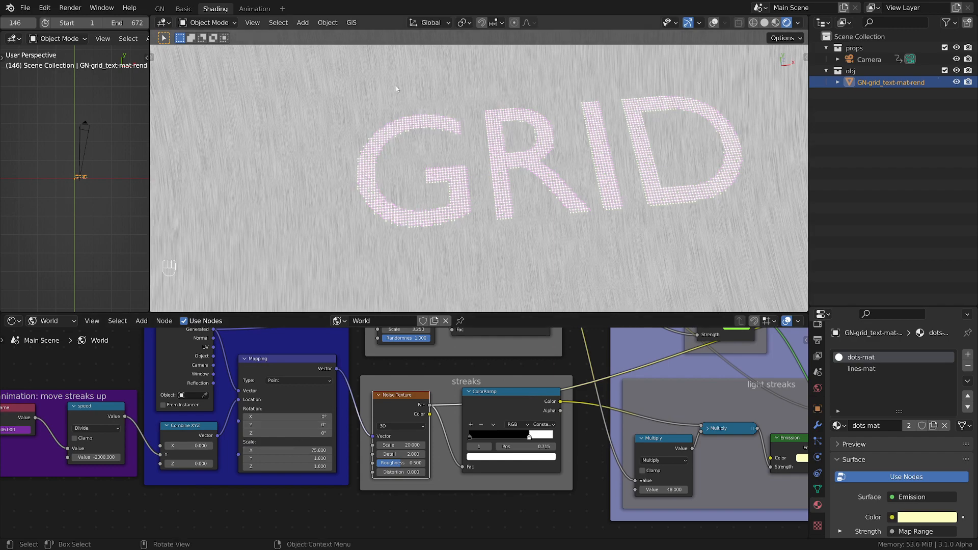
Step: Preview the streaks frame's ColorRamp as the world output and examine the thin streaks around the GRID text
{"action": "left_click_drag", "start_coordinate": [502, 399], "coordinate": [507, 395]}
{"action": "scroll", "coordinate": [559, 451], "scroll_direction": "up", "scroll_amount": 1}
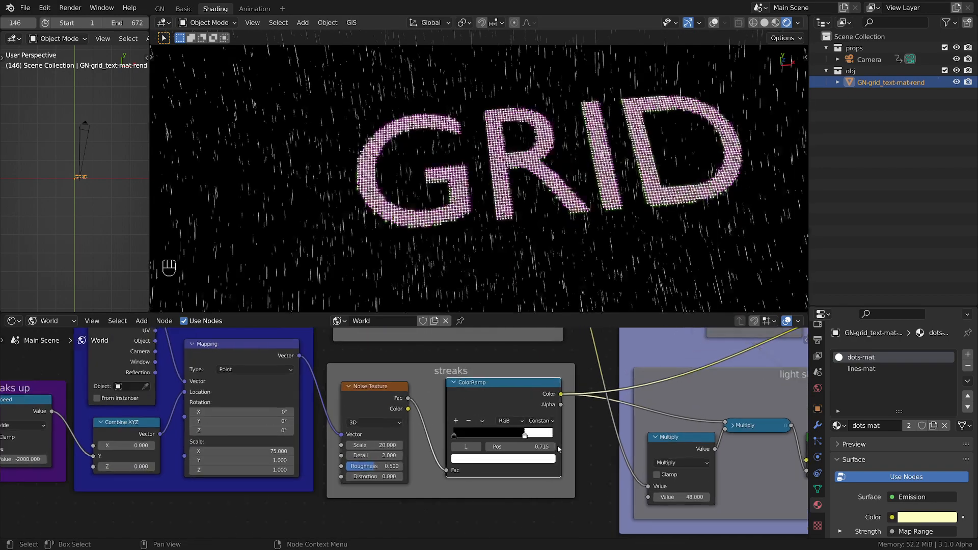
{"action": "scroll", "coordinate": [553, 437], "scroll_direction": "up", "scroll_amount": 1}
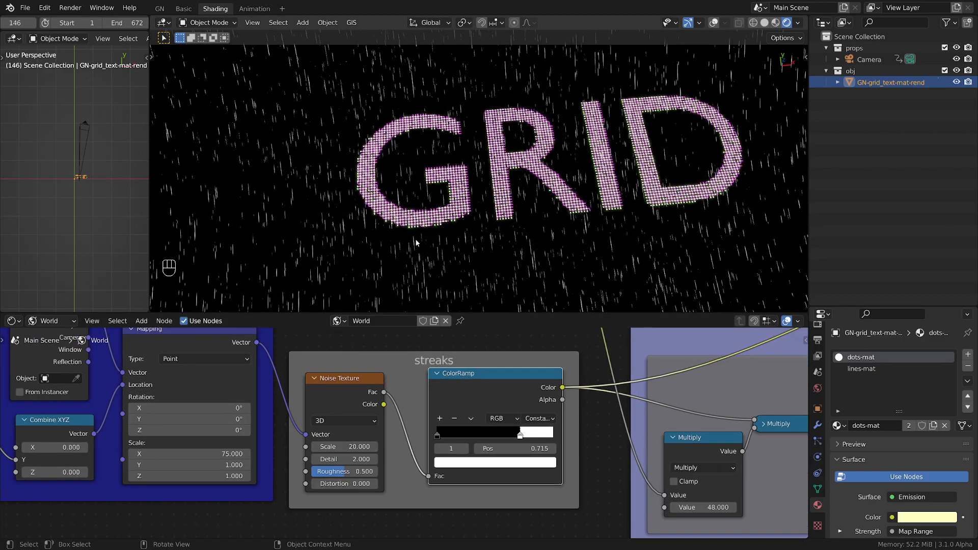
{"action": "scroll", "coordinate": [416, 243], "scroll_direction": "up", "scroll_amount": 3}
{"action": "scroll", "coordinate": [433, 249], "scroll_direction": "down", "scroll_amount": 5}
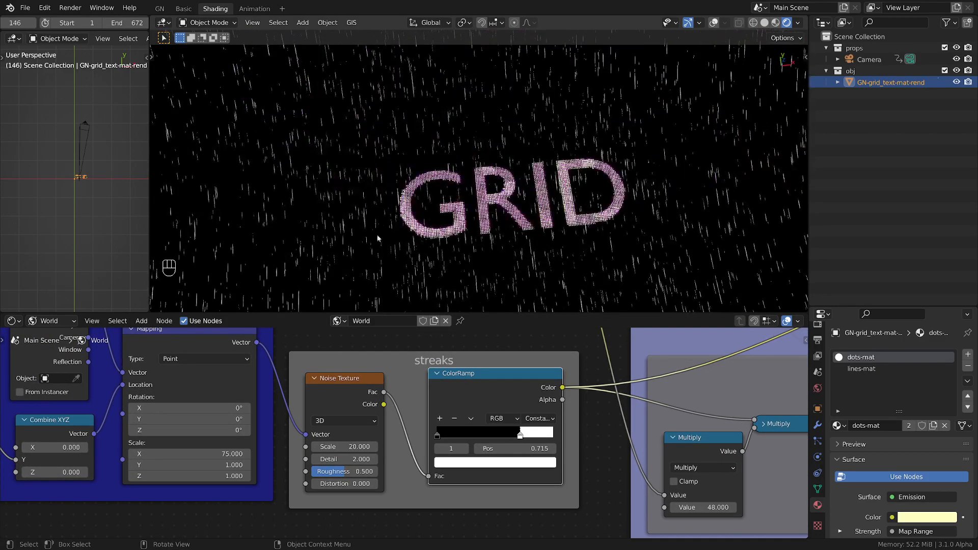
{"action": "scroll", "coordinate": [352, 233], "scroll_direction": "up", "scroll_amount": 2}
{"action": "scroll", "coordinate": [353, 233], "scroll_direction": "down", "scroll_amount": 1}
Step: Move the streaks ColorRamp closer to its Noise Texture and raise the expanded Multiply node inside the light streaks frame
{"action": "left_click_drag", "start_coordinate": [526, 388], "coordinate": [501, 394]}
{"action": "scroll", "coordinate": [555, 405], "scroll_direction": "down", "scroll_amount": 3}
{"action": "middle_click_drag", "start_coordinate": [632, 408], "coordinate": [396, 405]}
{"action": "scroll", "coordinate": [397, 405], "scroll_direction": "up", "scroll_amount": 2}
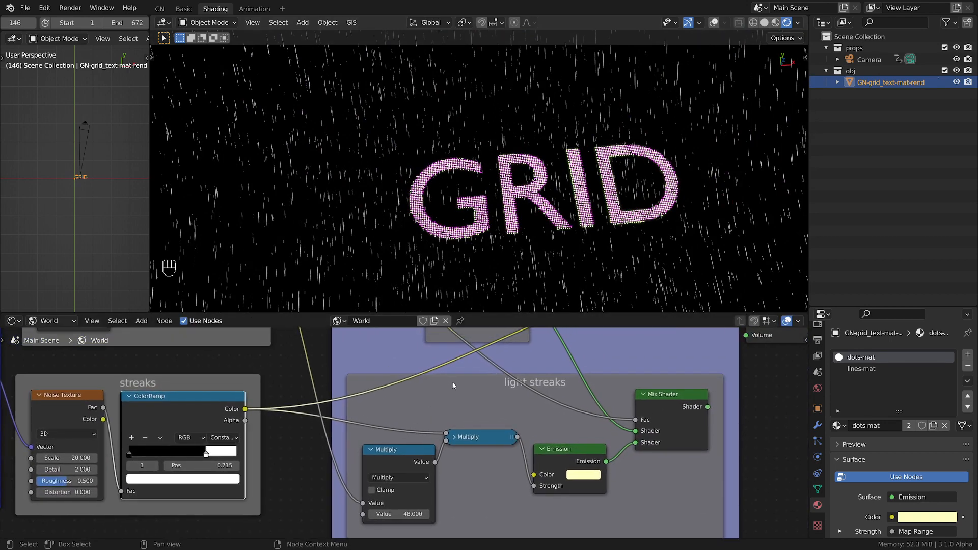
{"action": "middle_click_drag", "start_coordinate": [453, 386], "coordinate": [479, 363]}
{"action": "scroll", "coordinate": [435, 429], "scroll_direction": "down", "scroll_amount": 2}
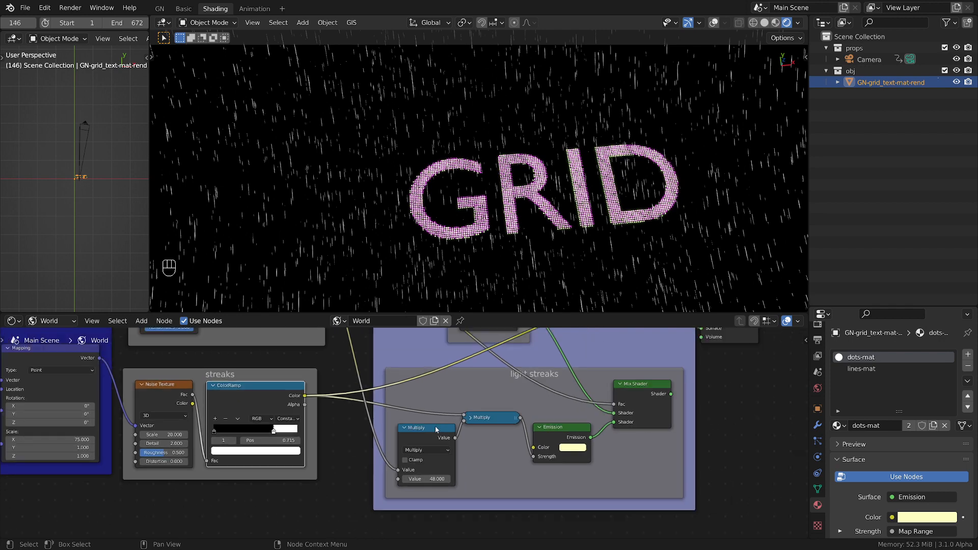
{"action": "middle_click_drag", "start_coordinate": [443, 433], "coordinate": [475, 451]}
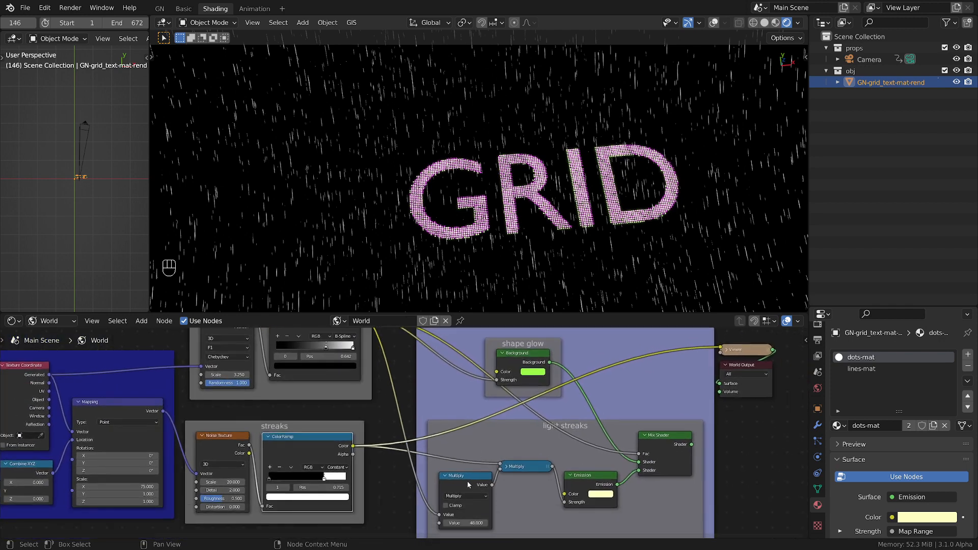
{"action": "left_click_drag", "start_coordinate": [459, 476], "coordinate": [461, 461]}
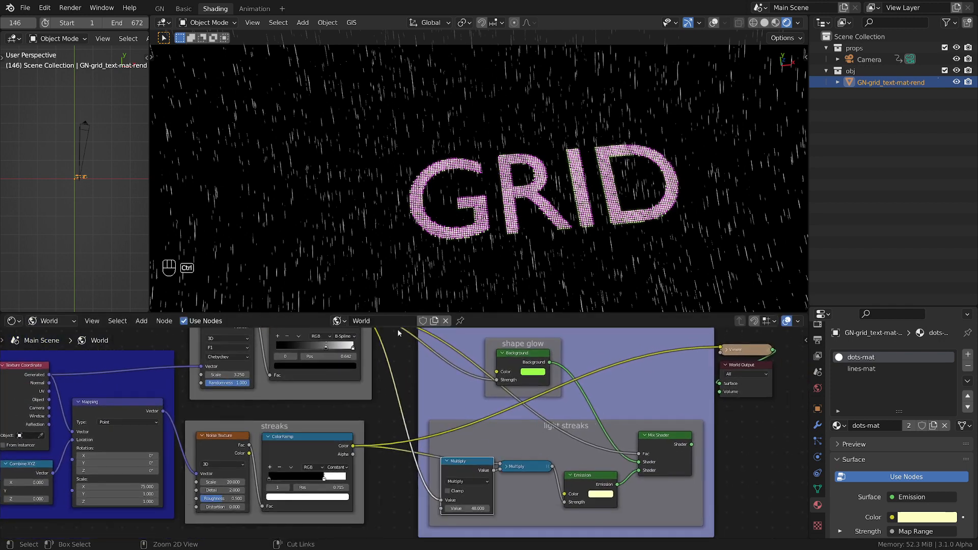
Step: Preview the Mix Shader and after it the build pattern's ColorRamp as the world output to compare them
{"action": "left_click", "coordinate": [667, 440], "text": "ctrl+shift"}
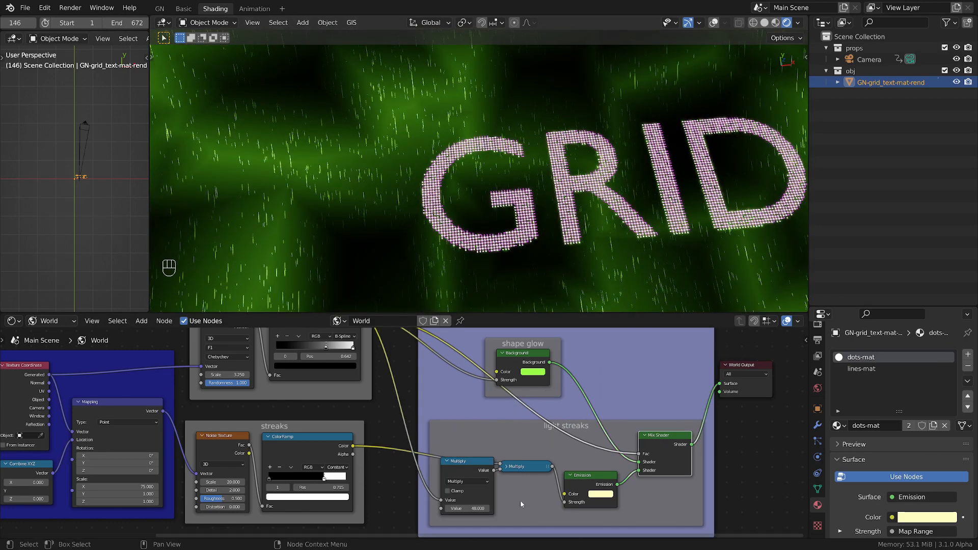
{"action": "middle_click_drag", "start_coordinate": [372, 349], "coordinate": [386, 368]}
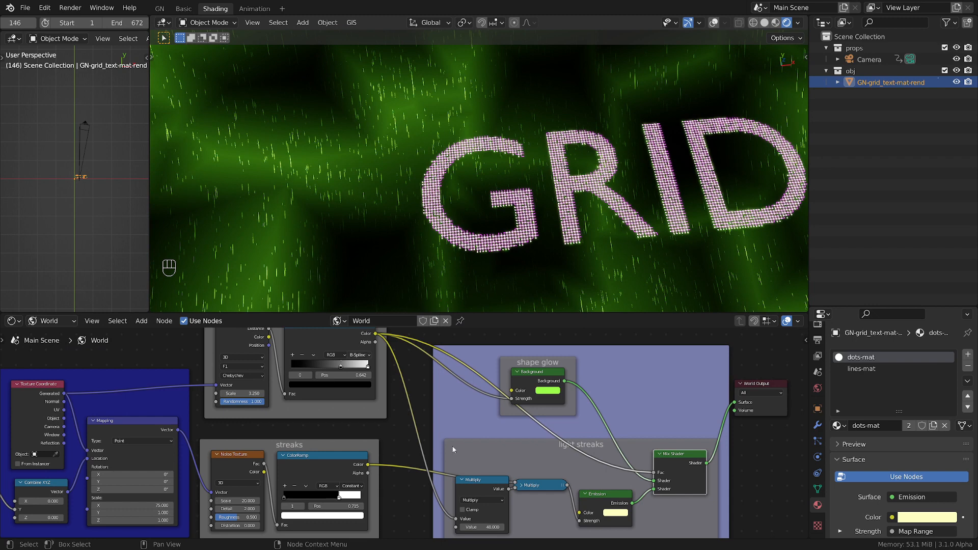
{"action": "scroll", "coordinate": [452, 449], "scroll_direction": "down", "scroll_amount": 1}
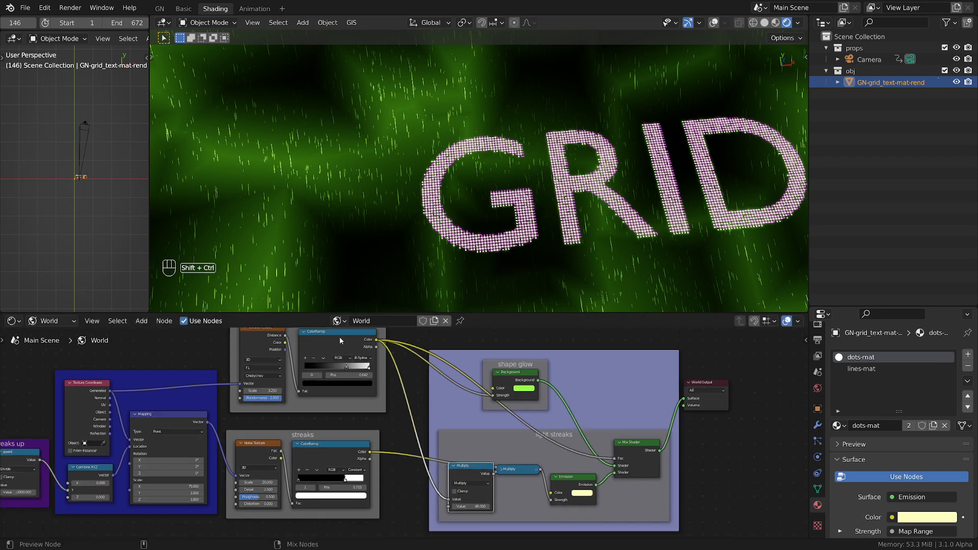
{"action": "left_click", "coordinate": [340, 339], "text": "ctrl+shift"}
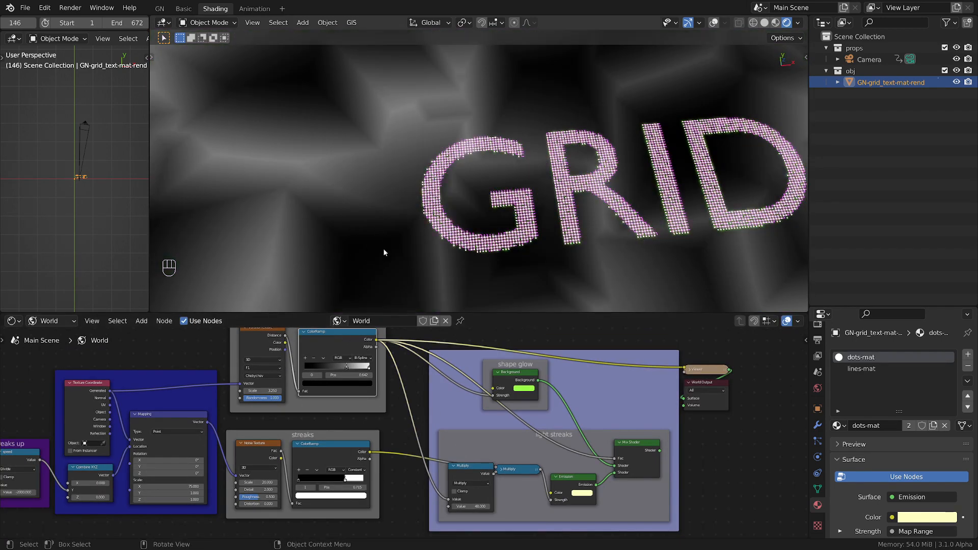
Step: Expand the collapsed Multiply node in the light streaks frame and arrange both Multiply nodes so their links can be followed
{"action": "middle_click_drag", "start_coordinate": [481, 475], "coordinate": [476, 453]}
{"action": "scroll", "coordinate": [475, 451], "scroll_direction": "up", "scroll_amount": 3}
{"action": "scroll", "coordinate": [475, 454], "scroll_direction": "down", "scroll_amount": 3}
{"action": "mouse_move", "coordinate": [475, 458]}
{"action": "left_mouse_down"}
{"action": "mouse_move", "coordinate": [458, 417]}
{"action": "mouse_move", "coordinate": [488, 476]}
{"action": "left_mouse_up"}
{"action": "scroll", "coordinate": [463, 424], "scroll_direction": "up", "scroll_amount": 2}
{"action": "scroll", "coordinate": [468, 425], "scroll_direction": "up", "scroll_amount": 1}
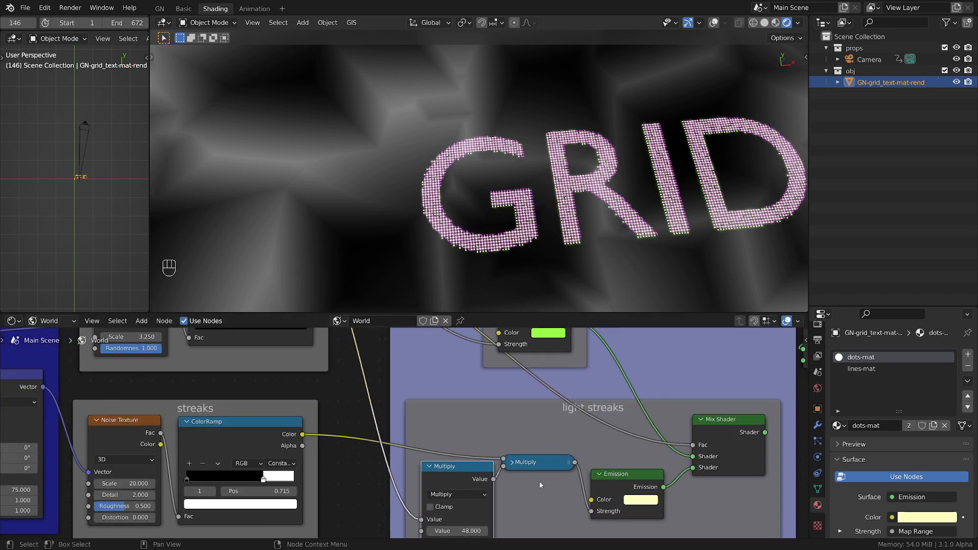
{"action": "middle_click_drag", "start_coordinate": [541, 485], "coordinate": [509, 450]}
{"action": "left_click_drag", "start_coordinate": [434, 443], "coordinate": [413, 434]}
{"action": "left_click", "coordinate": [493, 423]}
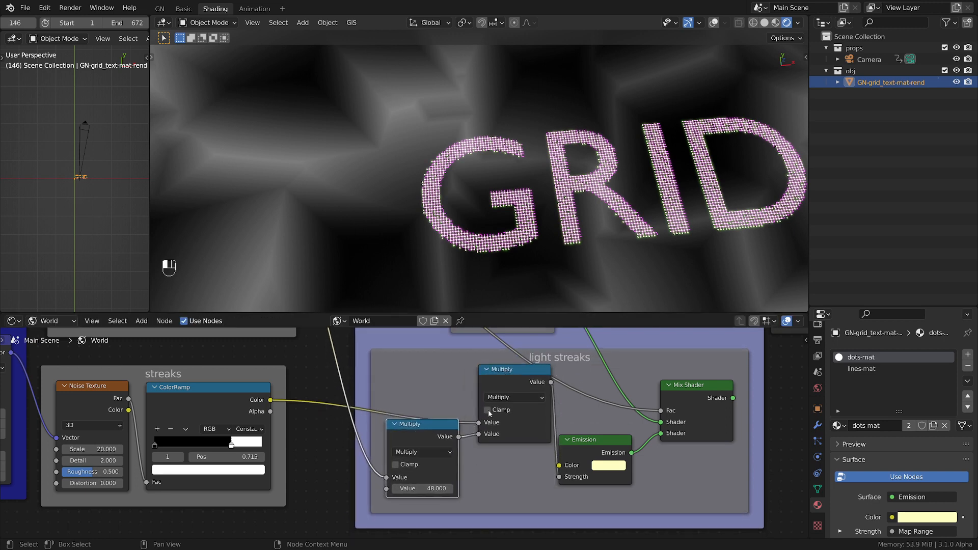
{"action": "left_click_drag", "start_coordinate": [510, 375], "coordinate": [502, 390]}
Step: Preview the first Multiply node of the light streaks frame and then the second one as the world output
{"action": "left_click", "coordinate": [432, 427], "text": "ctrl+shift"}
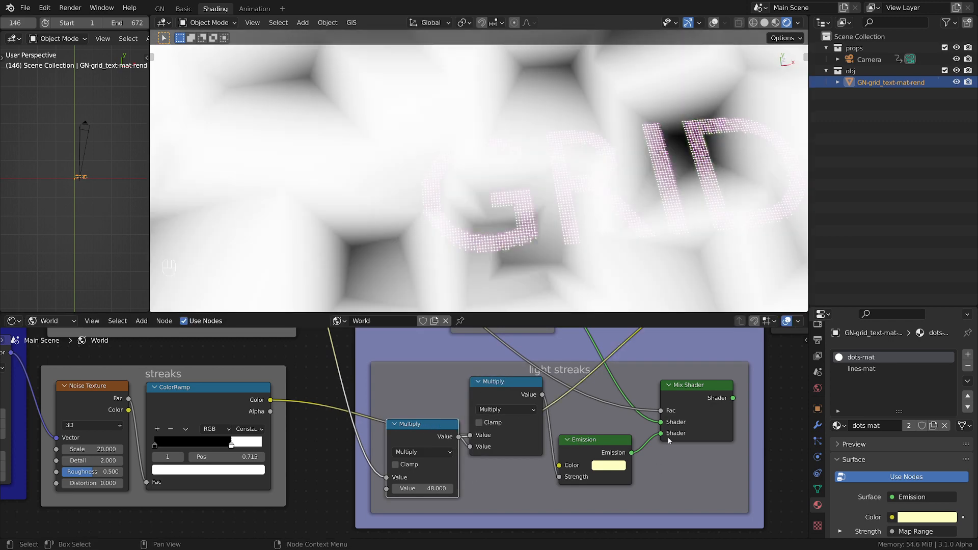
{"action": "scroll", "coordinate": [570, 424], "scroll_direction": "down", "scroll_amount": 2}
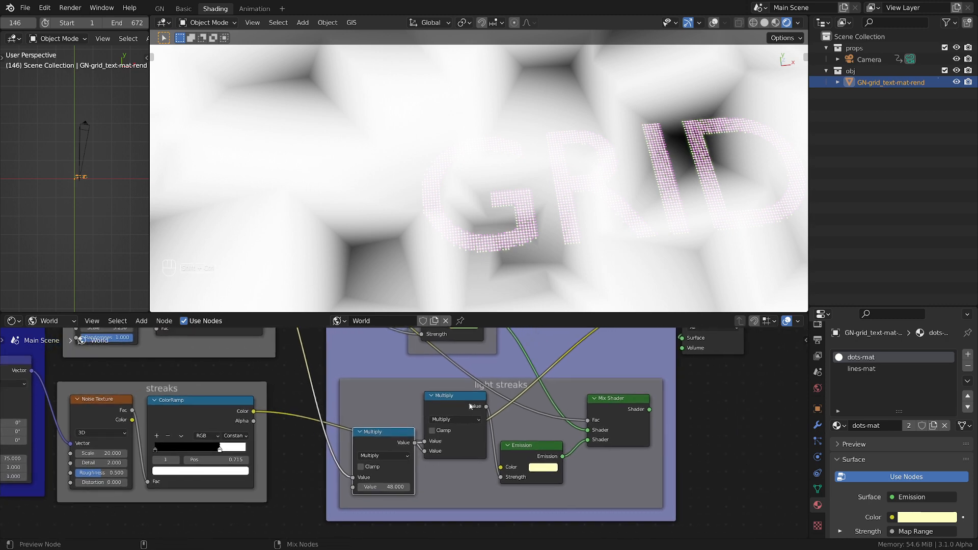
{"action": "left_click", "coordinate": [471, 406], "text": "ctrl+shift"}
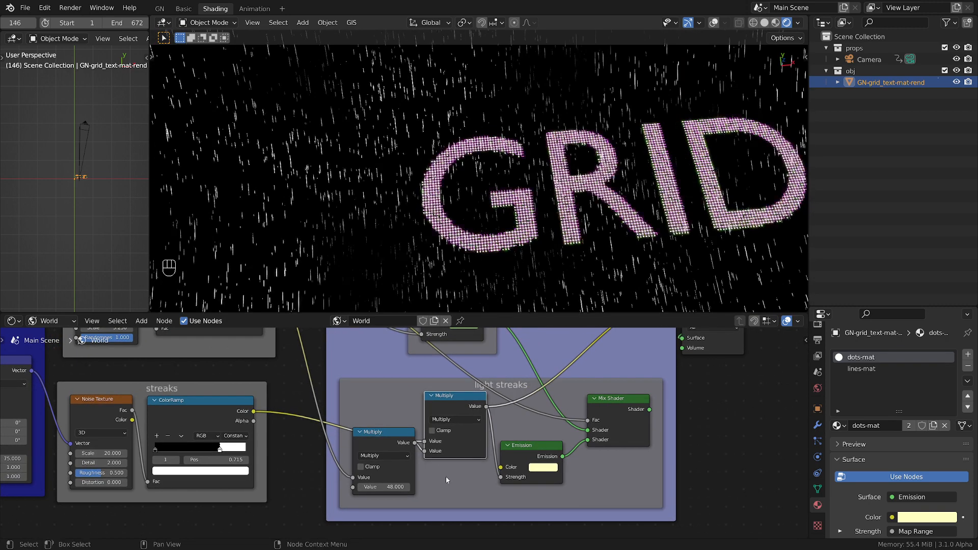
Step: Lower the first Multiply node's value to 39 and preview the Mix Shader as the world output
{"action": "left_click_drag", "start_coordinate": [385, 487], "coordinate": [346, 487]}
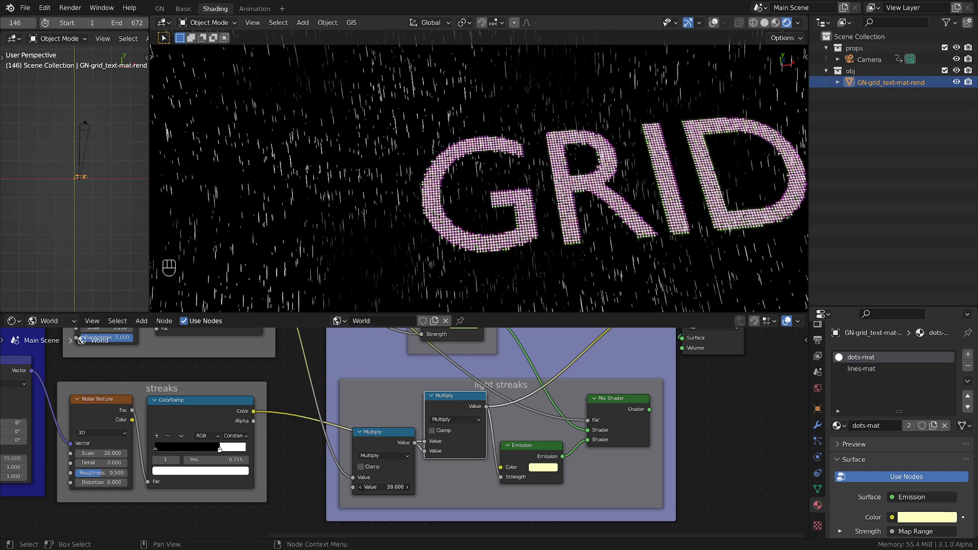
{"action": "left_click", "coordinate": [617, 411], "text": "ctrl+shift"}
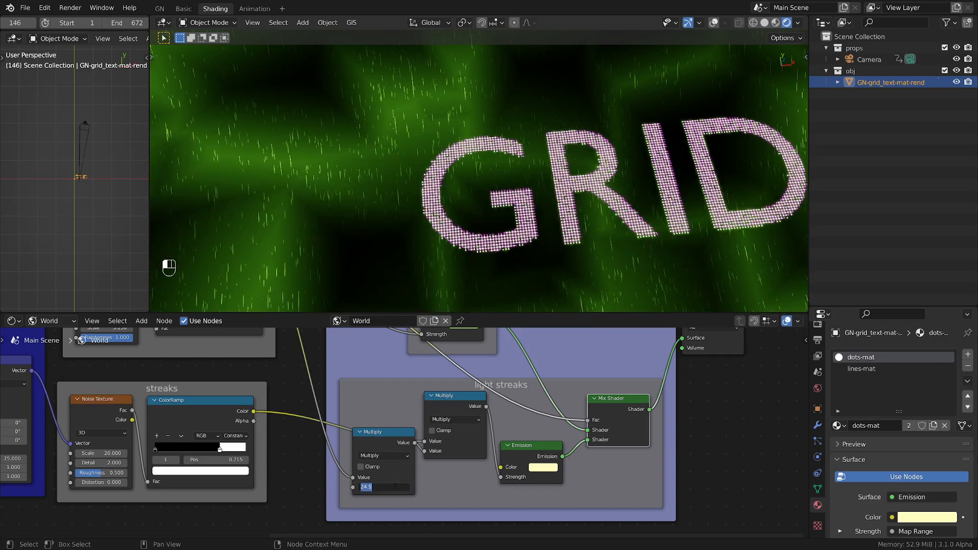
Step: Set the first Multiply node's value to 0 and raise it to about 208.7 to compare the streak brightness
{"action": "type", "text": "0"}
{"action": "key", "text": "Return"}
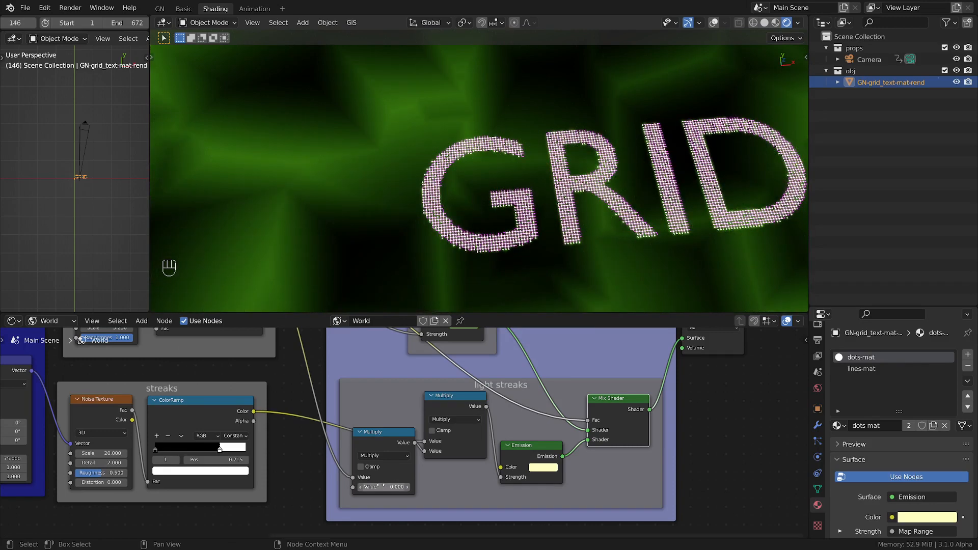
{"action": "left_click_drag", "start_coordinate": [381, 485], "coordinate": [405, 478]}
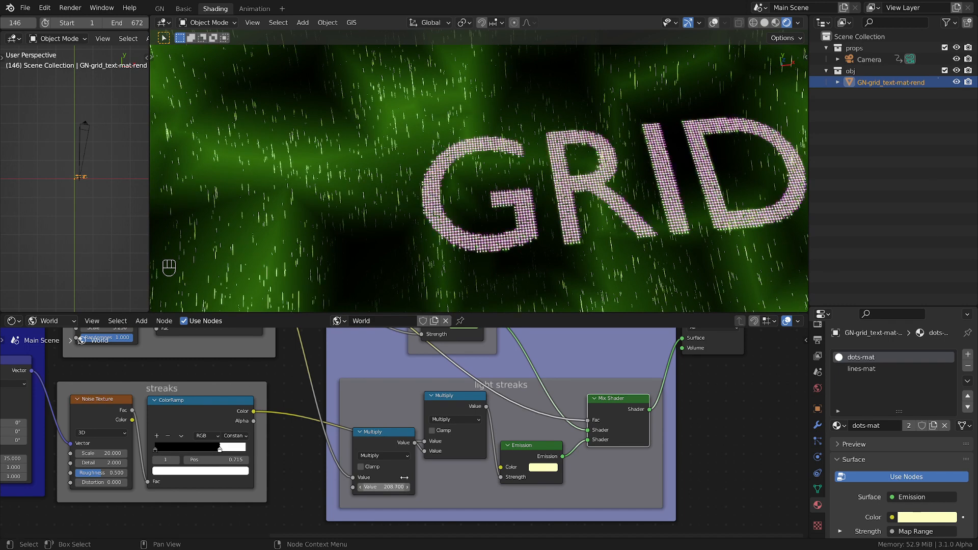
{"action": "scroll", "coordinate": [448, 436], "scroll_direction": "down", "scroll_amount": 1}
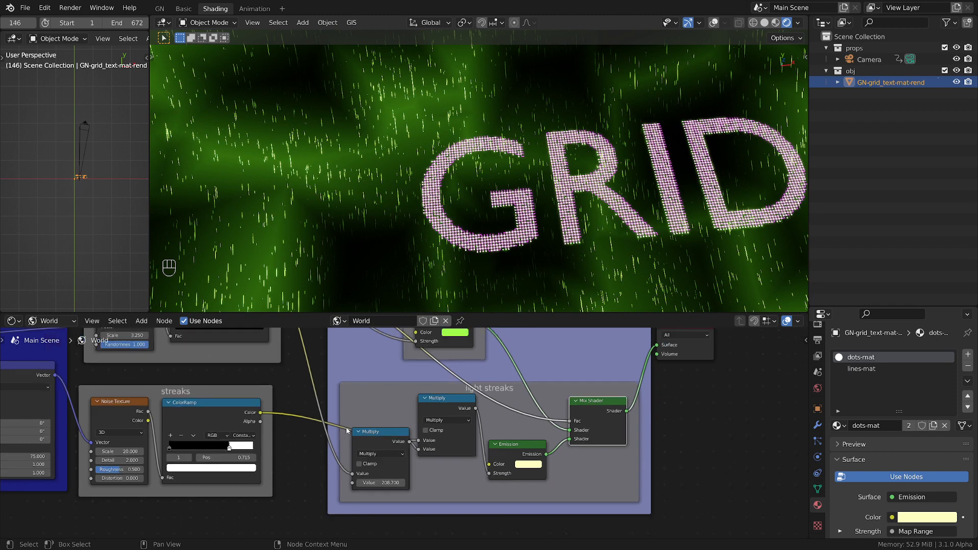
Step: Set the first Multiply node's value in the light streaks frame to 48
{"action": "middle_click_drag", "start_coordinate": [377, 459], "coordinate": [424, 469]}
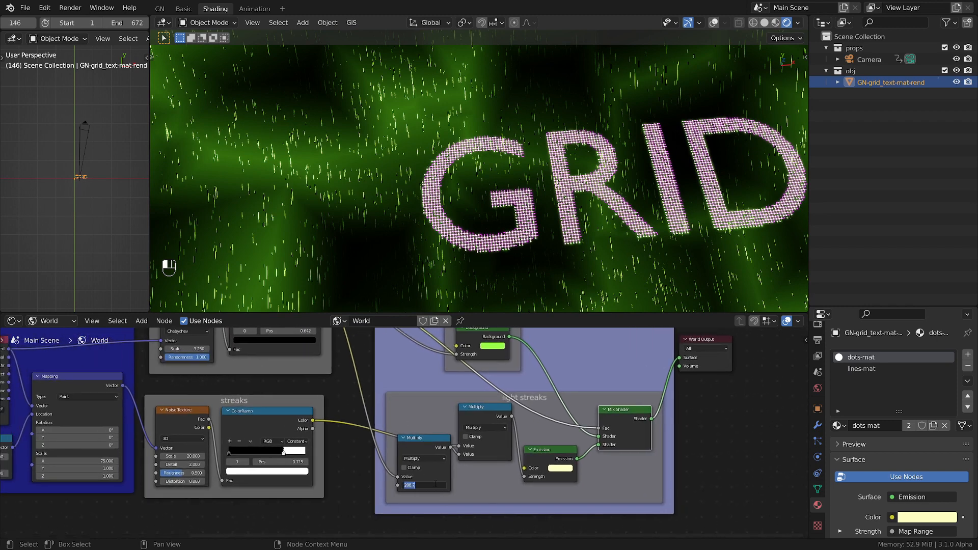
{"action": "type", "text": "48"}
{"action": "key", "text": "Return"}
Step: Switch the shader editor from World to Object to examine the dots-mat nodes and the glowing dots of the letter G
{"action": "scroll", "coordinate": [314, 436], "scroll_direction": "down", "scroll_amount": 1}
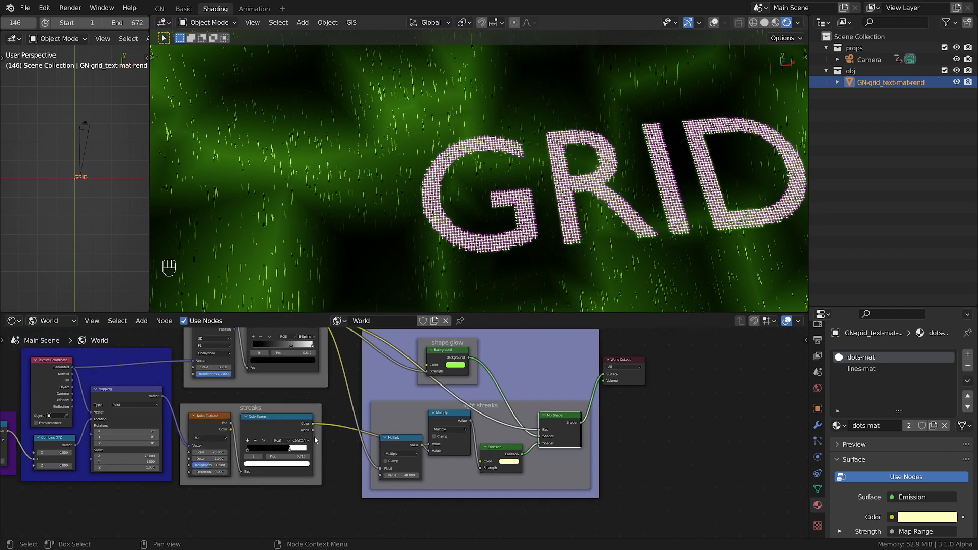
{"action": "middle_click_drag", "start_coordinate": [314, 436], "coordinate": [430, 445]}
{"action": "left_click", "coordinate": [56, 319]}
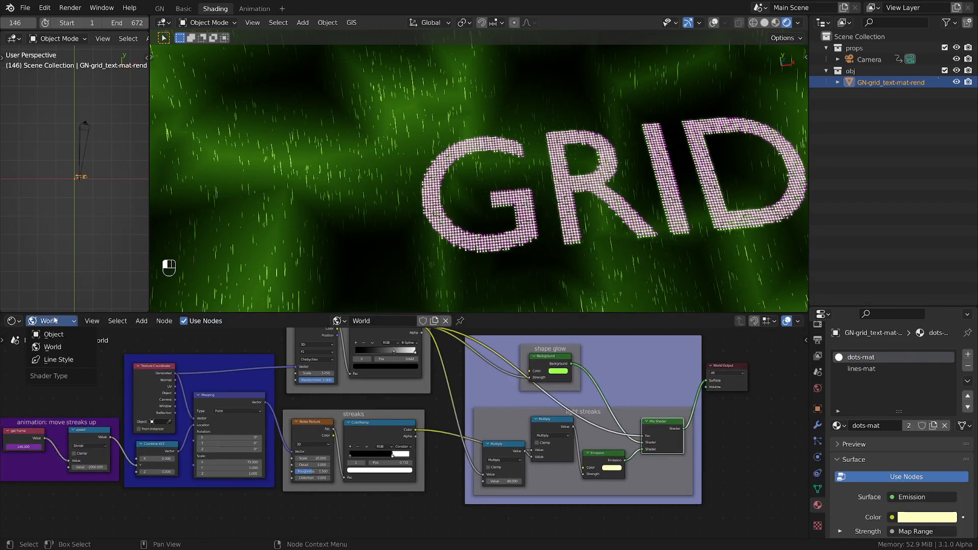
{"action": "left_click", "coordinate": [46, 332]}
{"action": "middle_click_drag", "start_coordinate": [382, 416], "coordinate": [422, 458]}
{"action": "scroll", "coordinate": [422, 457], "scroll_direction": "up", "scroll_amount": 1}
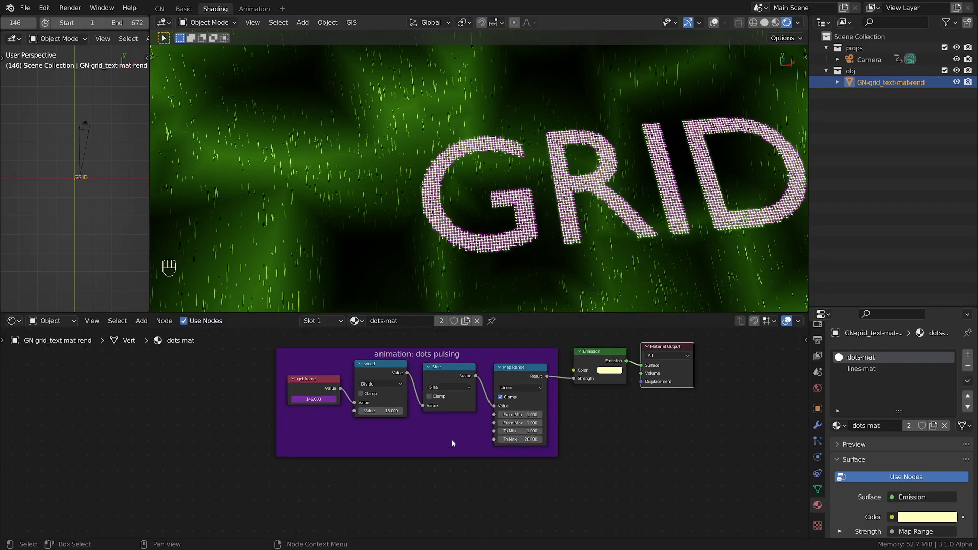
{"action": "scroll", "coordinate": [469, 206], "scroll_direction": "up", "scroll_amount": 8}
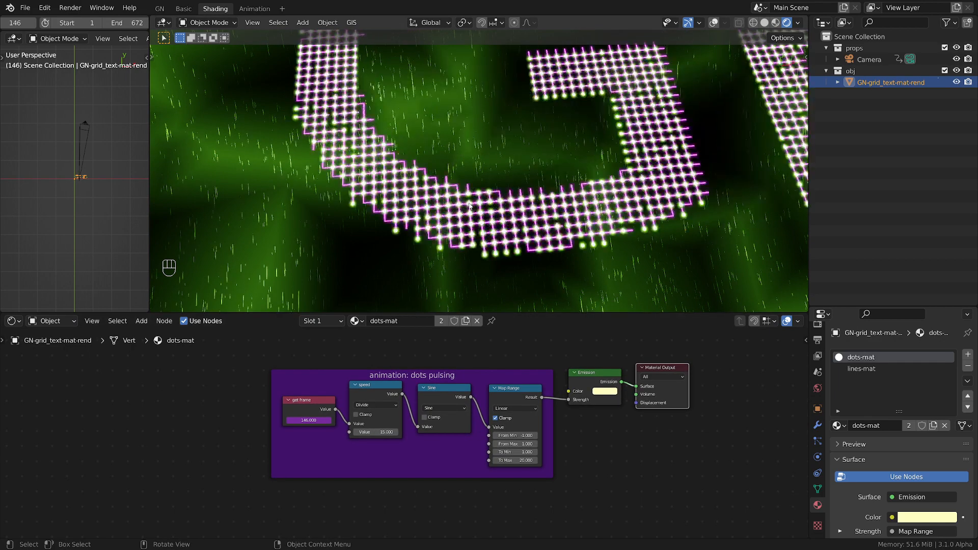
Step: Switch the shader editor from Object to World to examine the nodes in the "animation: move streaks up" frame
{"action": "left_click", "coordinate": [51, 321]}
{"action": "left_click", "coordinate": [49, 347]}
{"action": "middle_click_drag", "start_coordinate": [161, 438], "coordinate": [382, 352]}
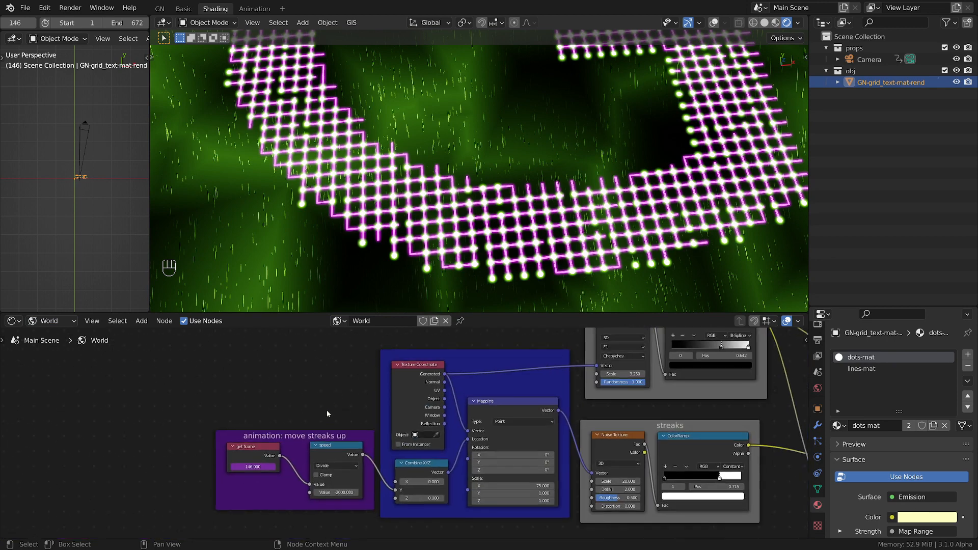
{"action": "scroll", "coordinate": [445, 462], "scroll_direction": "up", "scroll_amount": 3}
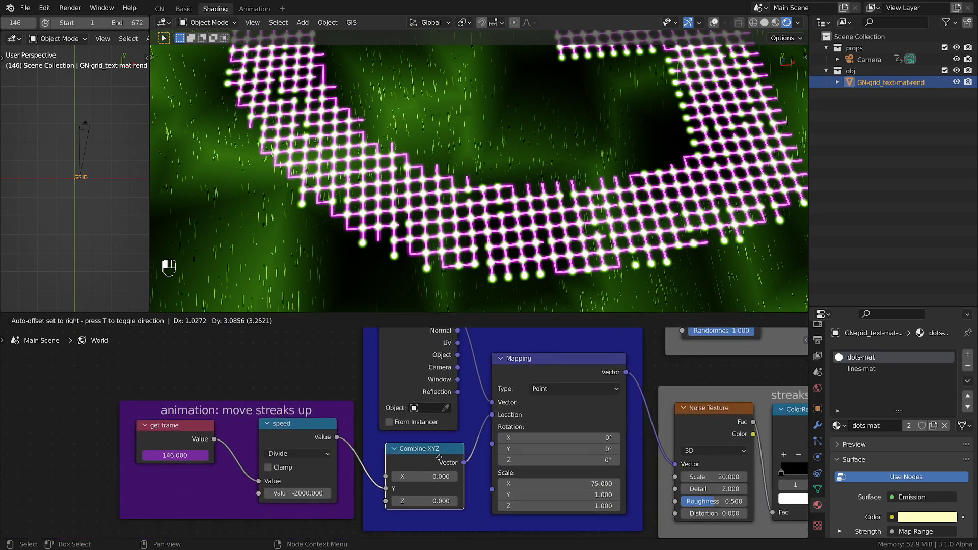
{"action": "scroll", "coordinate": [505, 451], "scroll_direction": "up", "scroll_amount": 1}
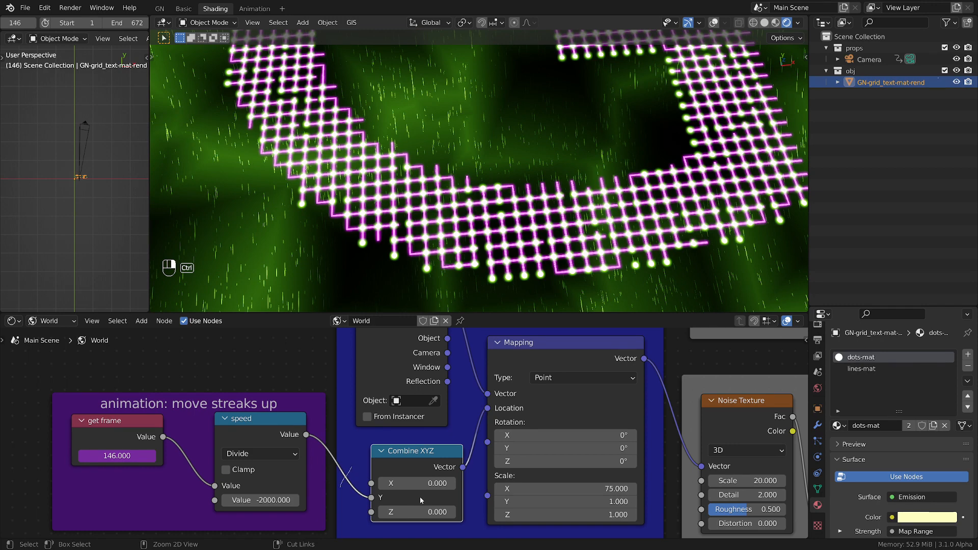
Step: Unlink the speed node from the Combine XYZ node, try a Y value of 20.6, and reconnect speed to Y
{"action": "right_click_drag", "start_coordinate": [421, 500], "coordinate": [424, 492], "text": "ctrl"}
{"action": "left_click_drag", "start_coordinate": [415, 497], "coordinate": [453, 497]}
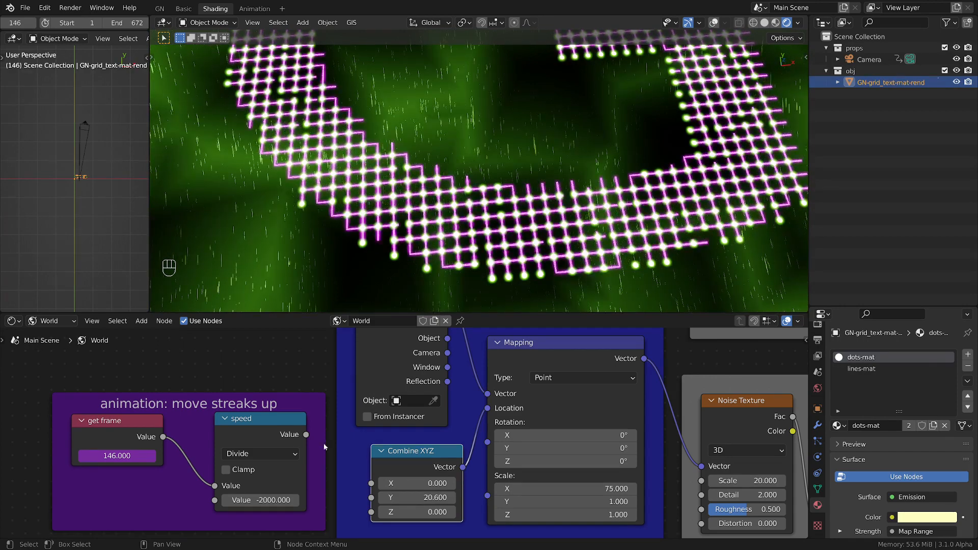
{"action": "left_click_drag", "start_coordinate": [306, 435], "coordinate": [370, 497]}
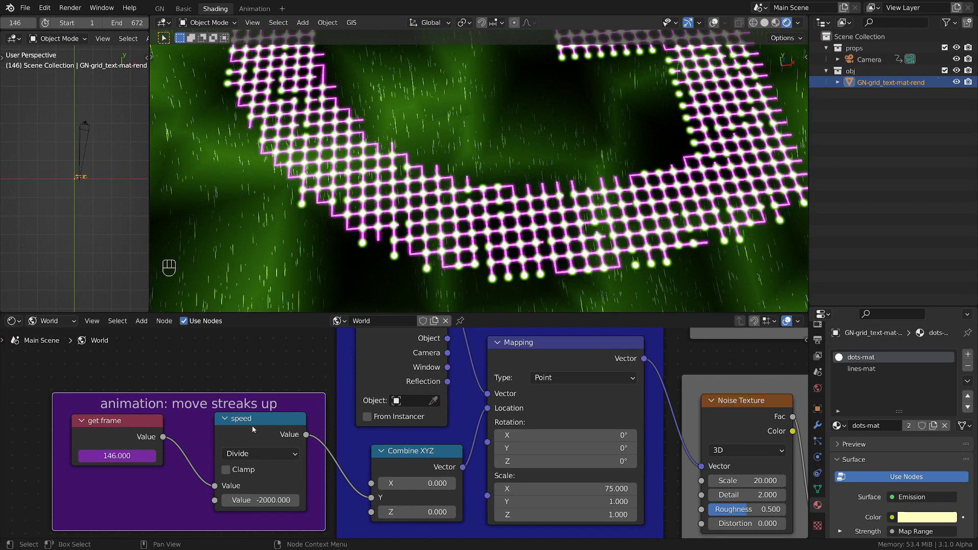
Step: Inspect the speed node's Divide value in the streak animation frame
{"action": "left_click", "coordinate": [284, 498]}
{"action": "left_click", "coordinate": [266, 502]}
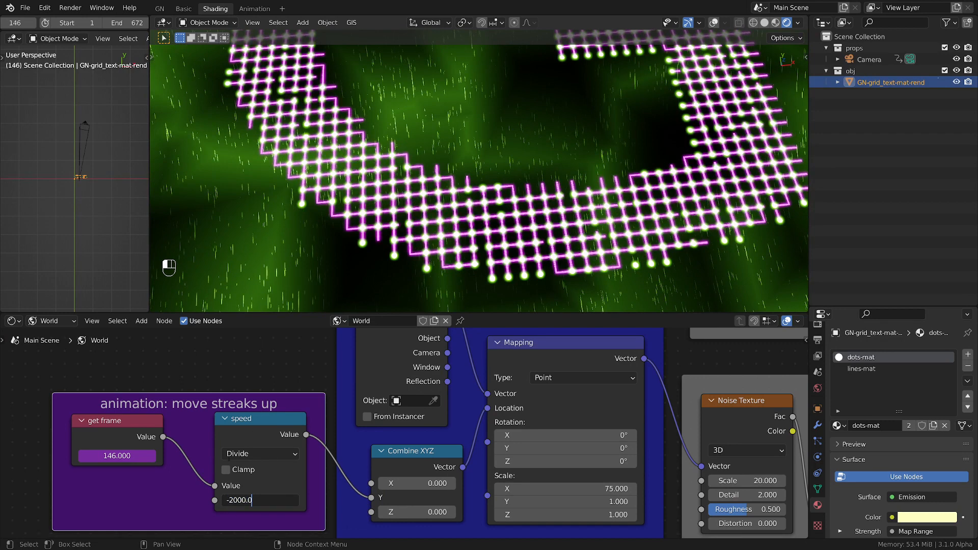
{"action": "key", "text": "Return"}
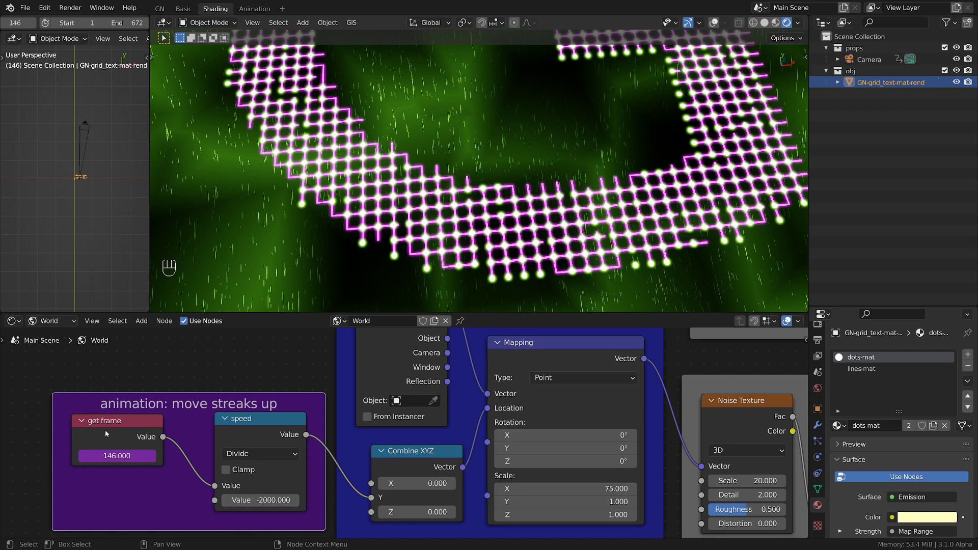
Step: Try to replace the driver expression of the World's get frame node with #frame
{"action": "left_click_drag", "start_coordinate": [108, 427], "coordinate": [109, 438]}
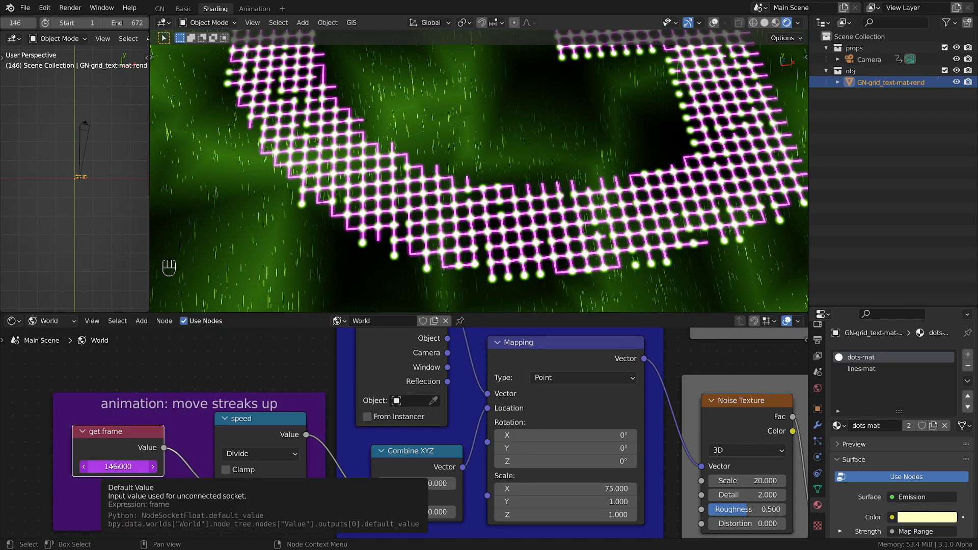
{"action": "left_click", "coordinate": [118, 467]}
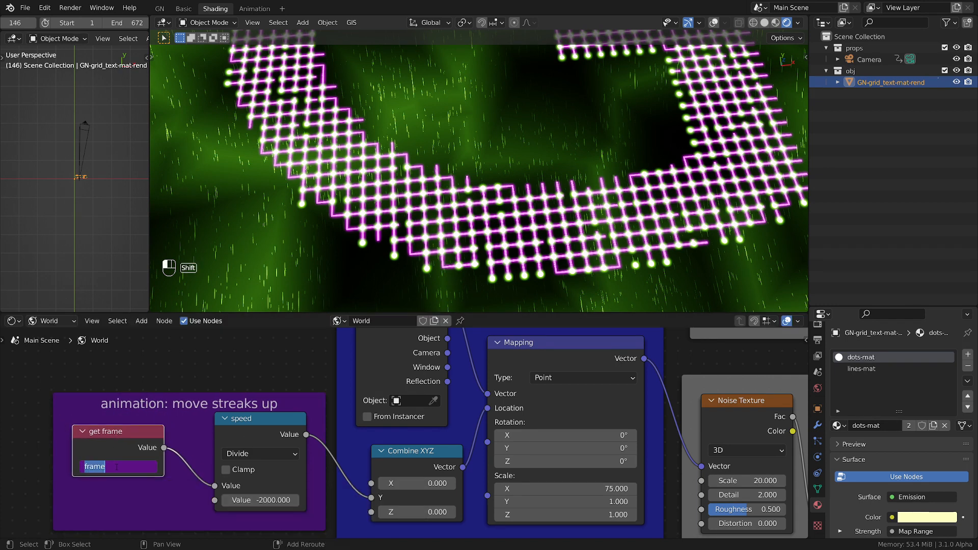
{"action": "type", "text": "#"}
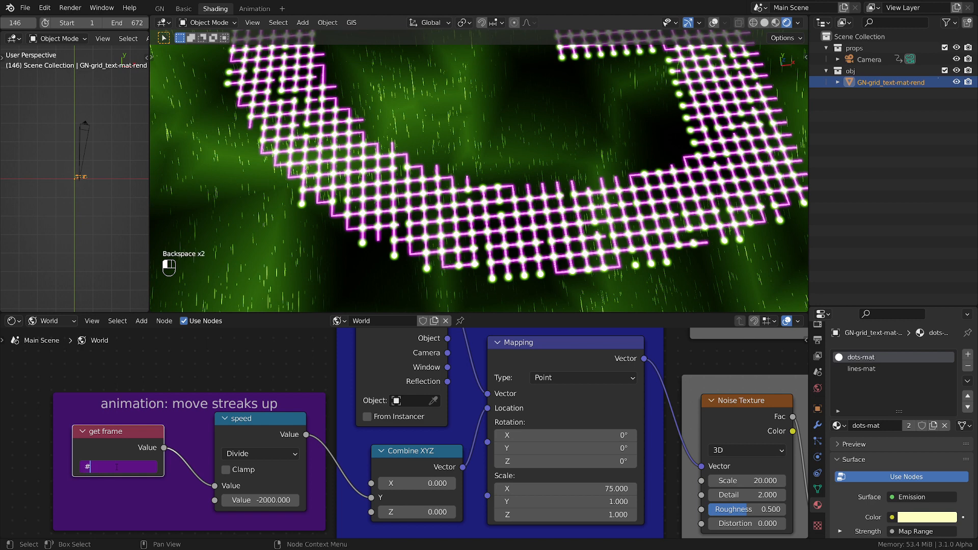
{"action": "type", "text": "frame"}
{"action": "key", "text": "Return"}
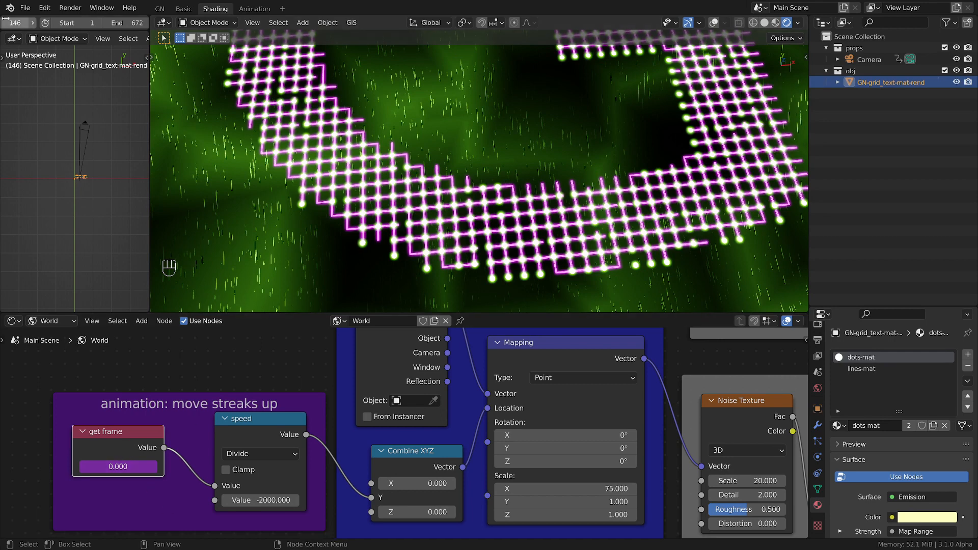
Step: At frame 178, delete the get frame node's driver and enter #frame as its value
{"action": "mouse_move", "coordinate": [6, 24]}
{"action": "left_mouse_down"}
{"action": "mouse_move", "coordinate": [26, 23]}
{"action": "mouse_move", "coordinate": [1, 28]}
{"action": "left_mouse_up"}
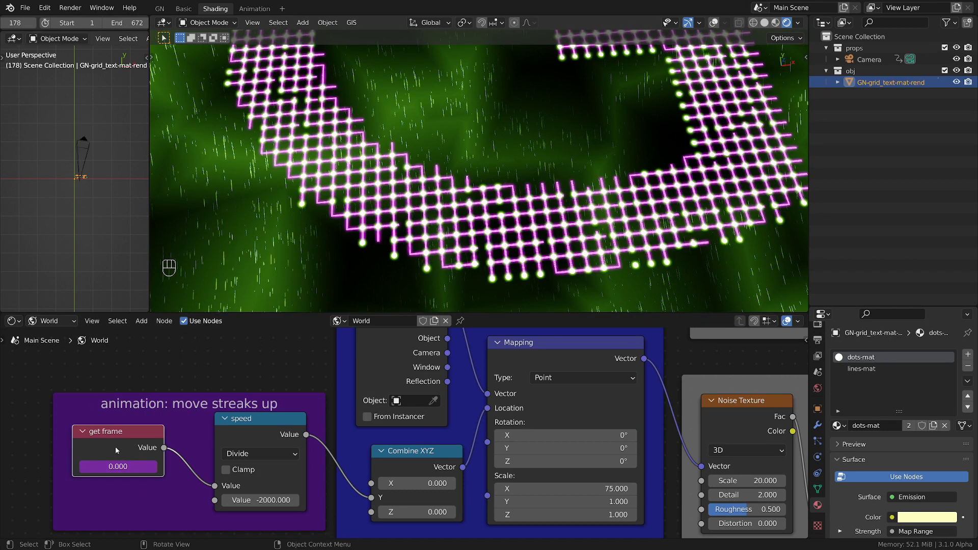
{"action": "right_click", "coordinate": [116, 466]}
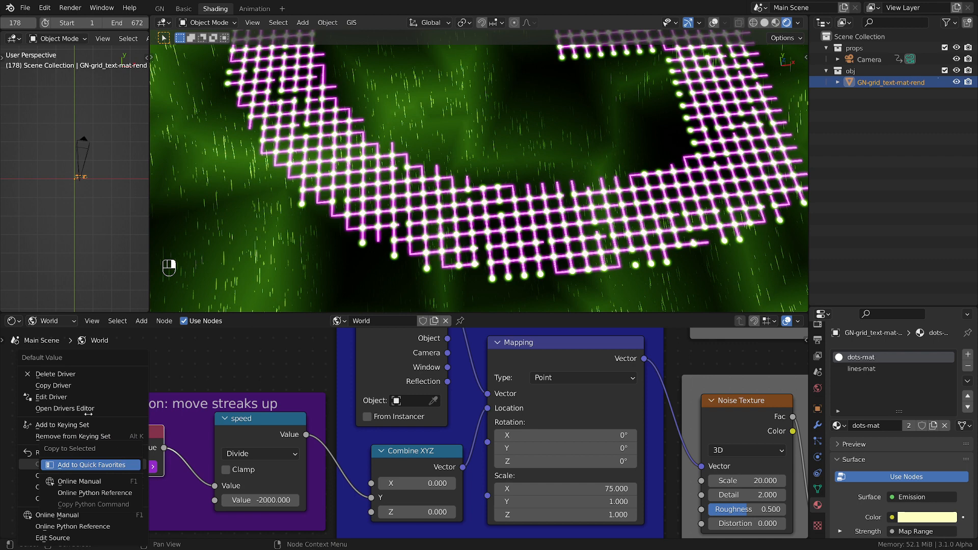
{"action": "left_click", "coordinate": [67, 374]}
{"action": "left_click", "coordinate": [127, 466]}
{"action": "type", "text": "#"}
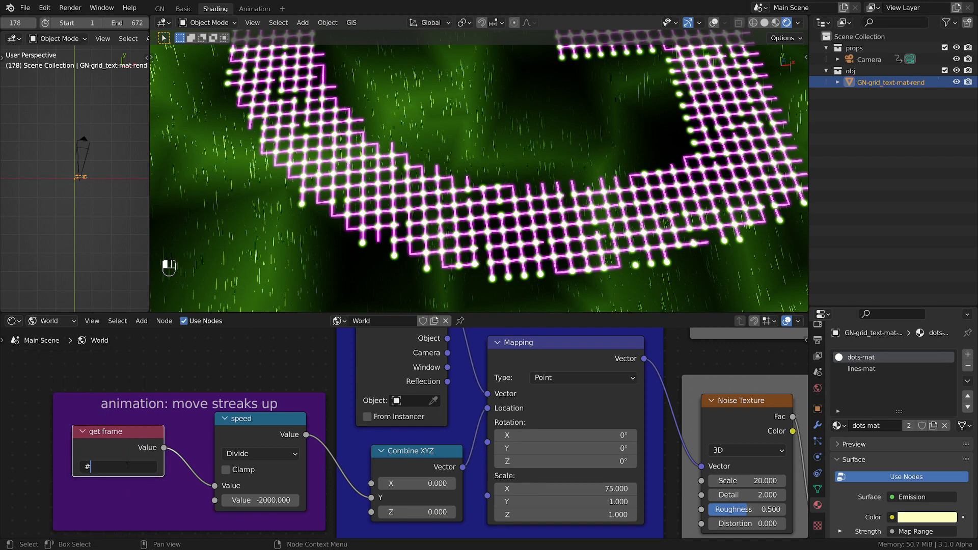
{"action": "type", "text": "frame"}
{"action": "key", "text": "Return"}
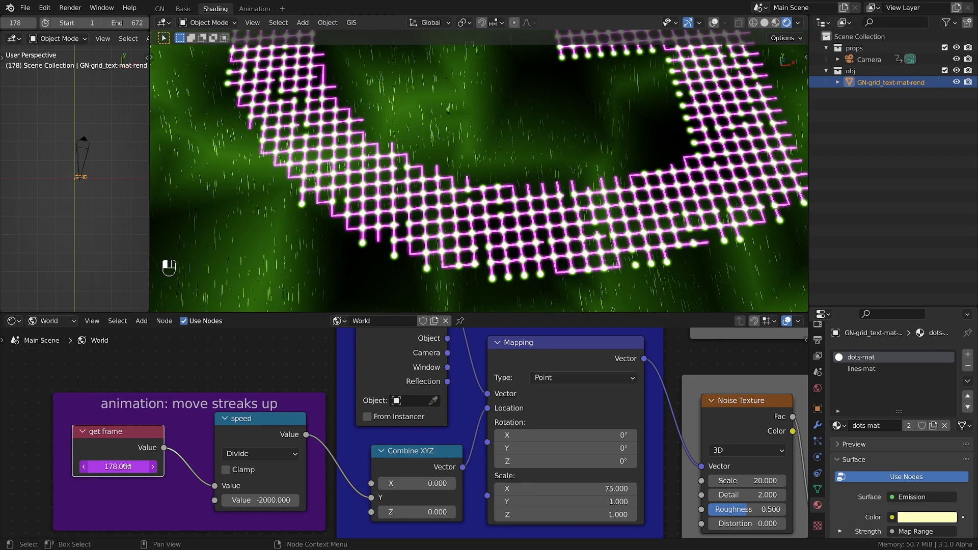
Step: Switch the shader editor from World to Object and inspect the Emission node's HSV colour in dots-mat
{"action": "left_click", "coordinate": [51, 321]}
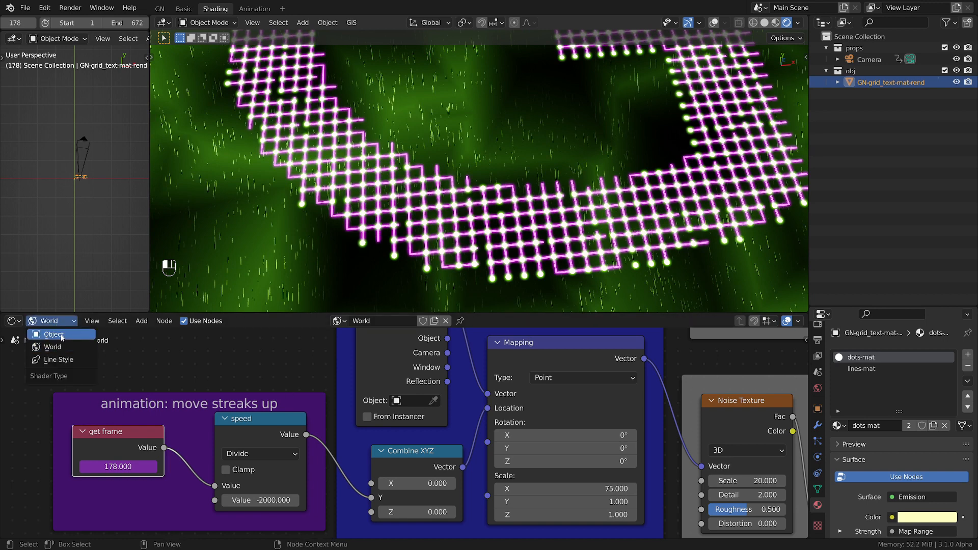
{"action": "left_click", "coordinate": [47, 333]}
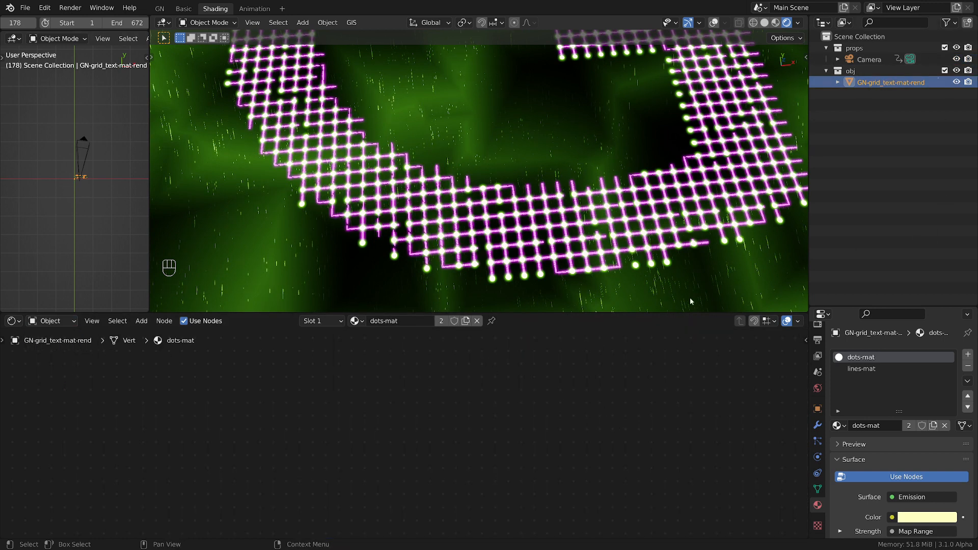
{"action": "key", "text": "Home"}
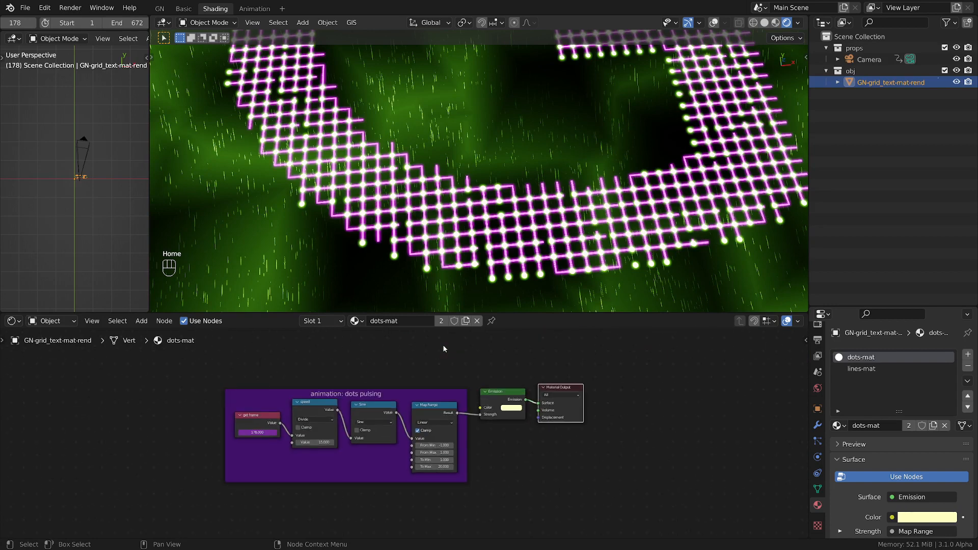
{"action": "scroll", "coordinate": [570, 420], "scroll_direction": "up", "scroll_amount": 2}
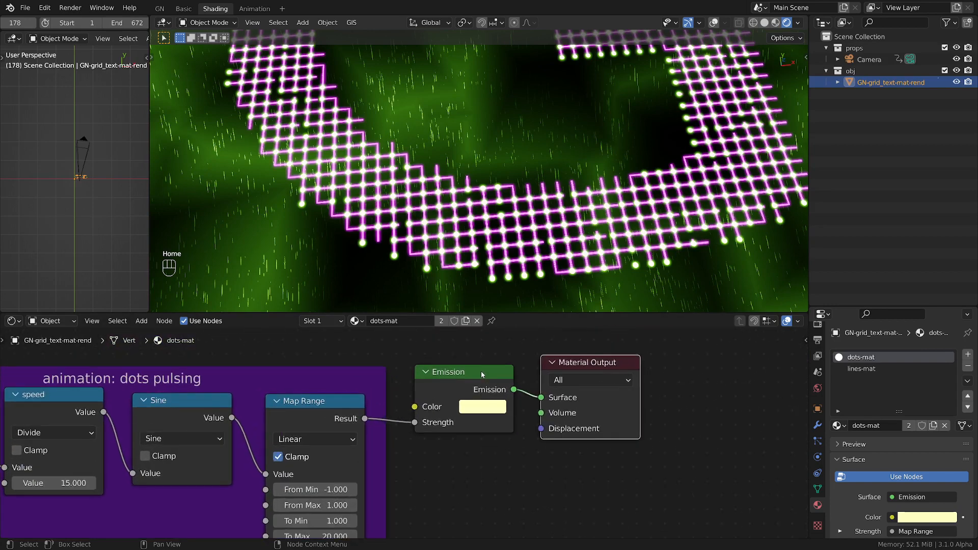
{"action": "left_click", "coordinate": [487, 406]}
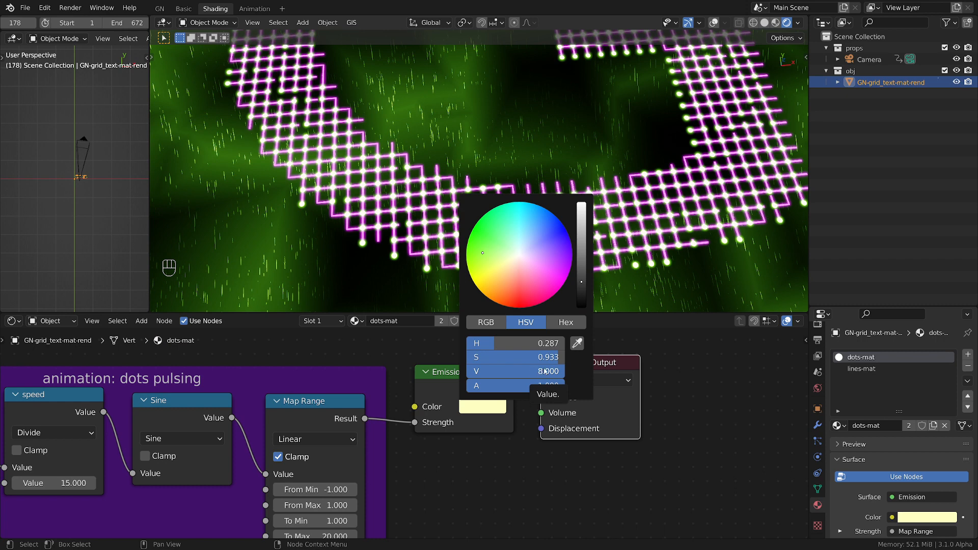
Step: Nudge the Map Range node within the dots pulsing frame and briefly play the animation to watch the dots pulse
{"action": "middle_click_drag", "start_coordinate": [403, 415], "coordinate": [516, 411]}
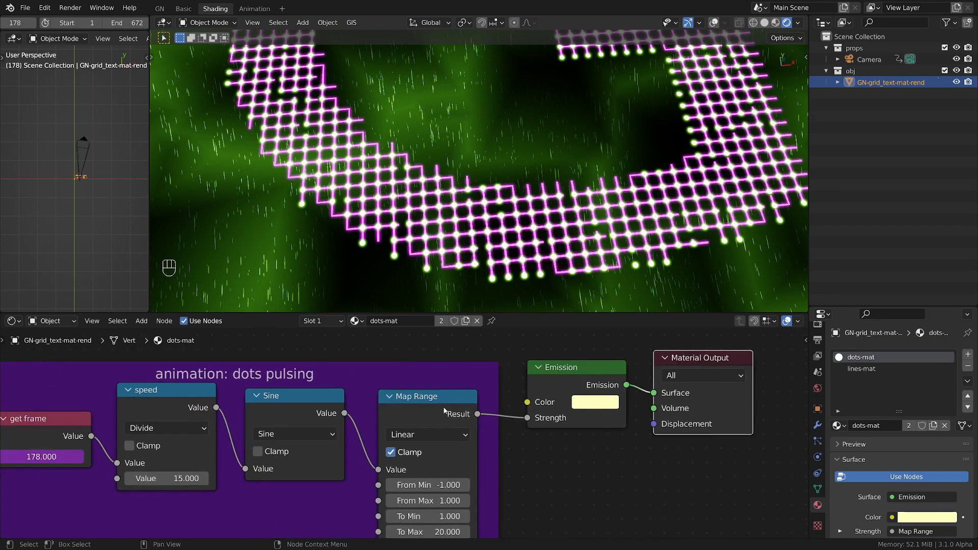
{"action": "left_click_drag", "start_coordinate": [444, 411], "coordinate": [453, 400]}
{"action": "middle_click_drag", "start_coordinate": [539, 465], "coordinate": [560, 433]}
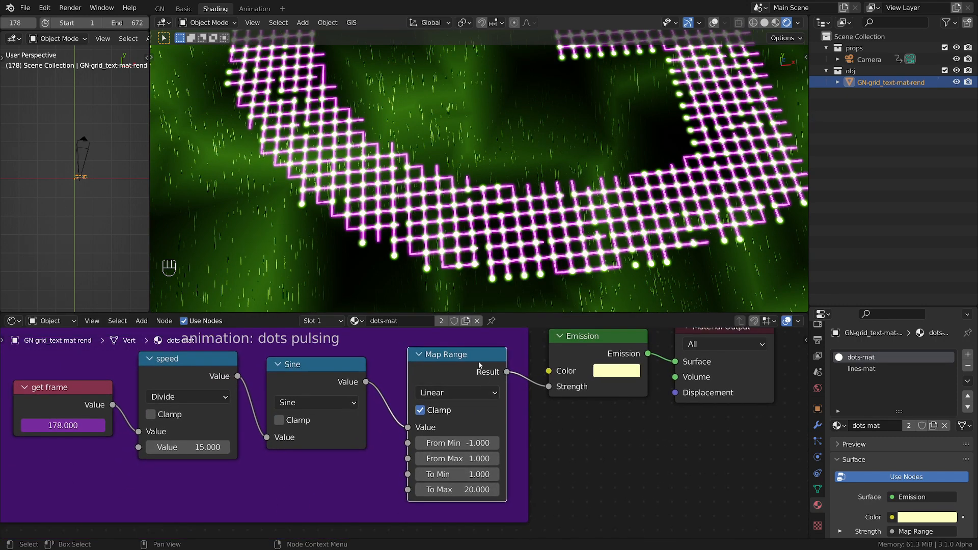
{"action": "left_click_drag", "start_coordinate": [479, 365], "coordinate": [481, 365]}
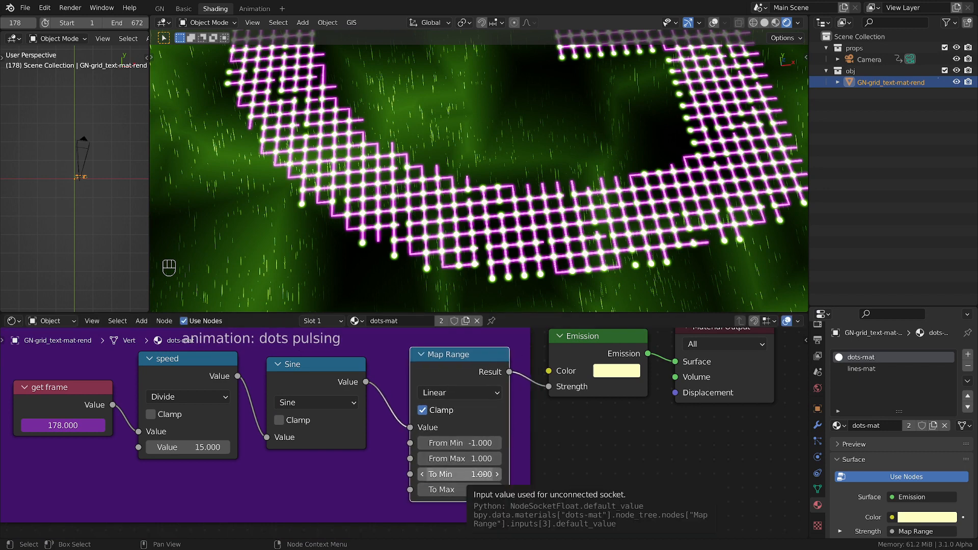
{"action": "scroll", "coordinate": [330, 432], "scroll_direction": "down", "scroll_amount": 2}
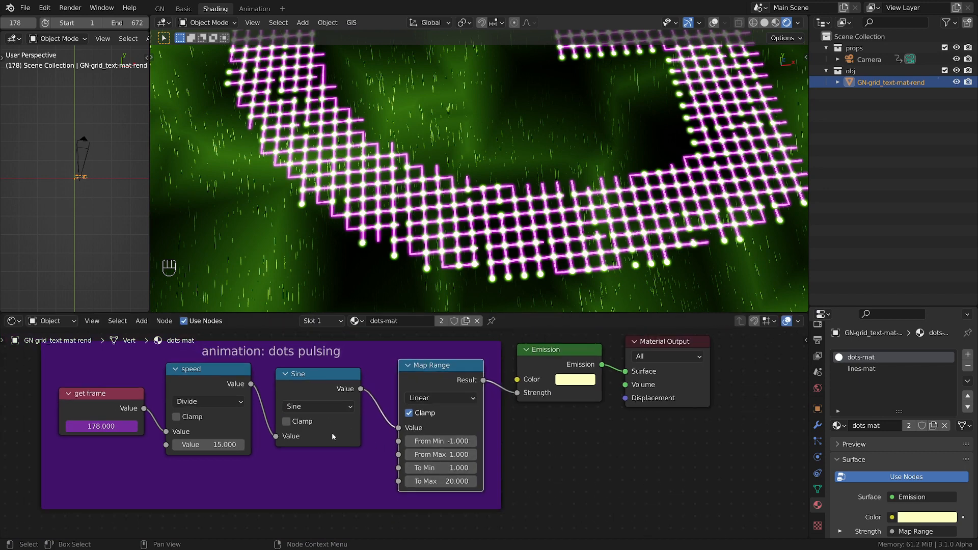
{"action": "key", "text": "space"}
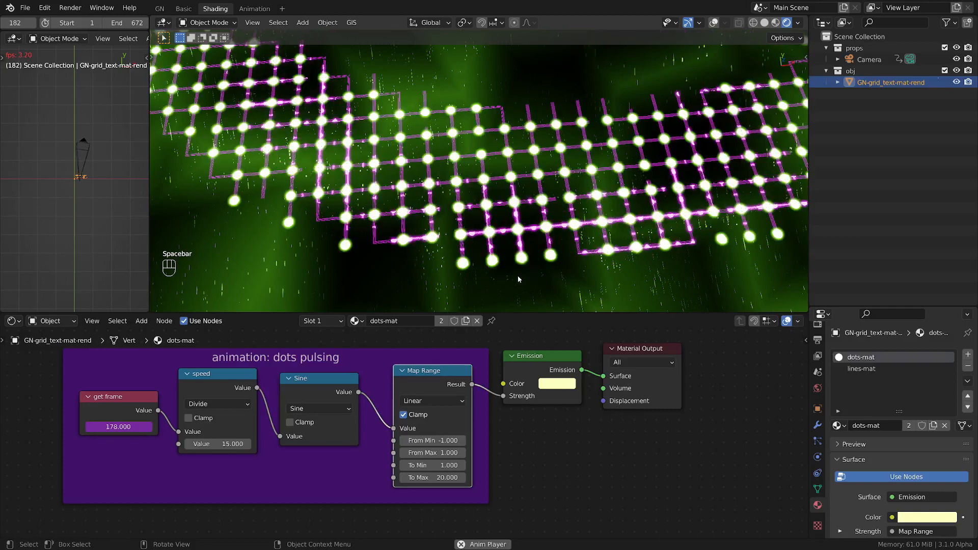
{"action": "key", "text": "space"}
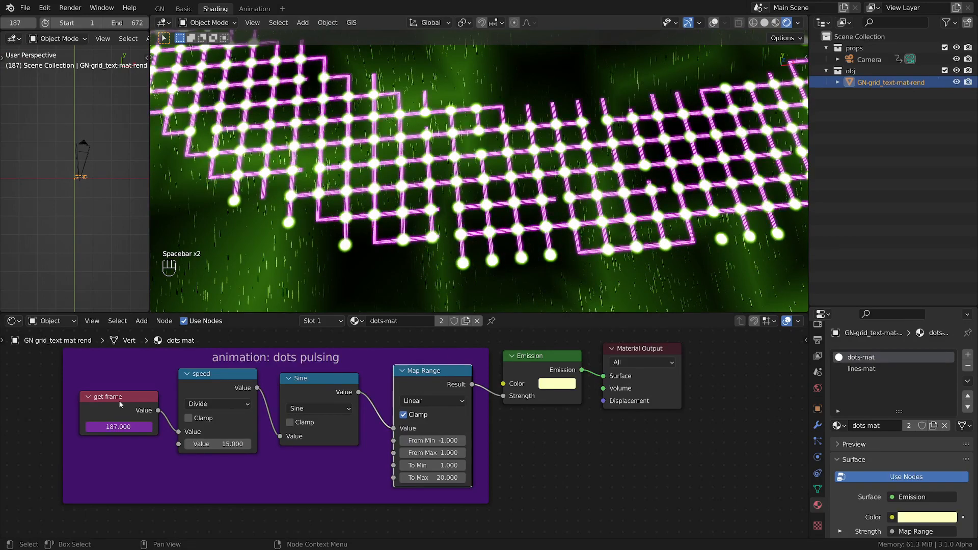
Step: Move the get frame, speed, Sine and Map Range nodes closer together in the dots pulsing frame
{"action": "left_click_drag", "start_coordinate": [118, 396], "coordinate": [108, 386]}
{"action": "left_click_drag", "start_coordinate": [255, 389], "coordinate": [206, 392]}
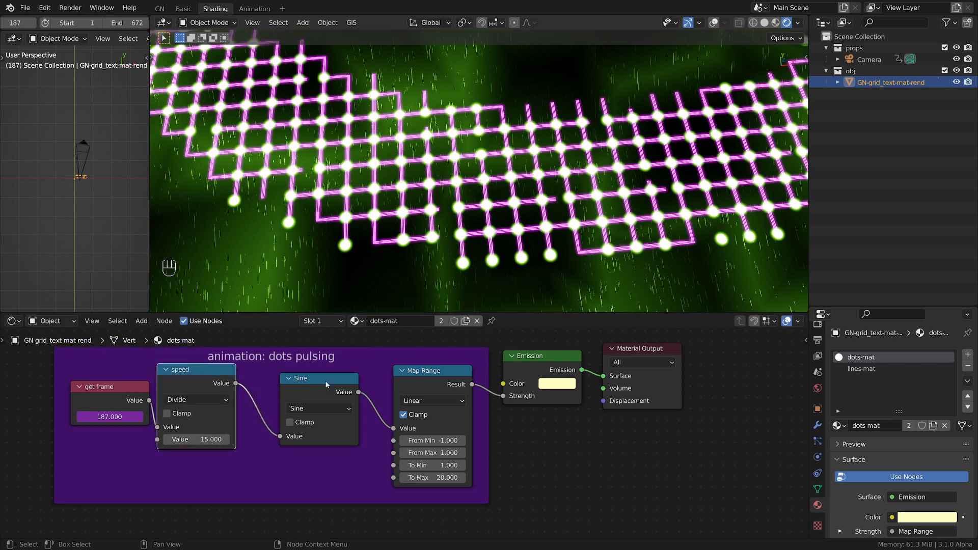
{"action": "left_click_drag", "start_coordinate": [330, 383], "coordinate": [297, 388]}
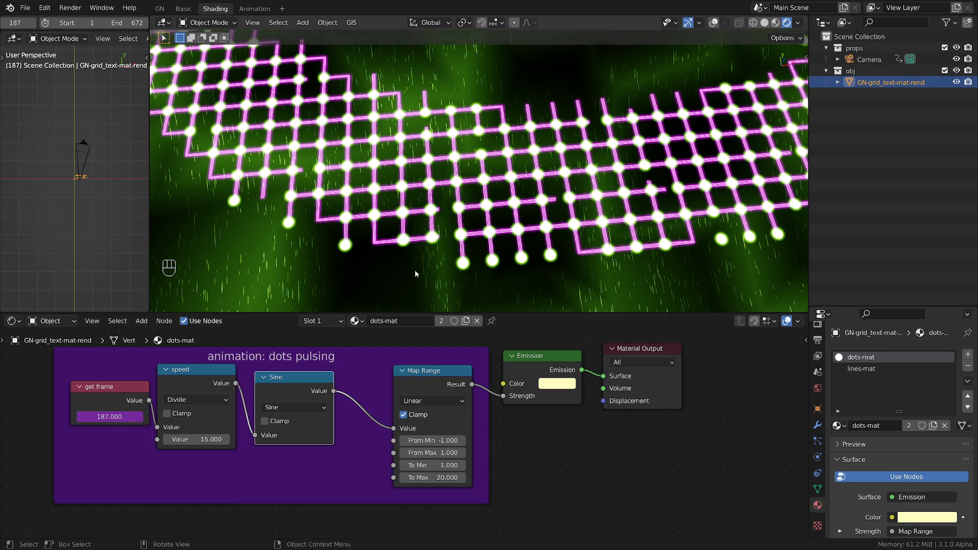
{"action": "left_click_drag", "start_coordinate": [298, 387], "coordinate": [301, 384]}
{"action": "left_click_drag", "start_coordinate": [430, 372], "coordinate": [394, 369]}
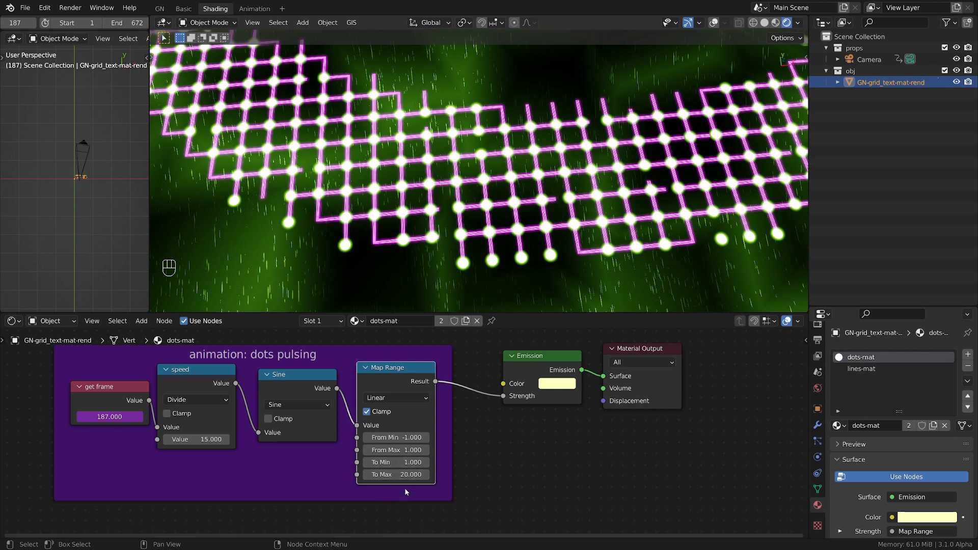
Step: Unlink Map Range from the Emission node, try Strength values of 1 and 20, and reconnect Map Range to Strength
{"action": "right_click_drag", "start_coordinate": [482, 381], "coordinate": [483, 414], "text": "ctrl"}
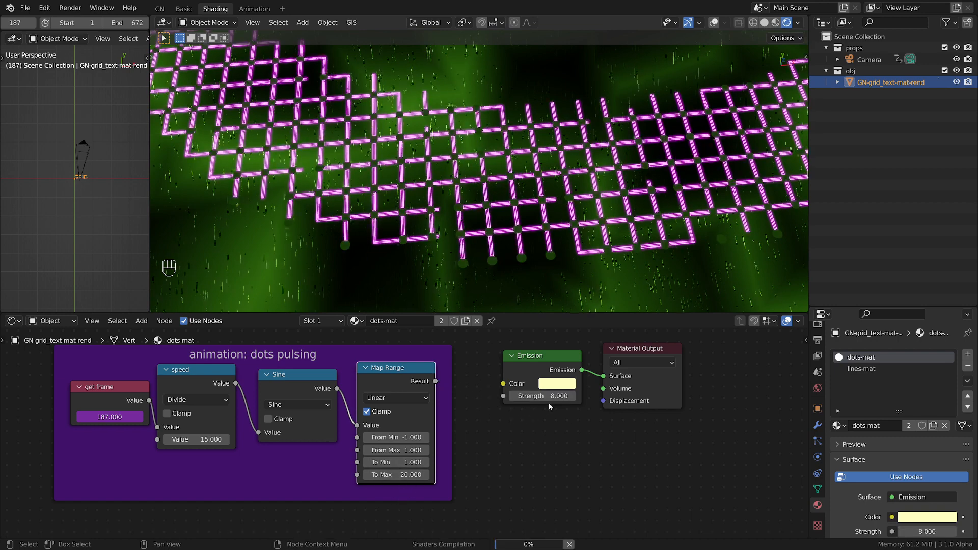
{"action": "left_click", "coordinate": [552, 396]}
{"action": "key", "text": "Return"}
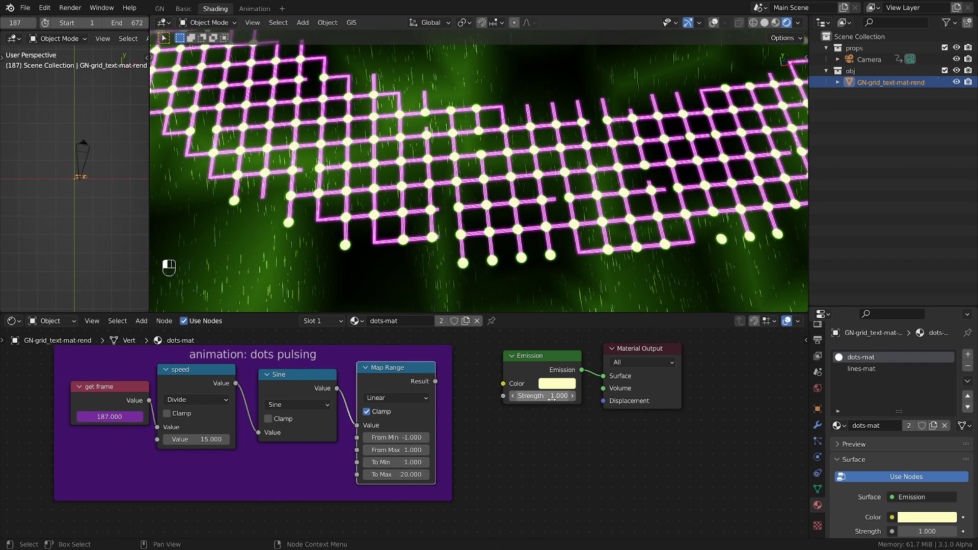
{"action": "left_click", "coordinate": [547, 396]}
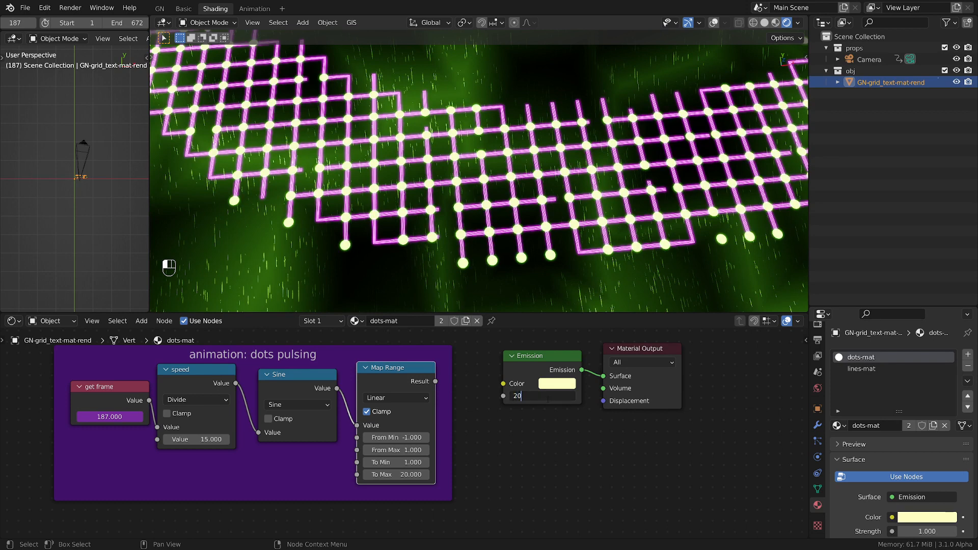
{"action": "type", "text": "20"}
{"action": "key", "text": "Return"}
{"action": "left_click_drag", "start_coordinate": [436, 381], "coordinate": [512, 393]}
Step: Switch to the lines-mat material in Slot 2 and look closely at the striped lines between the dots
{"action": "key", "text": "Home"}
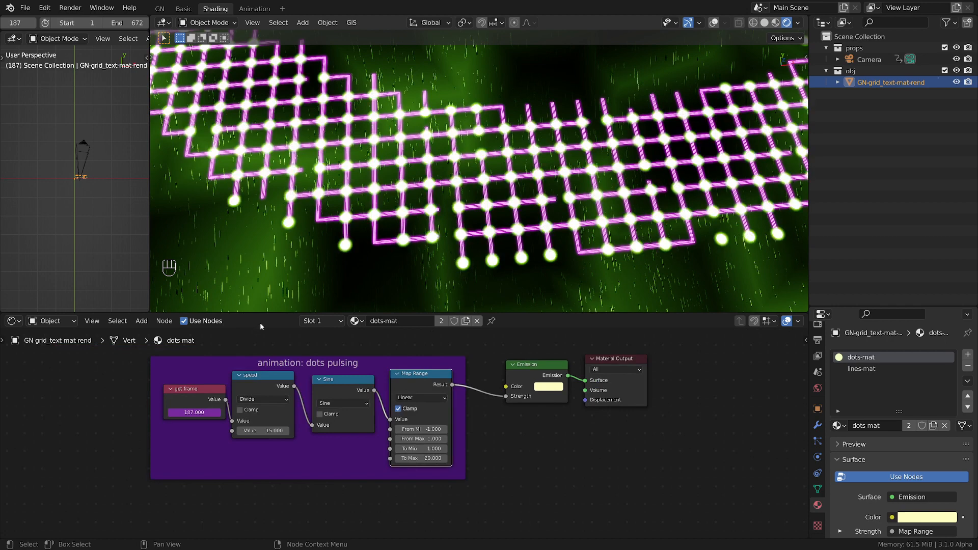
{"action": "left_click", "coordinate": [316, 321]}
{"action": "left_click", "coordinate": [311, 355]}
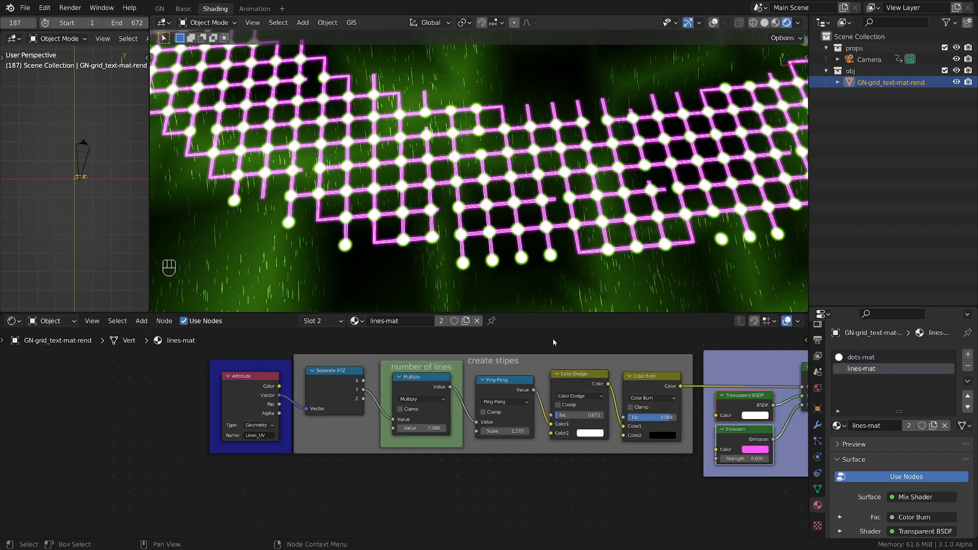
{"action": "scroll", "coordinate": [504, 214], "scroll_direction": "up", "scroll_amount": 8}
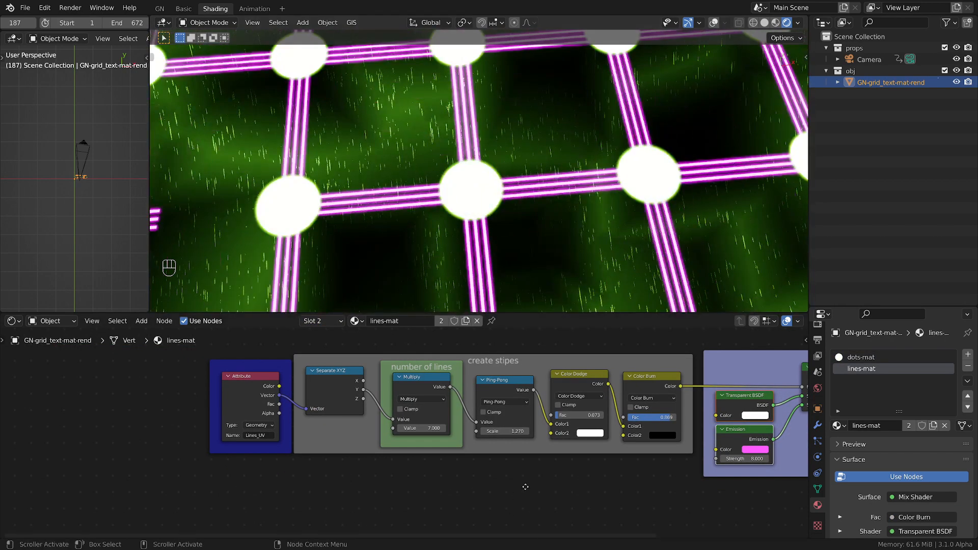
Step: Move the Attribute node and the Separate XYZ node away from the number of lines frame in the lines-mat node tree
{"action": "middle_click_drag", "start_coordinate": [525, 487], "coordinate": [530, 493]}
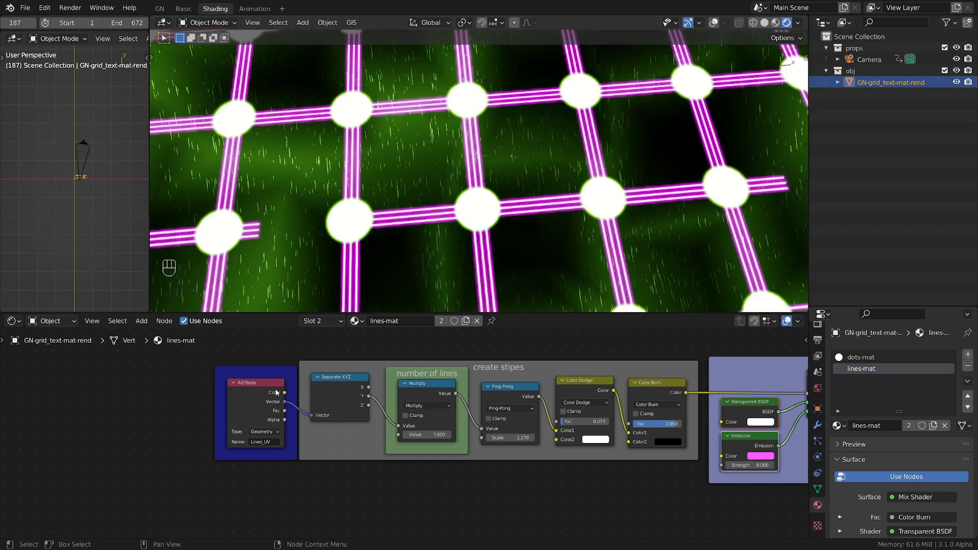
{"action": "mouse_move", "coordinate": [270, 374]}
{"action": "left_mouse_down"}
{"action": "mouse_move", "coordinate": [250, 370]}
{"action": "mouse_move", "coordinate": [272, 371]}
{"action": "mouse_move", "coordinate": [265, 378]}
{"action": "left_mouse_up"}
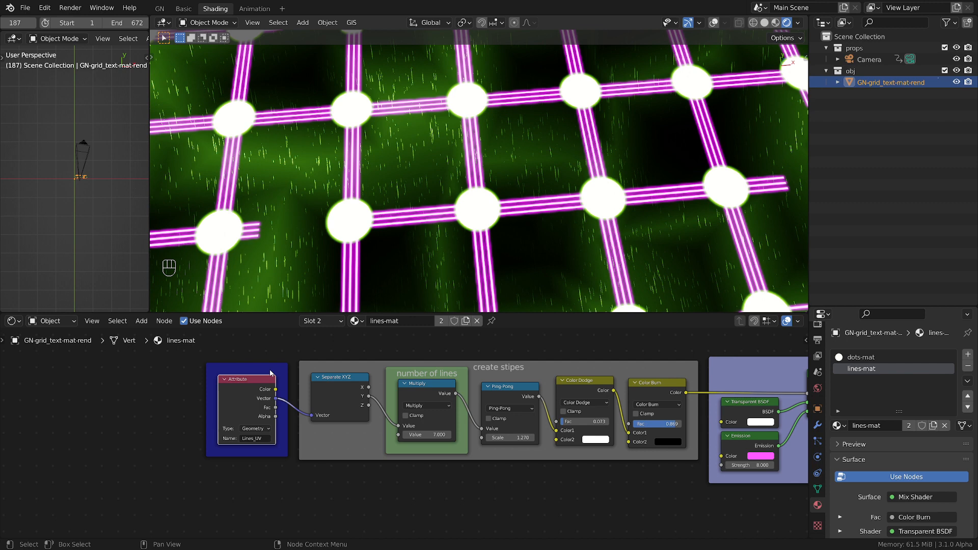
{"action": "left_click_drag", "start_coordinate": [271, 386], "coordinate": [254, 399]}
{"action": "left_click_drag", "start_coordinate": [350, 388], "coordinate": [334, 392]}
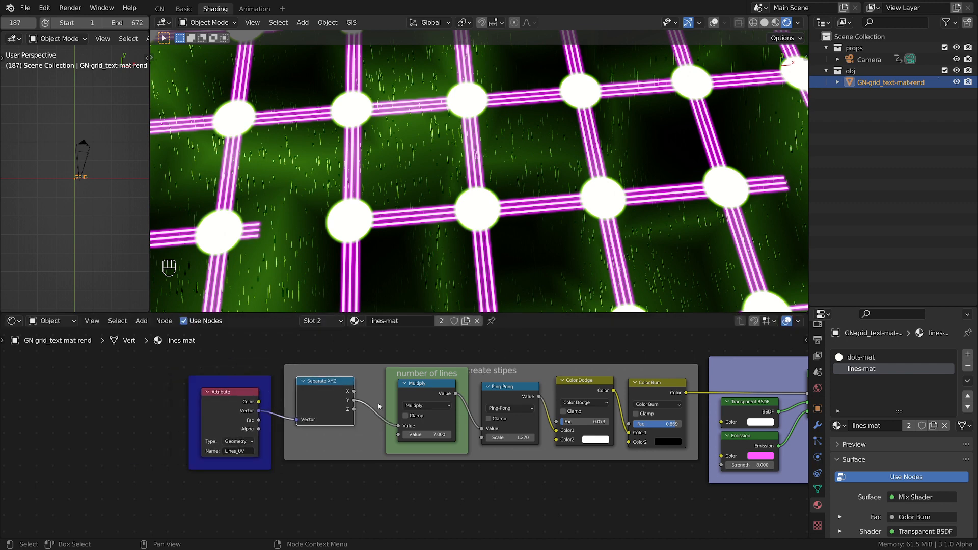
Step: Preview the Separate XYZ, Multiply and Ping-Pong outputs one after another on the grid lines and look closely at the stripes
{"action": "left_click", "coordinate": [351, 404], "text": "ctrl+shift"}
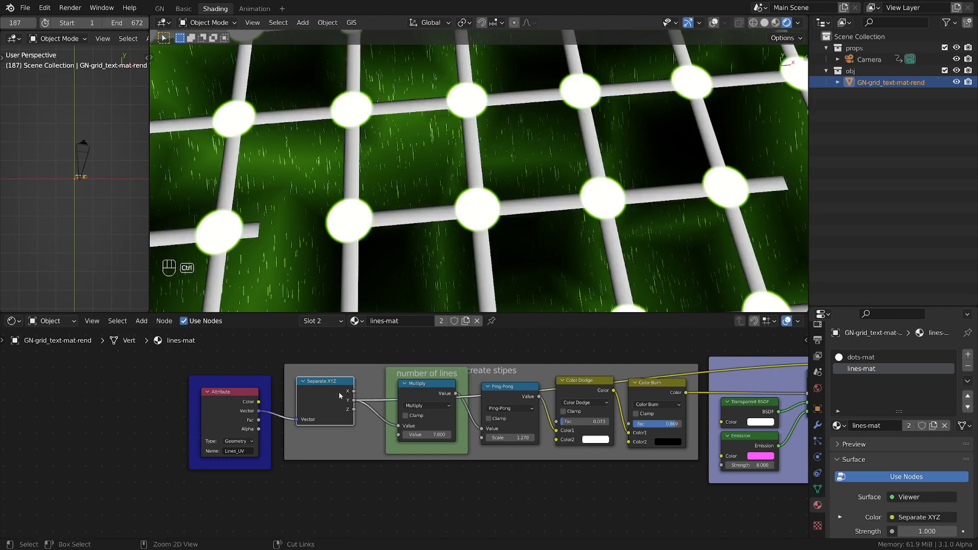
{"action": "middle_click_drag", "start_coordinate": [445, 418], "coordinate": [382, 397]}
{"action": "left_click_drag", "start_coordinate": [382, 396], "coordinate": [377, 397]}
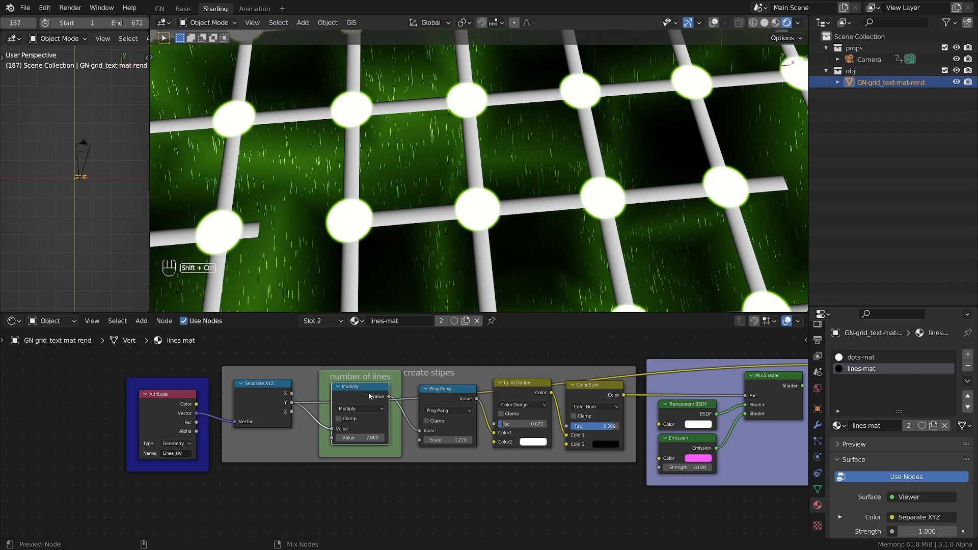
{"action": "left_click", "coordinate": [374, 394], "text": "ctrl+shift"}
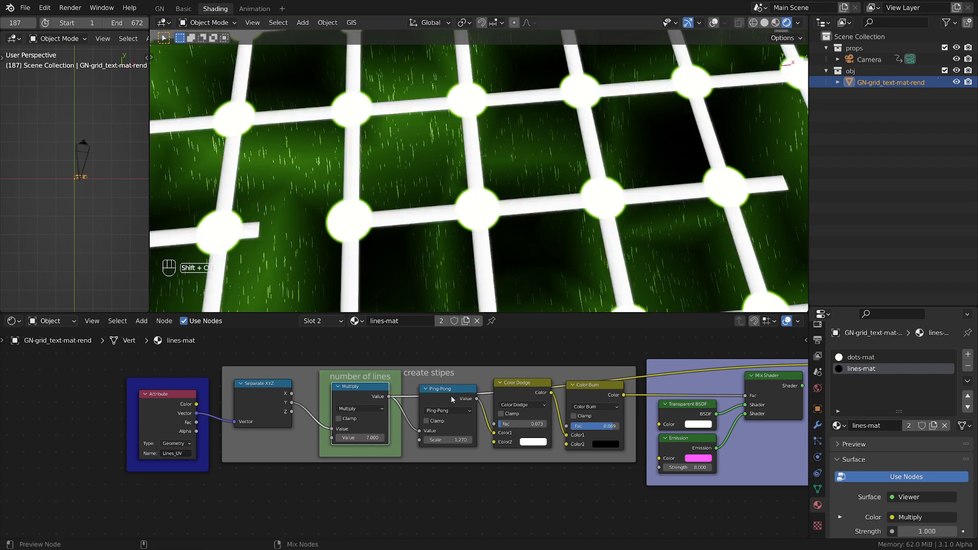
{"action": "left_click_drag", "start_coordinate": [379, 397], "coordinate": [371, 397]}
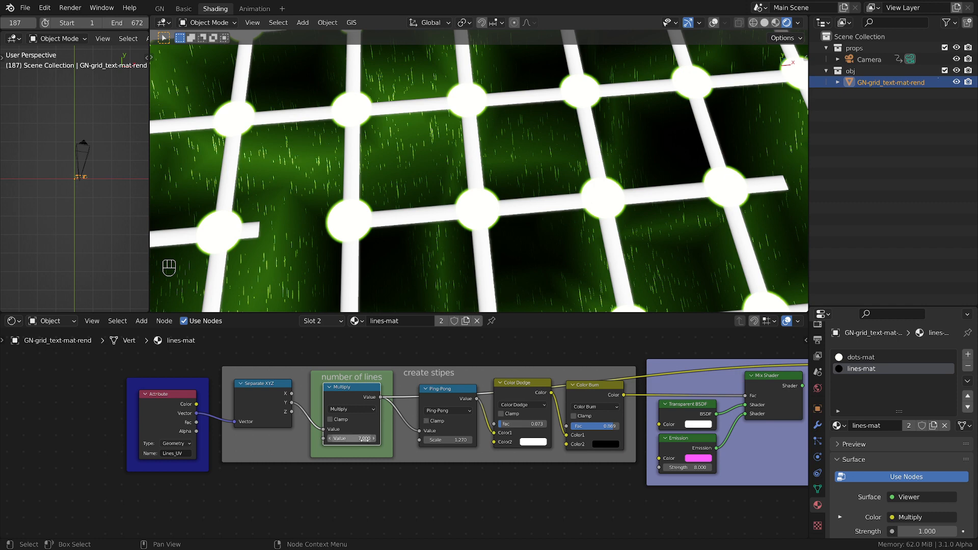
{"action": "left_click", "coordinate": [449, 394], "text": "ctrl+shift"}
{"action": "scroll", "coordinate": [432, 229], "scroll_direction": "up", "scroll_amount": 3}
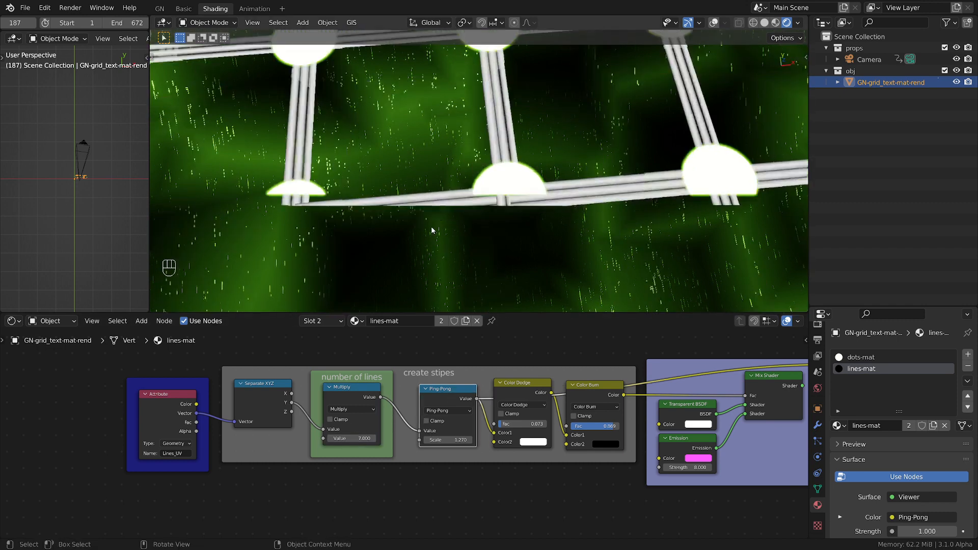
{"action": "scroll", "coordinate": [461, 231], "scroll_direction": "down", "scroll_amount": 2}
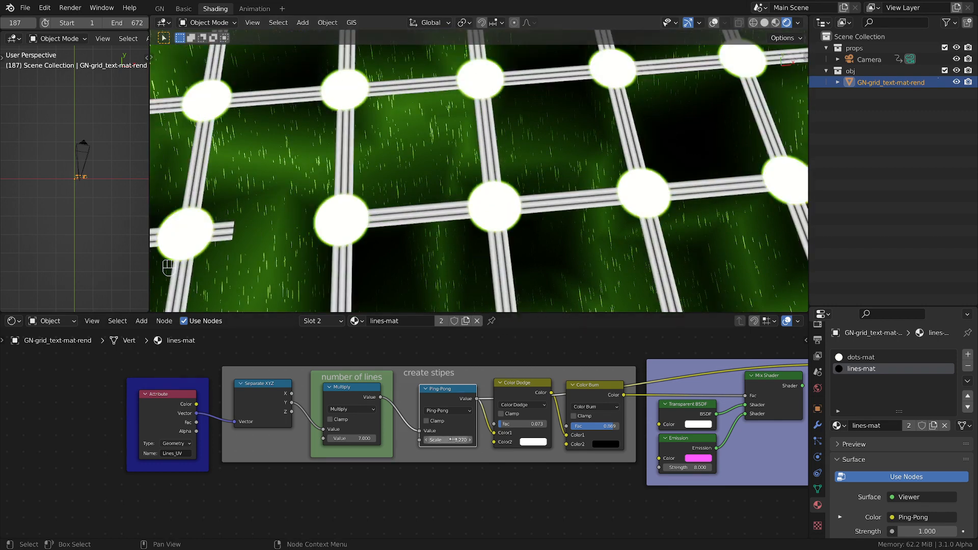
Step: Try a Scale of 3.470 on the Ping-Pong node and undo the change
{"action": "left_click_drag", "start_coordinate": [449, 440], "coordinate": [416, 440]}
{"action": "key", "text": "Escape"}
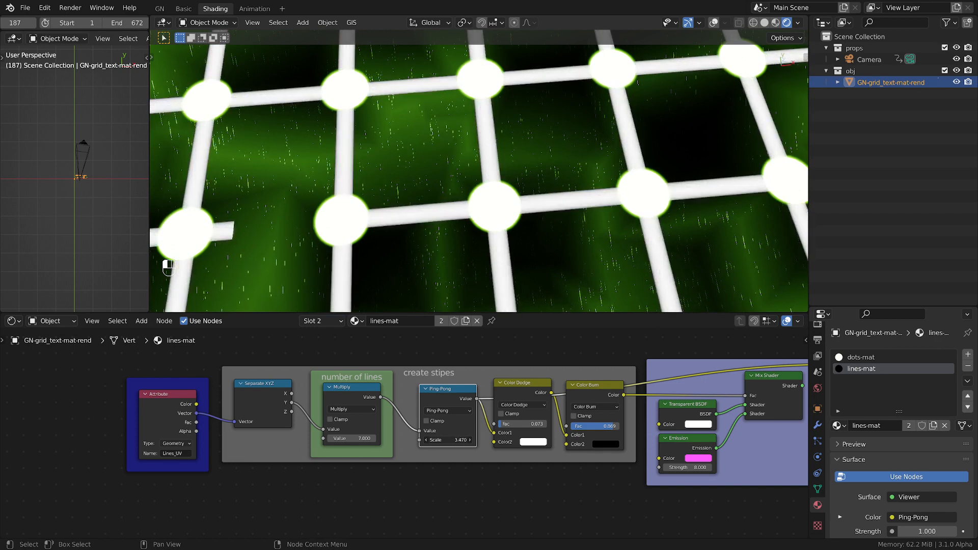
{"action": "key", "text": "ctrl+z"}
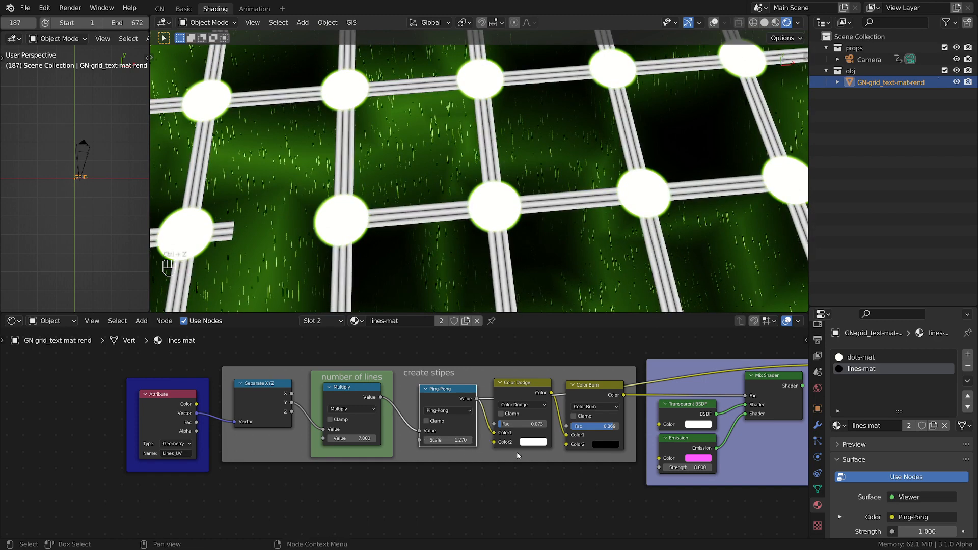
Step: Shift the Color Dodge node up beside the Color Burn node and check the Color2 swatches of both nodes
{"action": "middle_click_drag", "start_coordinate": [517, 456], "coordinate": [445, 466]}
{"action": "left_click_drag", "start_coordinate": [456, 408], "coordinate": [457, 396]}
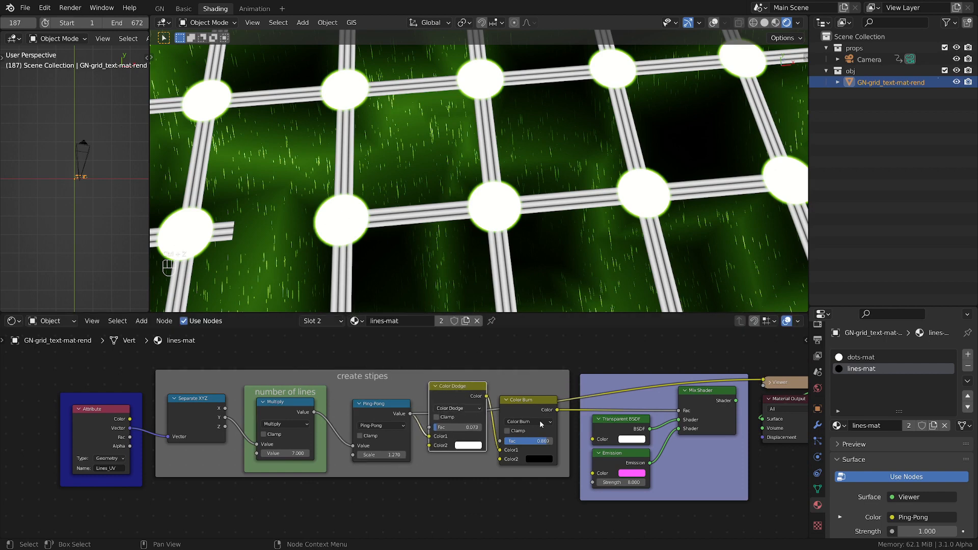
{"action": "scroll", "coordinate": [537, 421], "scroll_direction": "up", "scroll_amount": 3}
{"action": "mouse_move", "coordinate": [538, 408]}
{"action": "left_mouse_down"}
{"action": "mouse_move", "coordinate": [541, 393]}
{"action": "mouse_move", "coordinate": [541, 403]}
{"action": "left_mouse_up"}
{"action": "left_click", "coordinate": [462, 416]}
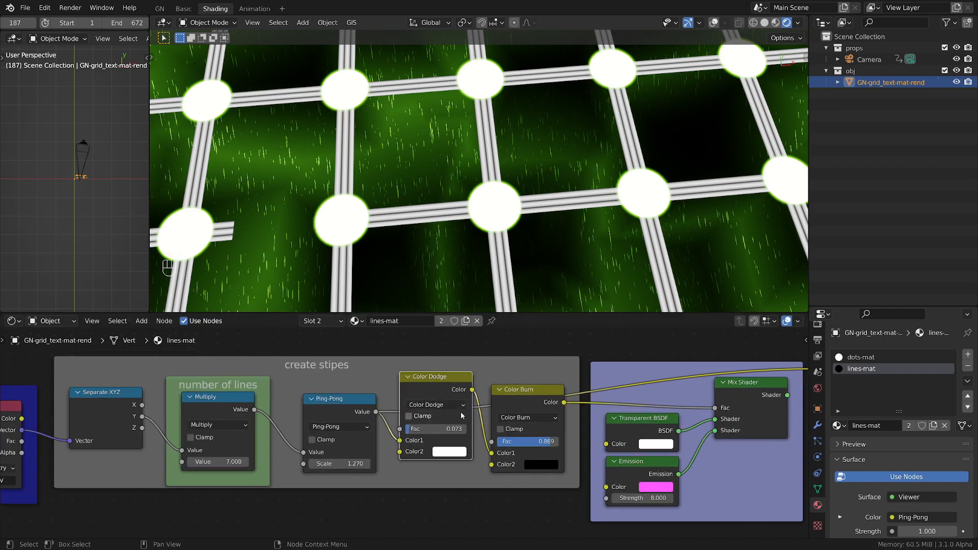
{"action": "left_click", "coordinate": [449, 452]}
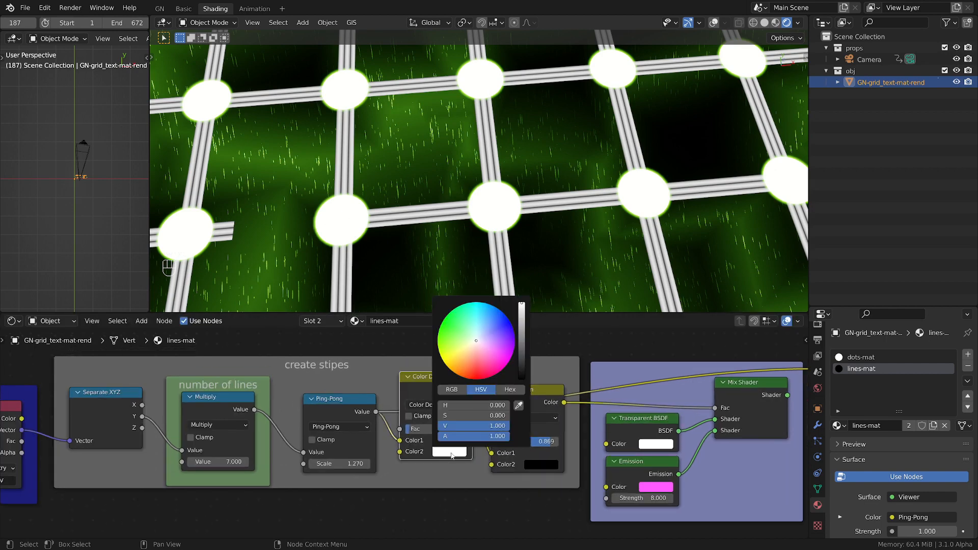
{"action": "left_click", "coordinate": [541, 464]}
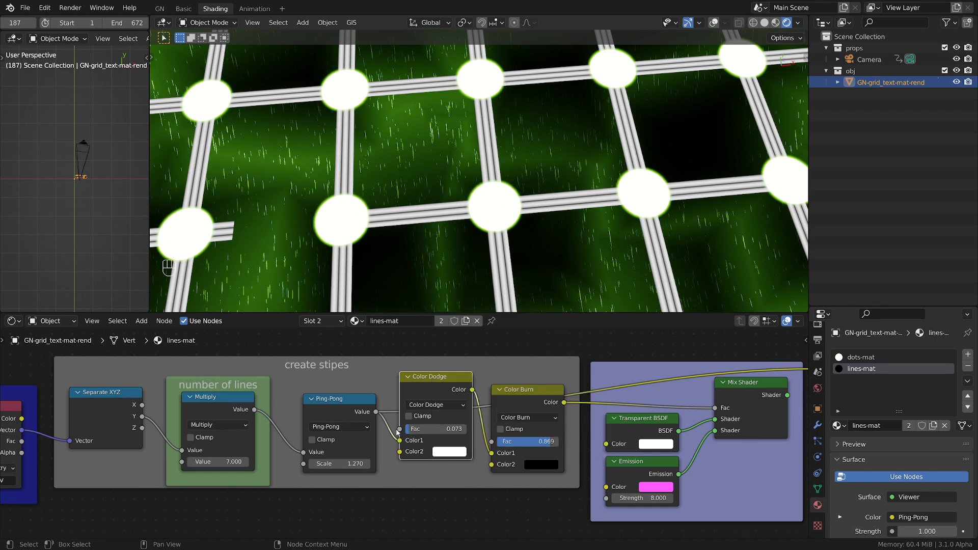
Step: Preview the Color Burn output while setting its Fac to 0.830, the Ping-Pong Scale to 1.760 and the Color Dodge Fac to 0.000
{"action": "left_click", "coordinate": [495, 400], "text": "ctrl+shift"}
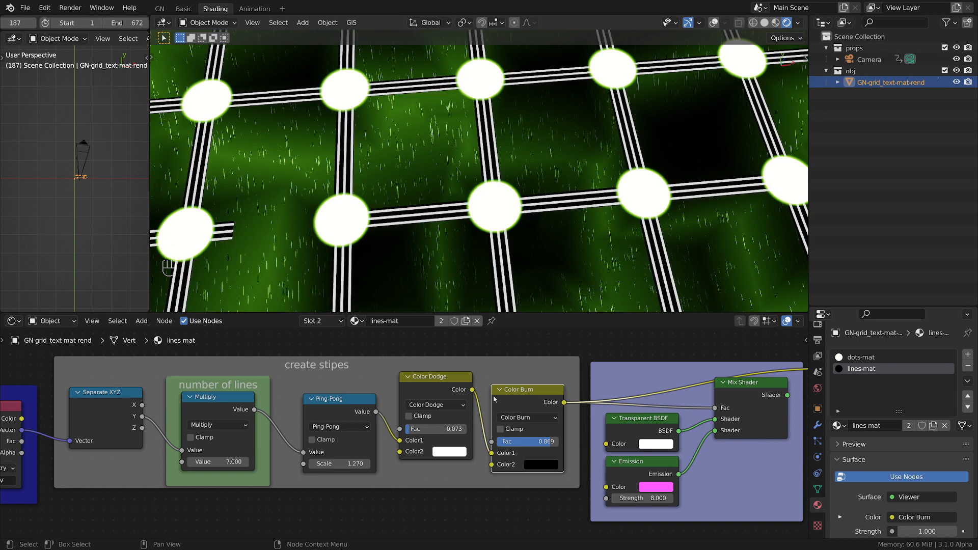
{"action": "mouse_move", "coordinate": [410, 429]}
{"action": "left_mouse_down"}
{"action": "mouse_move", "coordinate": [444, 429]}
{"action": "mouse_move", "coordinate": [421, 429]}
{"action": "left_mouse_up"}
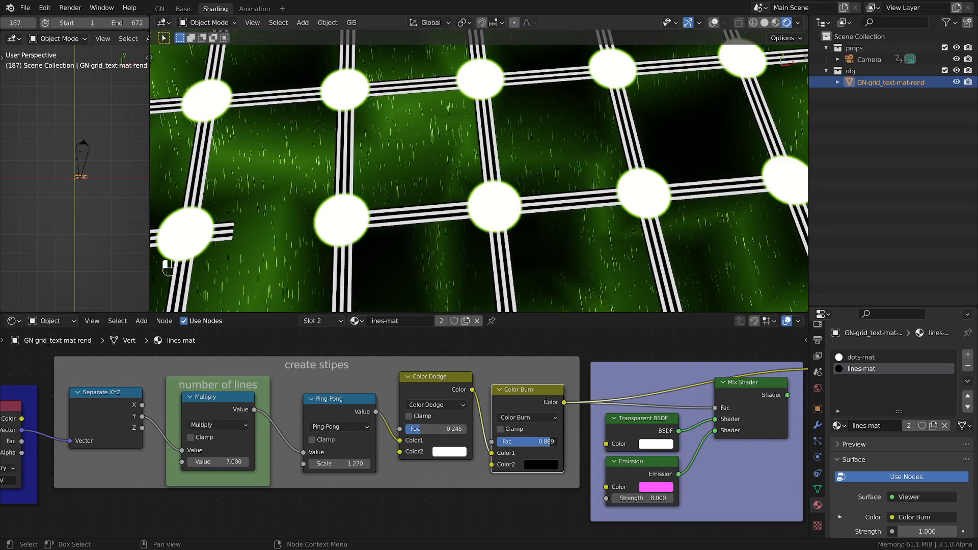
{"action": "mouse_move", "coordinate": [553, 441]}
{"action": "left_mouse_down"}
{"action": "mouse_move", "coordinate": [562, 441]}
{"action": "mouse_move", "coordinate": [542, 441]}
{"action": "left_mouse_up"}
{"action": "mouse_move", "coordinate": [438, 433]}
{"action": "left_mouse_down"}
{"action": "mouse_move", "coordinate": [467, 434]}
{"action": "mouse_move", "coordinate": [438, 433]}
{"action": "left_mouse_up"}
{"action": "left_click_drag", "start_coordinate": [339, 464], "coordinate": [386, 463], "text": "shift"}
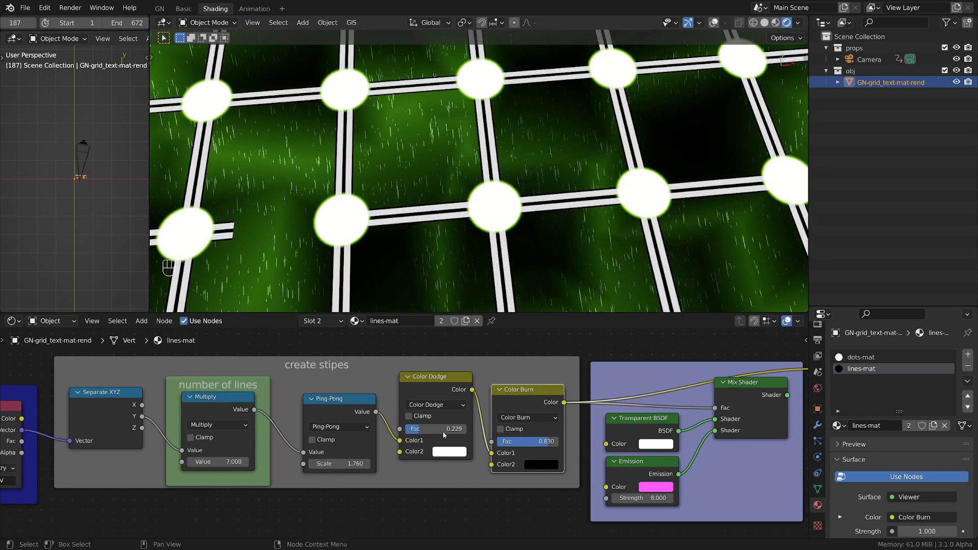
{"action": "left_click_drag", "start_coordinate": [421, 429], "coordinate": [406, 429]}
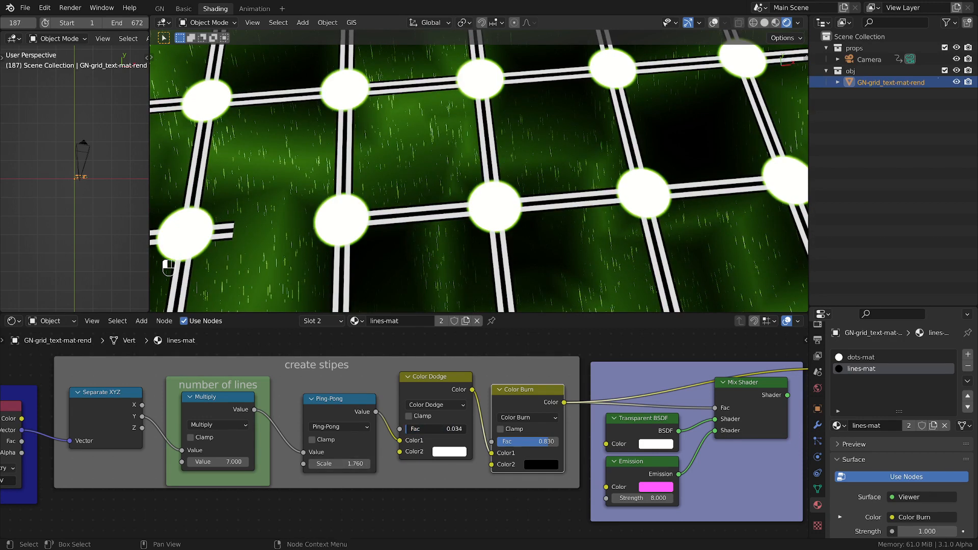
Step: Move the Emission and Transparent BSDF nodes apart inside their frame before the Mix Shader and check the Emission color
{"action": "middle_click_drag", "start_coordinate": [672, 401], "coordinate": [438, 409]}
{"action": "scroll", "coordinate": [441, 410], "scroll_direction": "down", "scroll_amount": 1}
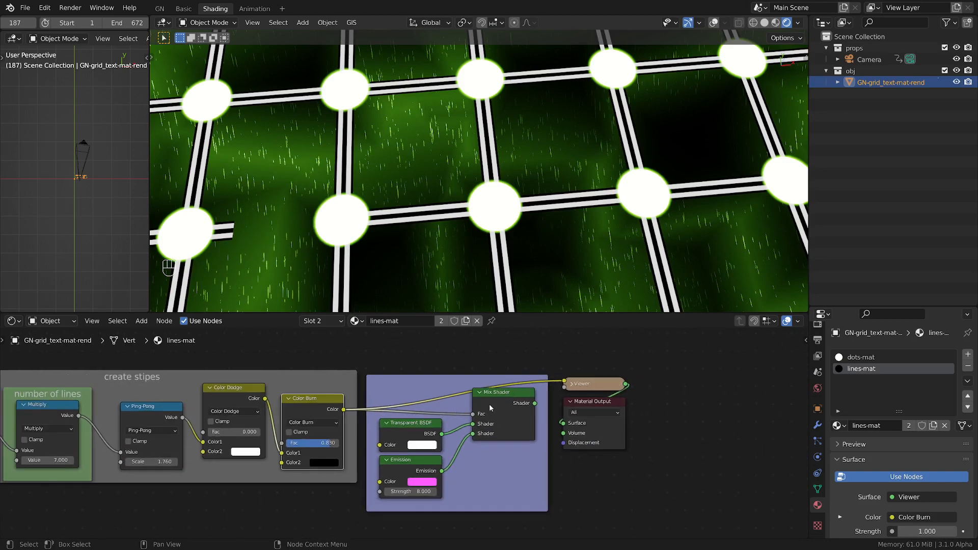
{"action": "left_click_drag", "start_coordinate": [500, 404], "coordinate": [502, 422]}
{"action": "key", "text": "Escape"}
{"action": "left_click_drag", "start_coordinate": [401, 426], "coordinate": [400, 426]}
{"action": "scroll", "coordinate": [417, 433], "scroll_direction": "up", "scroll_amount": 3}
{"action": "left_click_drag", "start_coordinate": [424, 469], "coordinate": [424, 476]}
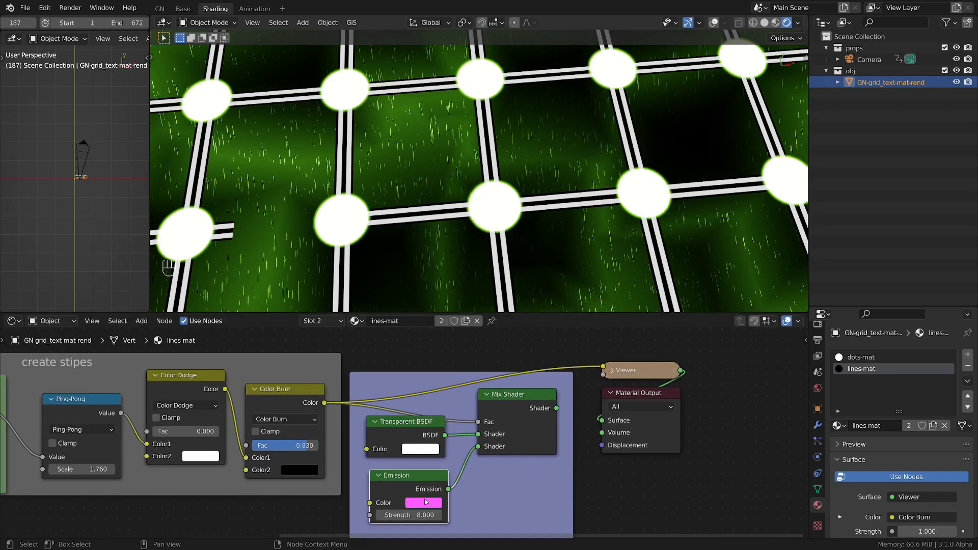
{"action": "left_click", "coordinate": [423, 503]}
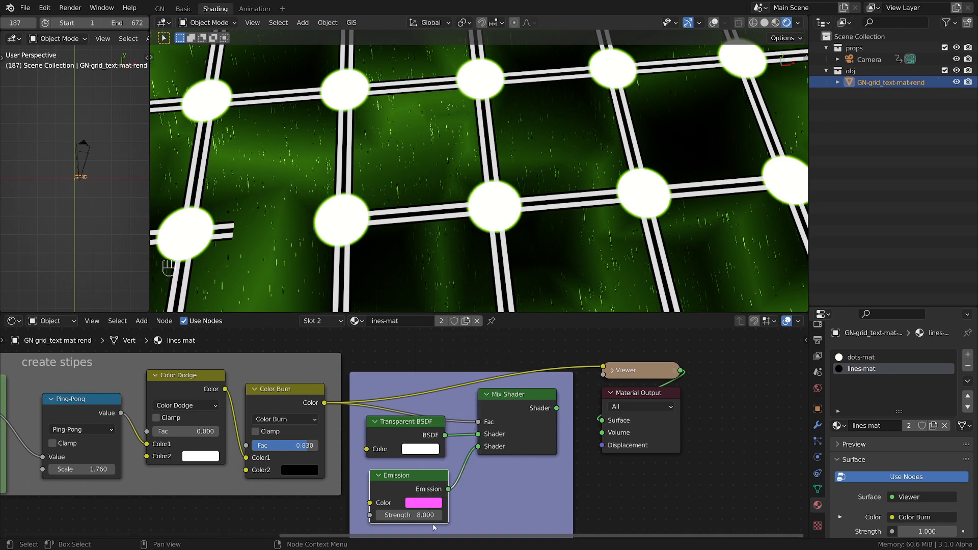
{"action": "left_click_drag", "start_coordinate": [401, 427], "coordinate": [399, 423]}
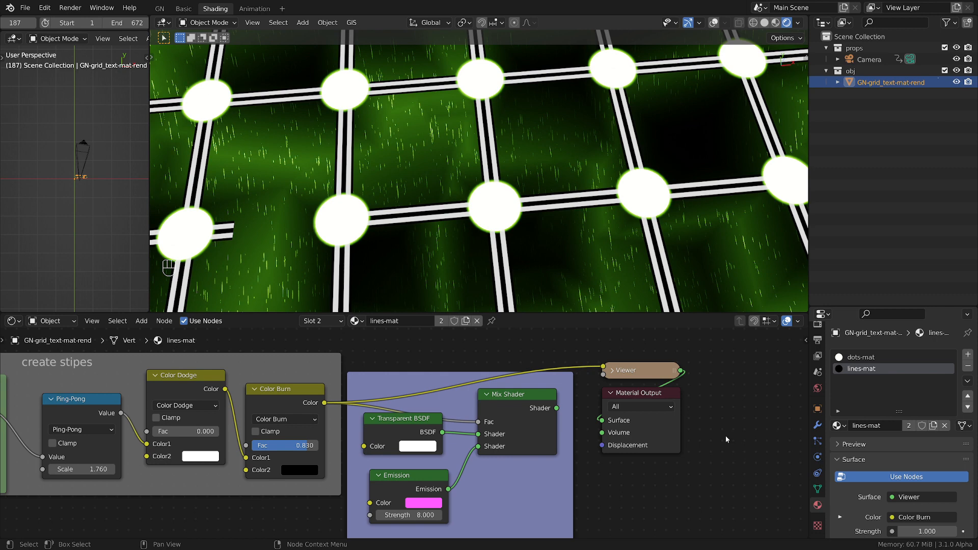
Step: Show the lines-mat material's settings and check its Blend Mode and Shadow Mode options
{"action": "key", "text": "n"}
{"action": "left_click", "coordinate": [802, 415]}
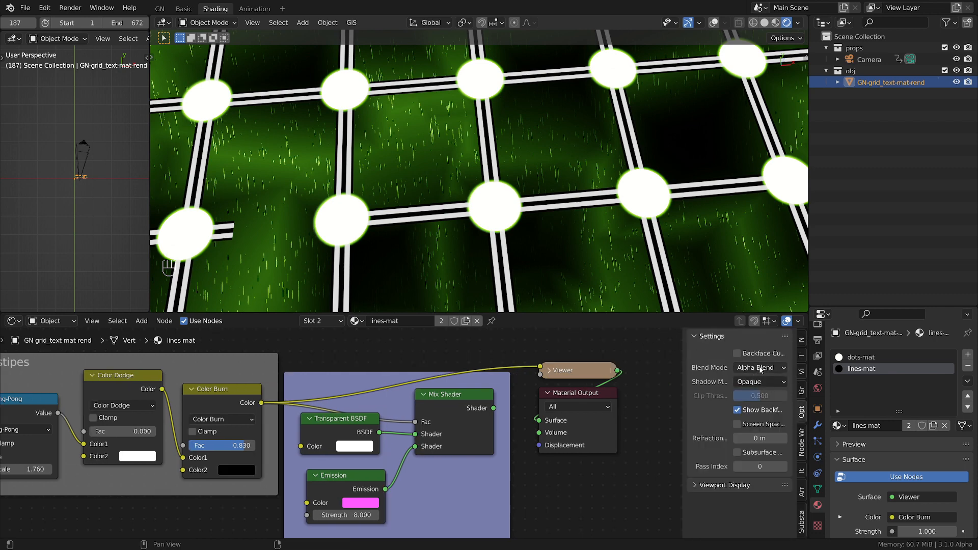
{"action": "scroll", "coordinate": [916, 381], "scroll_direction": "down", "scroll_amount": 10}
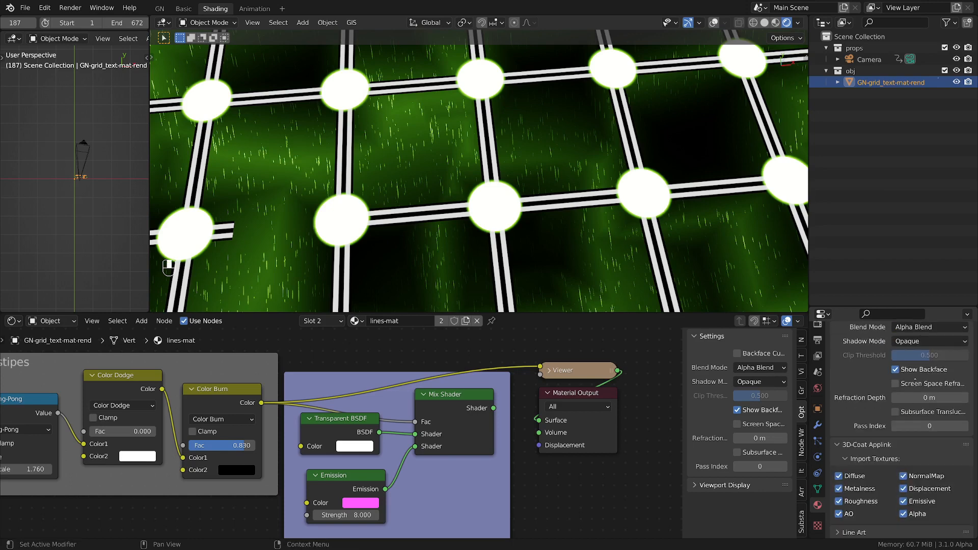
{"action": "scroll", "coordinate": [864, 445], "scroll_direction": "up", "scroll_amount": 5}
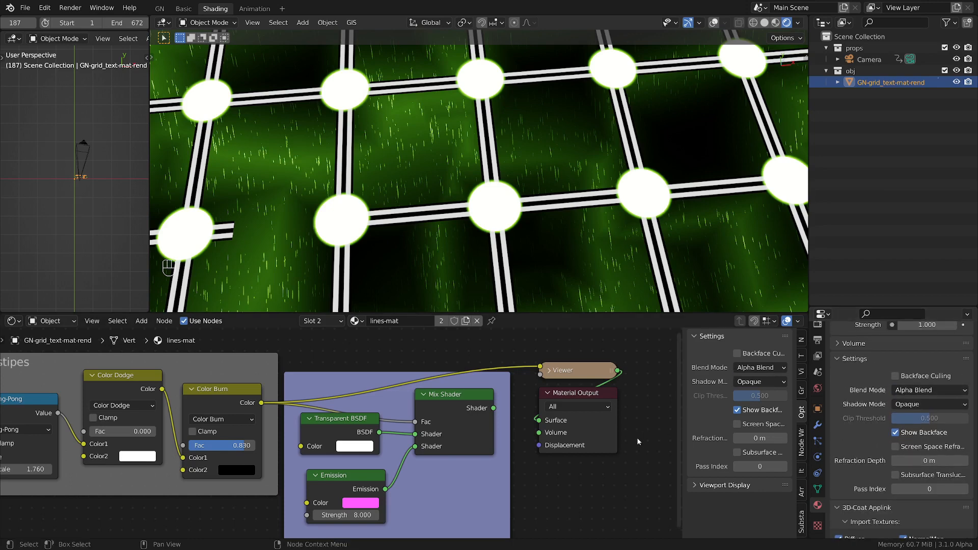
Step: Reconnect the Mix Shader to the Material Output's Surface, keeping Emission linked to the second Shader input
{"action": "left_click", "coordinate": [344, 419]}
{"action": "left_click", "coordinate": [222, 393]}
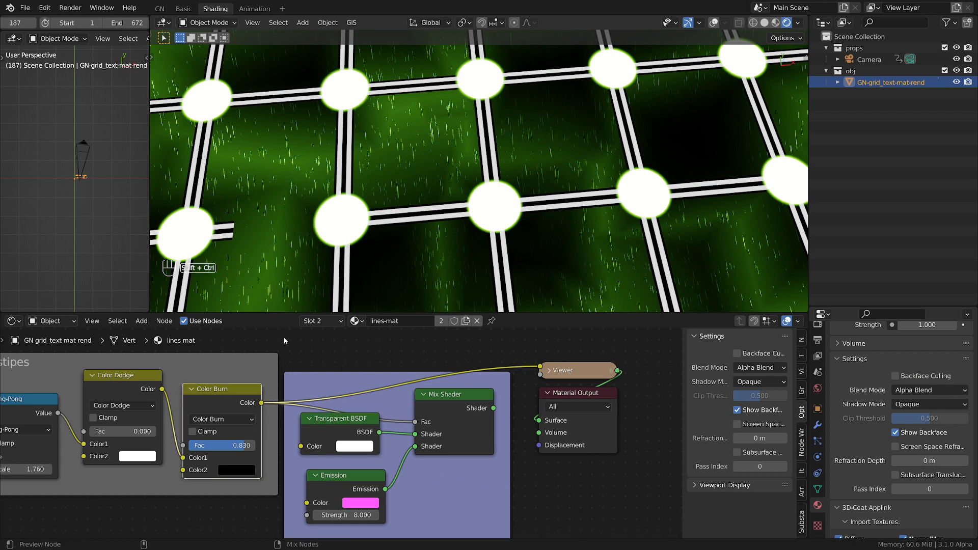
{"action": "left_click_drag", "start_coordinate": [349, 432], "coordinate": [352, 431]}
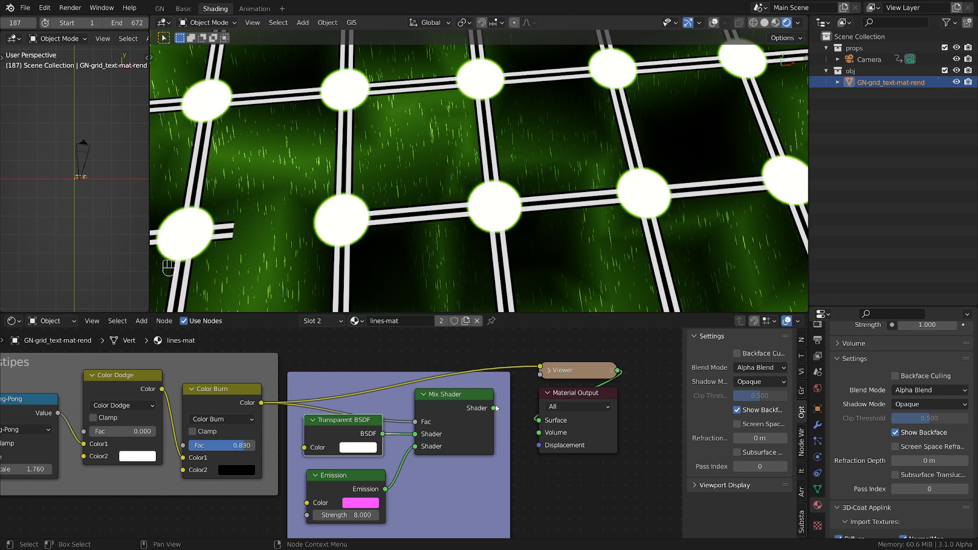
{"action": "left_click_drag", "start_coordinate": [494, 408], "coordinate": [539, 420]}
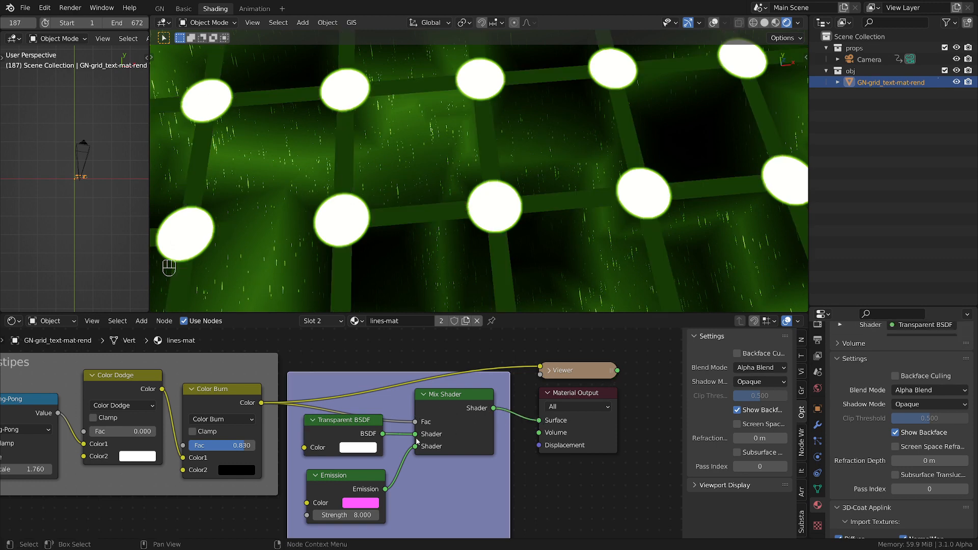
{"action": "left_click_drag", "start_coordinate": [417, 441], "coordinate": [415, 446]}
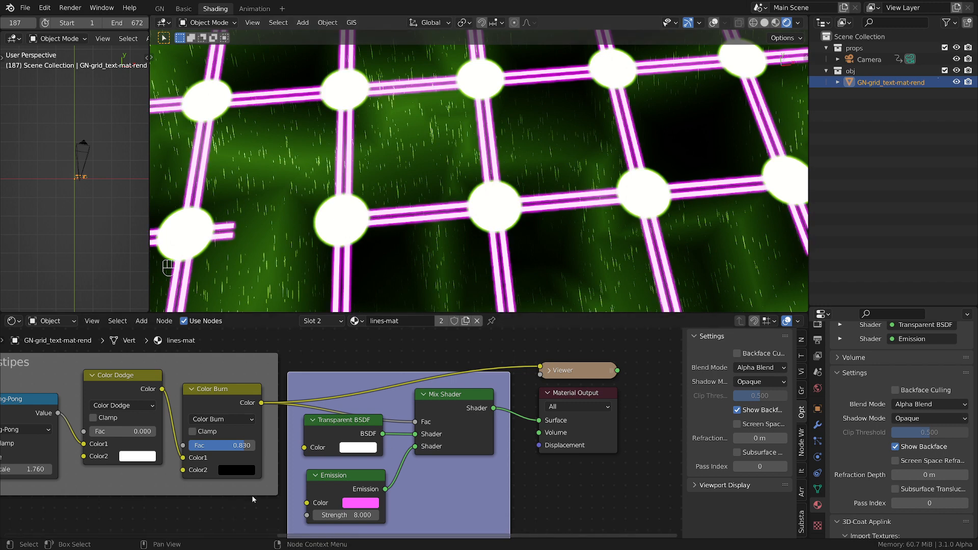
Step: Set the Color Burn node's Fac to 0.669 and check the glowing stripes across the grid
{"action": "middle_click_drag", "start_coordinate": [252, 500], "coordinate": [468, 497]}
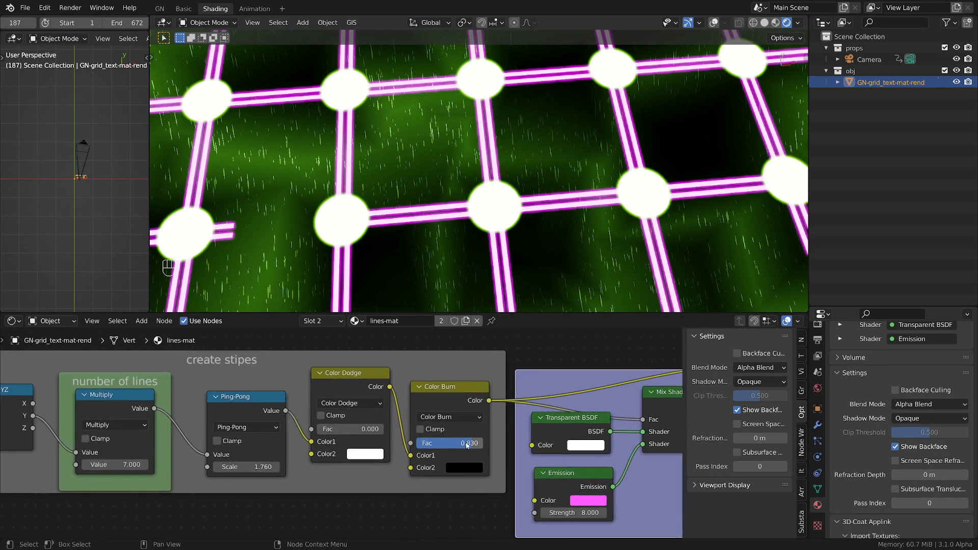
{"action": "mouse_move", "coordinate": [467, 444]}
{"action": "left_mouse_down"}
{"action": "mouse_move", "coordinate": [420, 445]}
{"action": "mouse_move", "coordinate": [459, 444]}
{"action": "left_mouse_up"}
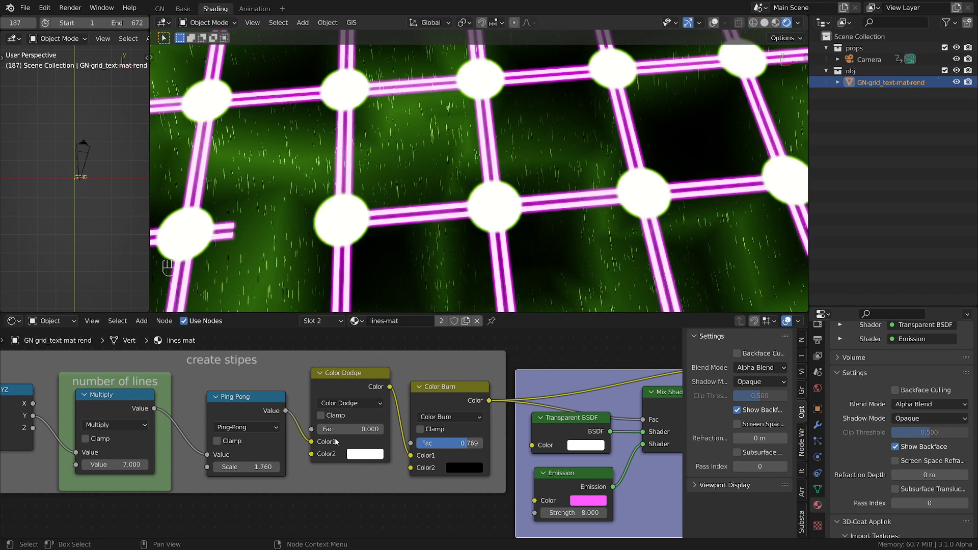
{"action": "mouse_move", "coordinate": [351, 429]}
{"action": "left_mouse_down"}
{"action": "mouse_move", "coordinate": [387, 428]}
{"action": "mouse_move", "coordinate": [352, 429]}
{"action": "left_mouse_up"}
{"action": "left_click_drag", "start_coordinate": [472, 443], "coordinate": [458, 443]}
{"action": "scroll", "coordinate": [579, 229], "scroll_direction": "down", "scroll_amount": 6}
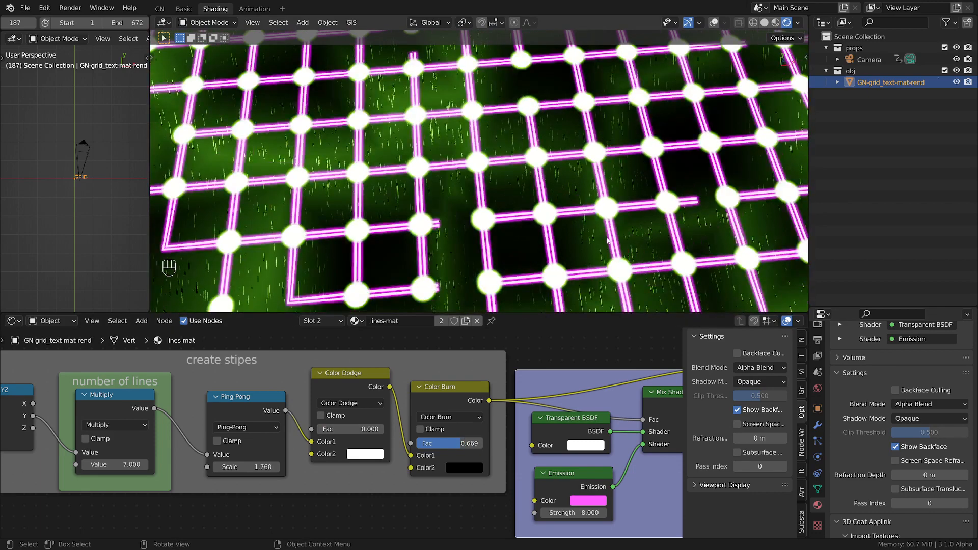
{"action": "scroll", "coordinate": [502, 249], "scroll_direction": "up", "scroll_amount": 4}
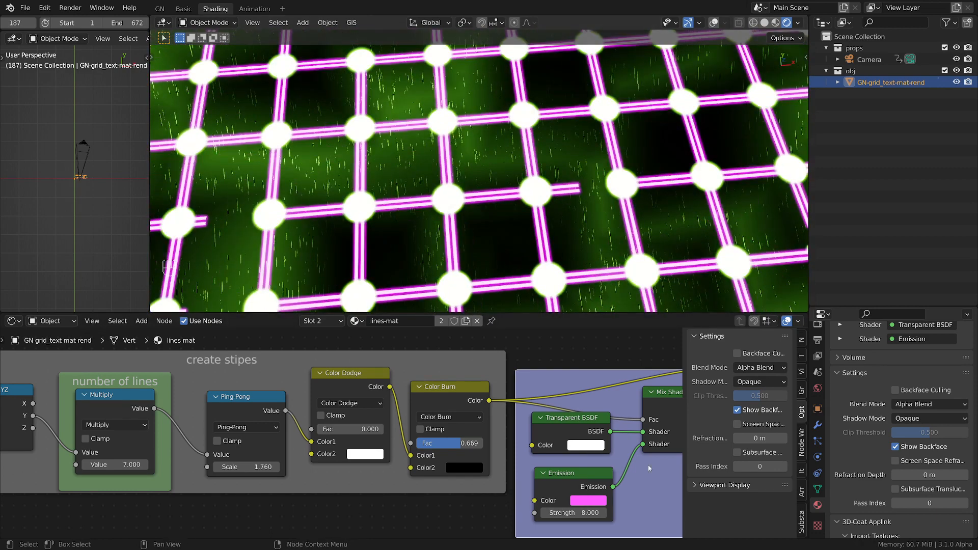
Step: Set the Ping-Pong node's Scale to 0.800 and the Color Dodge node's Fac to 0.138
{"action": "left_click_drag", "start_coordinate": [263, 467], "coordinate": [384, 467]}
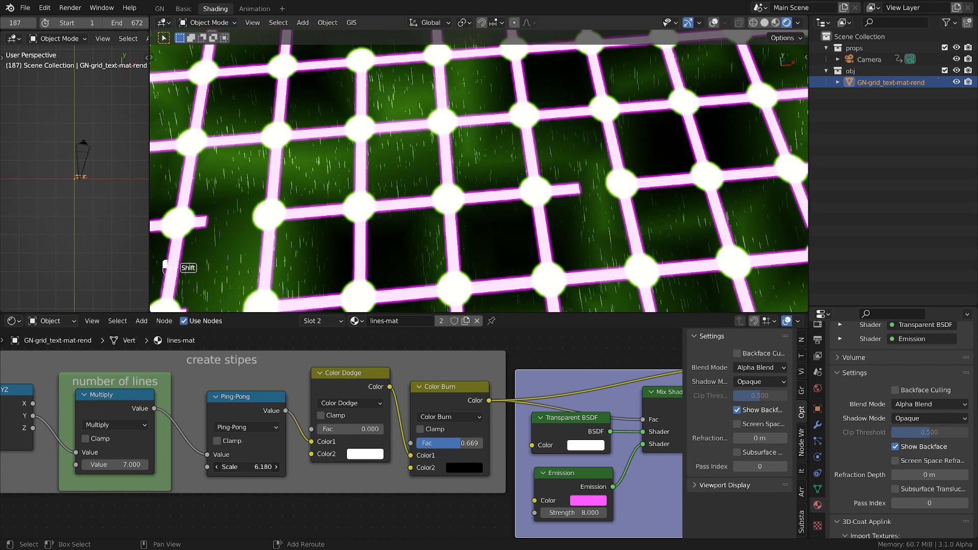
{"action": "key", "text": "ctrl+z"}
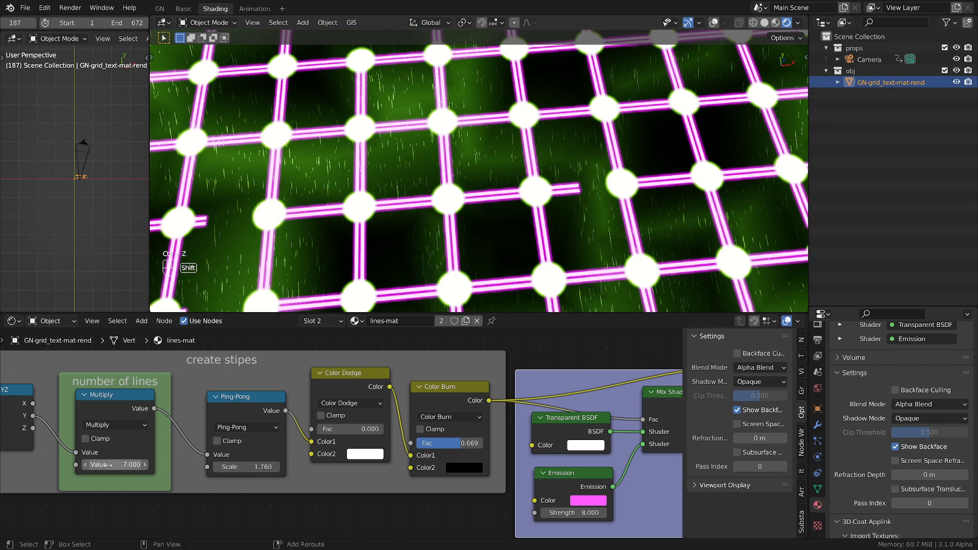
{"action": "left_click_drag", "start_coordinate": [250, 467], "coordinate": [226, 467], "text": "shift"}
{"action": "scroll", "coordinate": [355, 277], "scroll_direction": "up", "scroll_amount": 5}
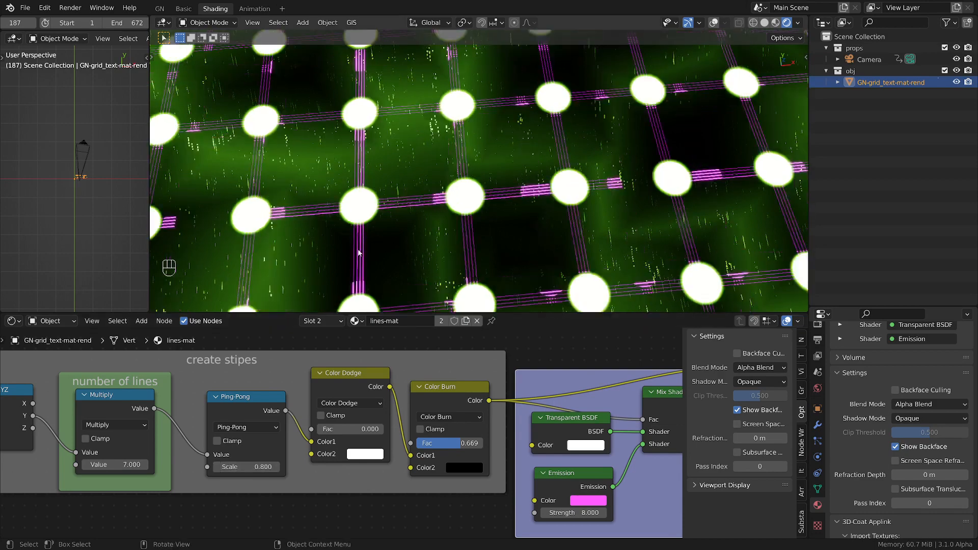
{"action": "scroll", "coordinate": [367, 278], "scroll_direction": "down", "scroll_amount": 3}
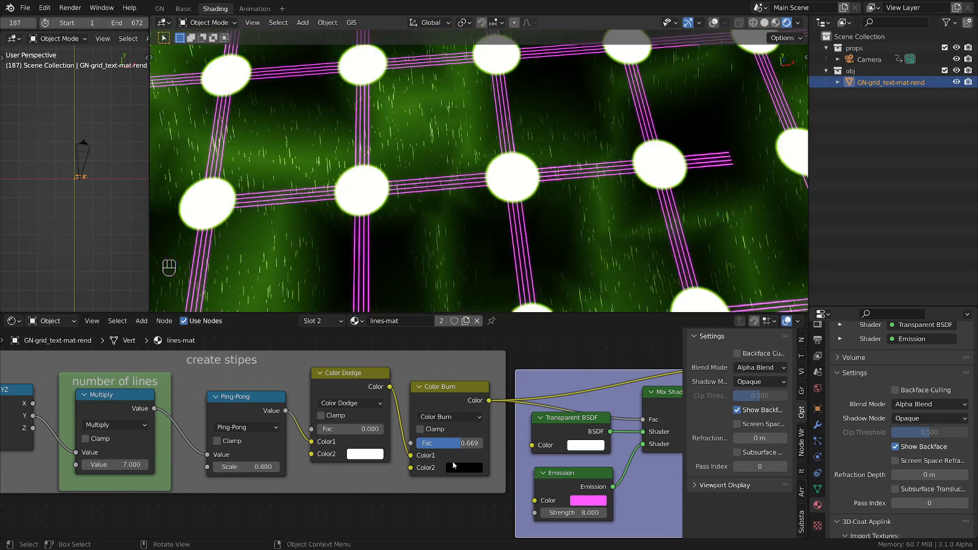
{"action": "left_click_drag", "start_coordinate": [328, 432], "coordinate": [359, 432], "text": "shift"}
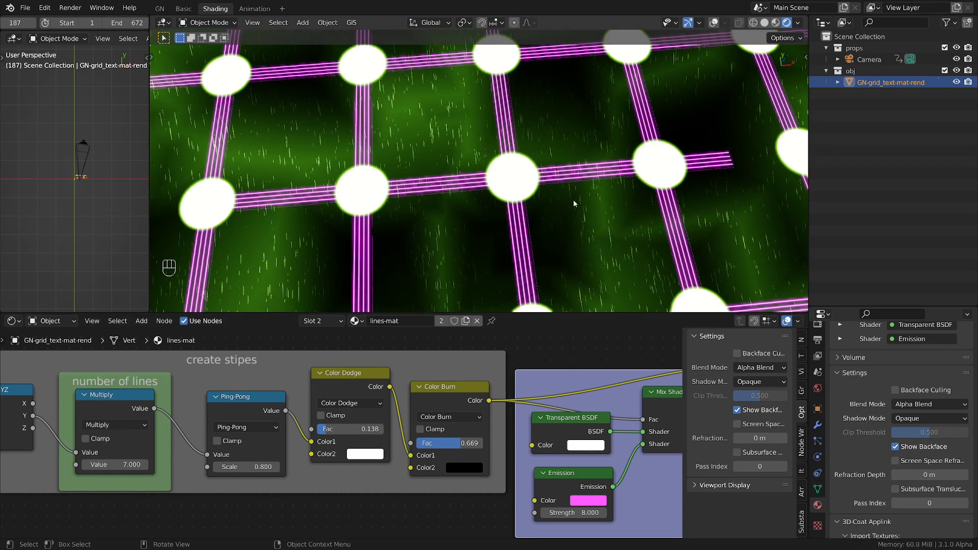
{"action": "scroll", "coordinate": [574, 203], "scroll_direction": "down", "scroll_amount": 2}
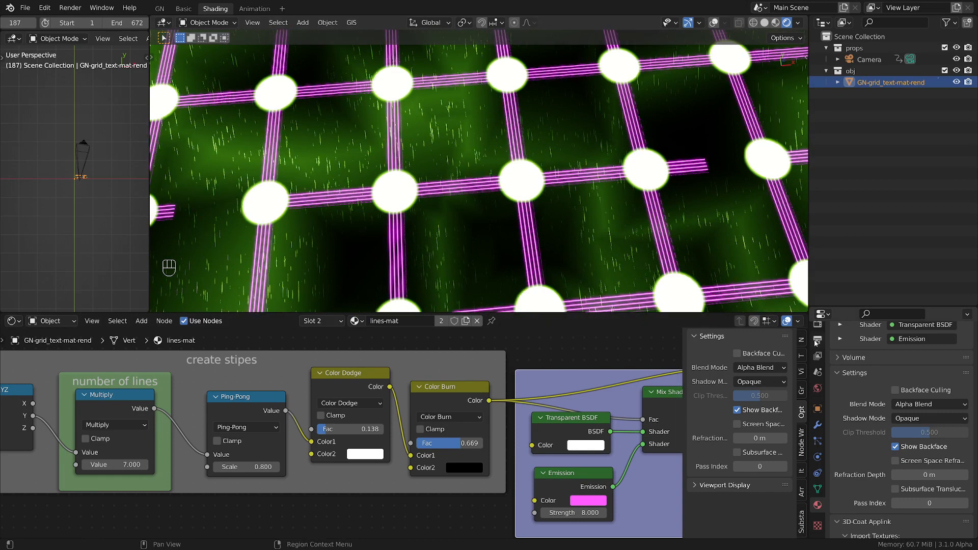
Step: Show the scene's render settings and set the Bloom Radius to 0.000
{"action": "scroll", "coordinate": [816, 343], "scroll_direction": "up", "scroll_amount": 2}
{"action": "left_click", "coordinate": [818, 358]}
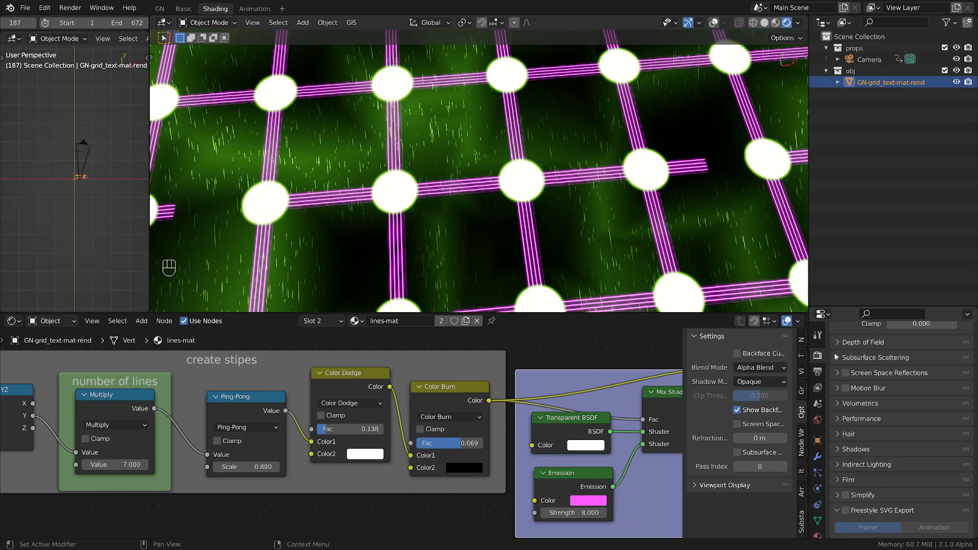
{"action": "scroll", "coordinate": [836, 358], "scroll_direction": "up", "scroll_amount": 6}
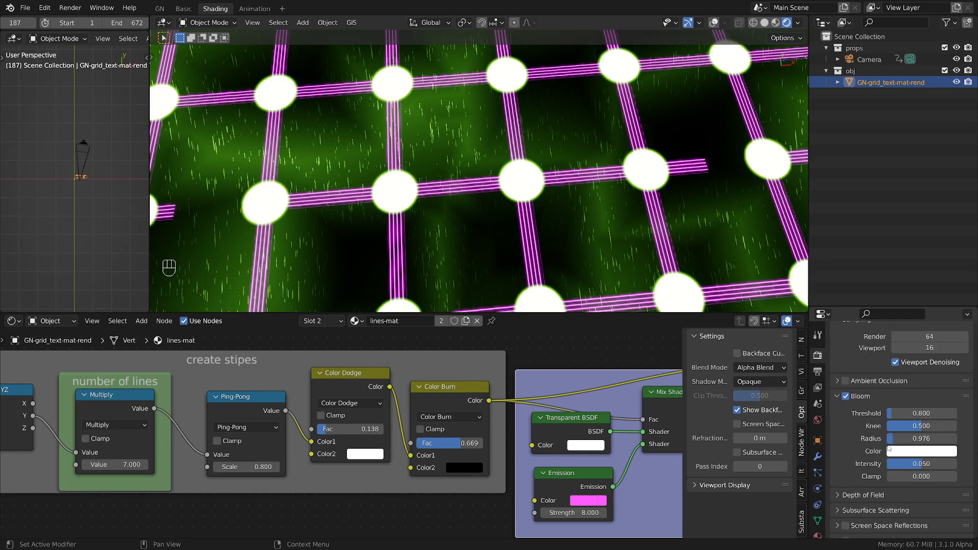
{"action": "scroll", "coordinate": [515, 212], "scroll_direction": "up", "scroll_amount": 2}
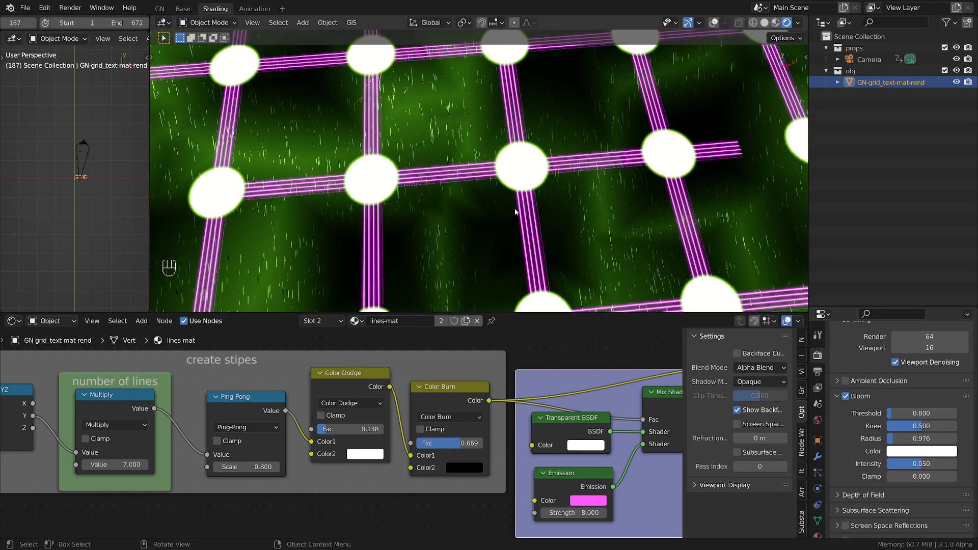
{"action": "middle_click_drag", "start_coordinate": [515, 212], "coordinate": [545, 206]}
{"action": "middle_click_drag", "start_coordinate": [364, 150], "coordinate": [457, 278]}
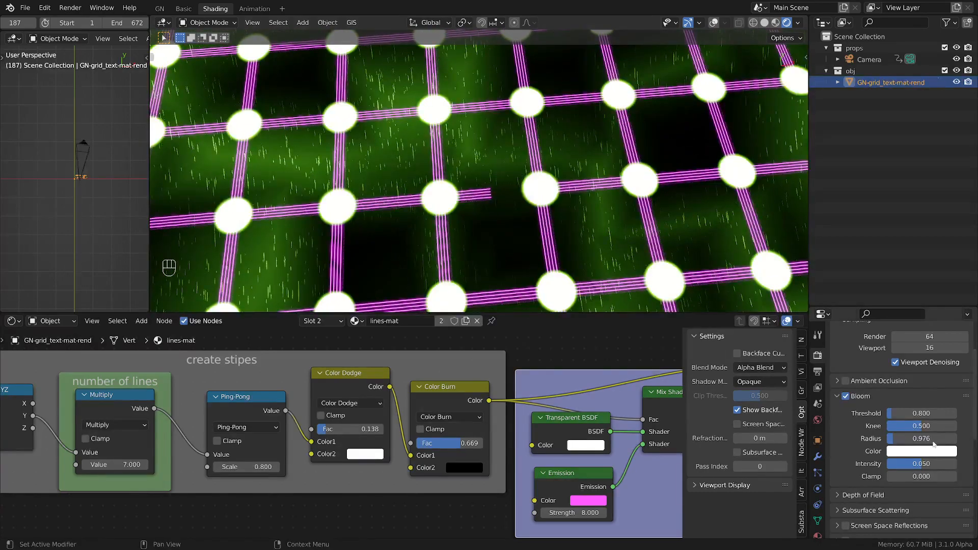
{"action": "left_click_drag", "start_coordinate": [917, 438], "coordinate": [852, 462]}
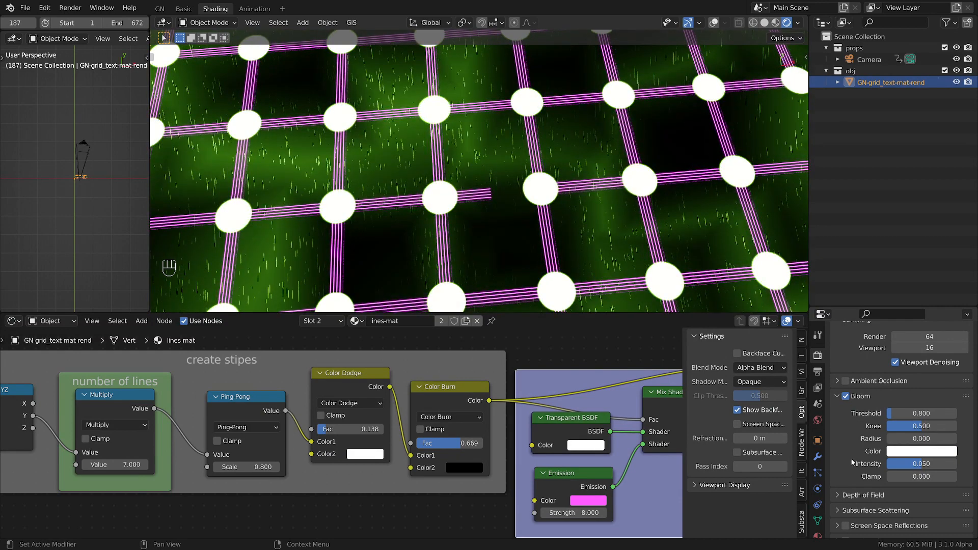
{"action": "scroll", "coordinate": [851, 431], "scroll_direction": "down", "scroll_amount": 8}
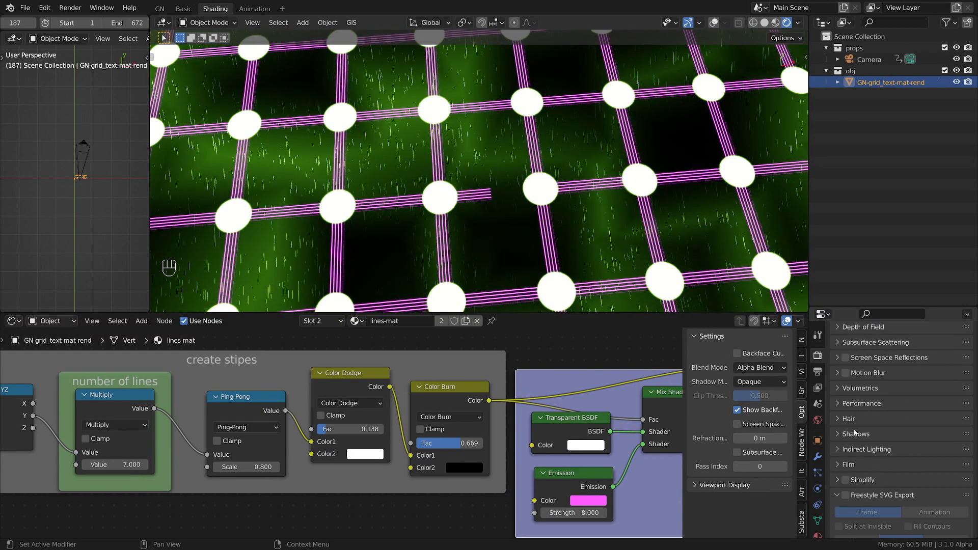
{"action": "scroll", "coordinate": [856, 433], "scroll_direction": "up", "scroll_amount": 9}
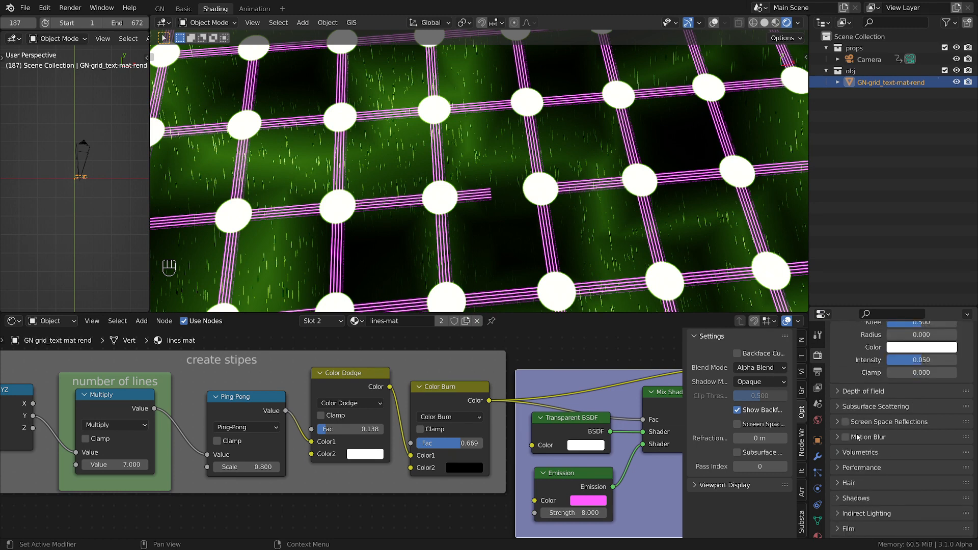
Step: Select the Camera and look through it at frame 1 of the animation
{"action": "left_click", "coordinate": [910, 59]}
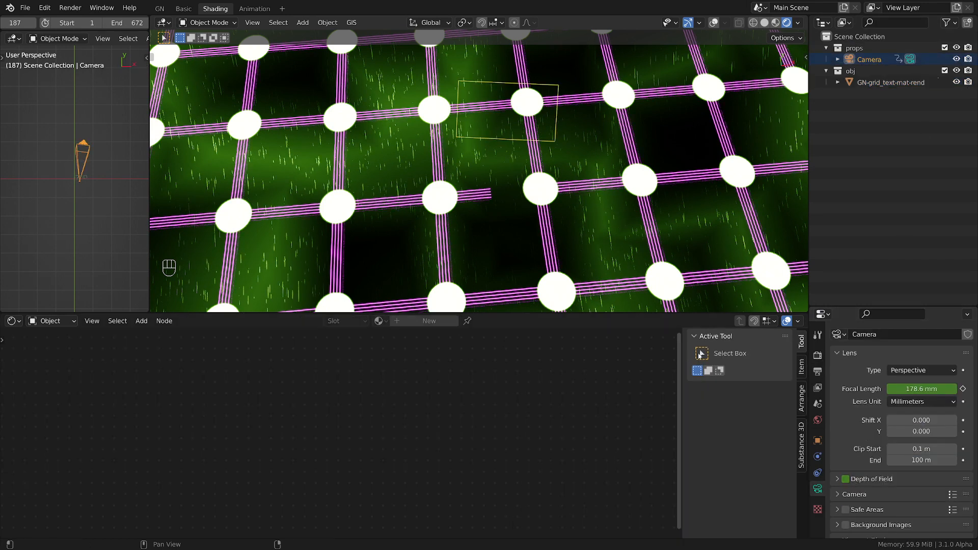
{"action": "key", "text": "KP_0"}
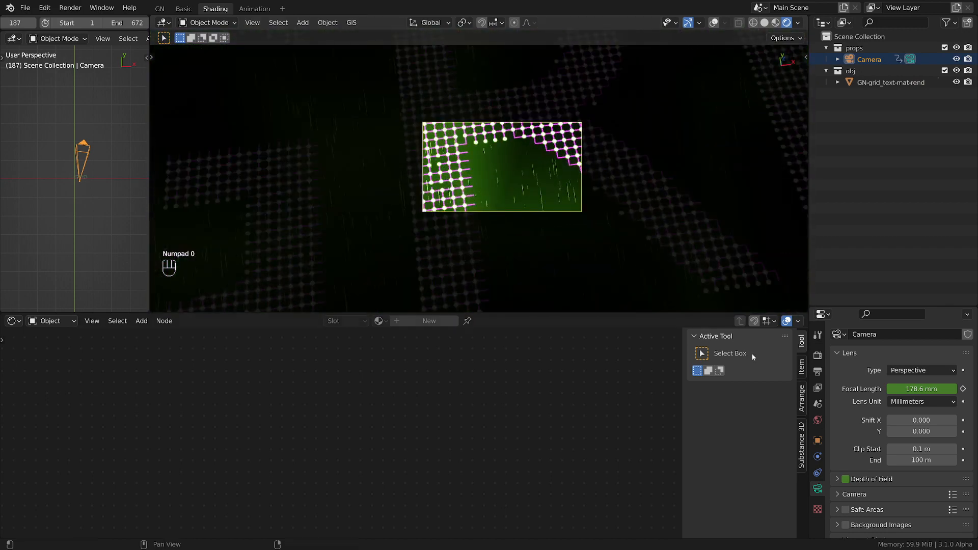
{"action": "left_click", "coordinate": [16, 23]}
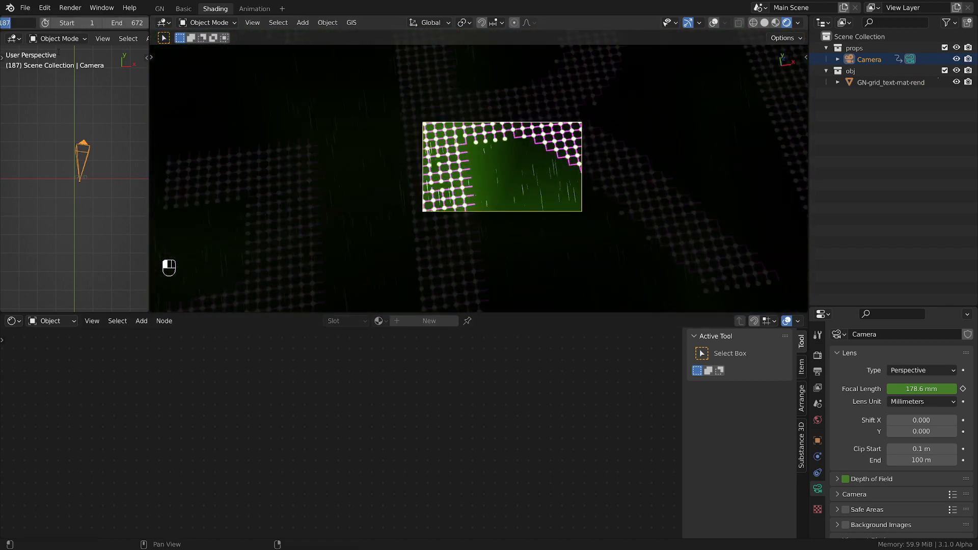
{"action": "key", "text": "BackSpace"}
{"action": "type", "text": "1"}
{"action": "key", "text": "Return"}
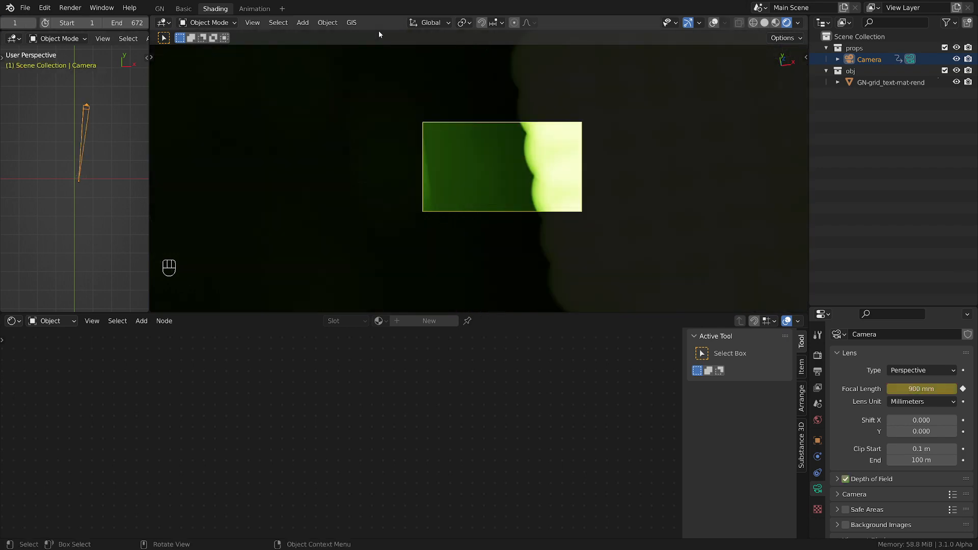
Step: Go to frame 50 and switch the camera's Depth of Field off and on again to compare the blur
{"action": "left_click_drag", "start_coordinate": [15, 23], "coordinate": [42, 22]}
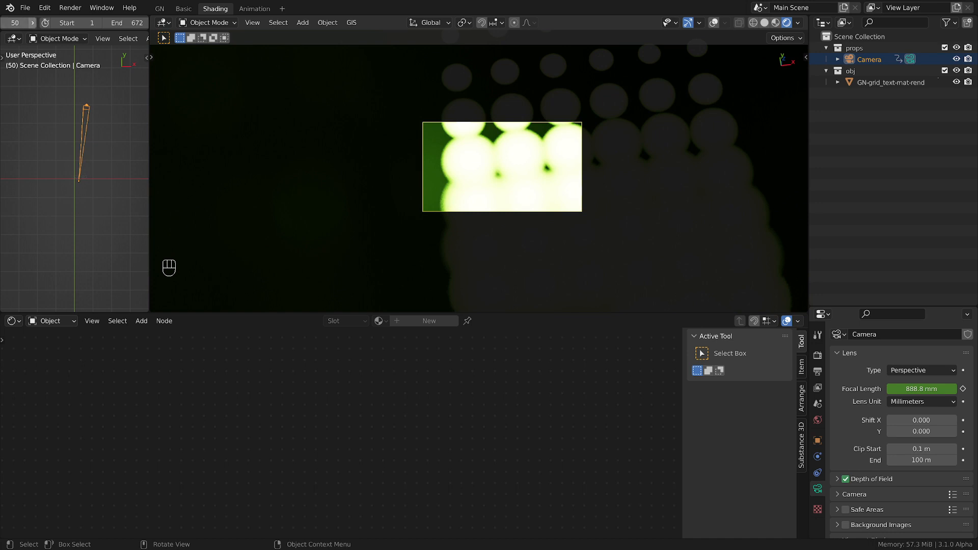
{"action": "left_click", "coordinate": [846, 479]}
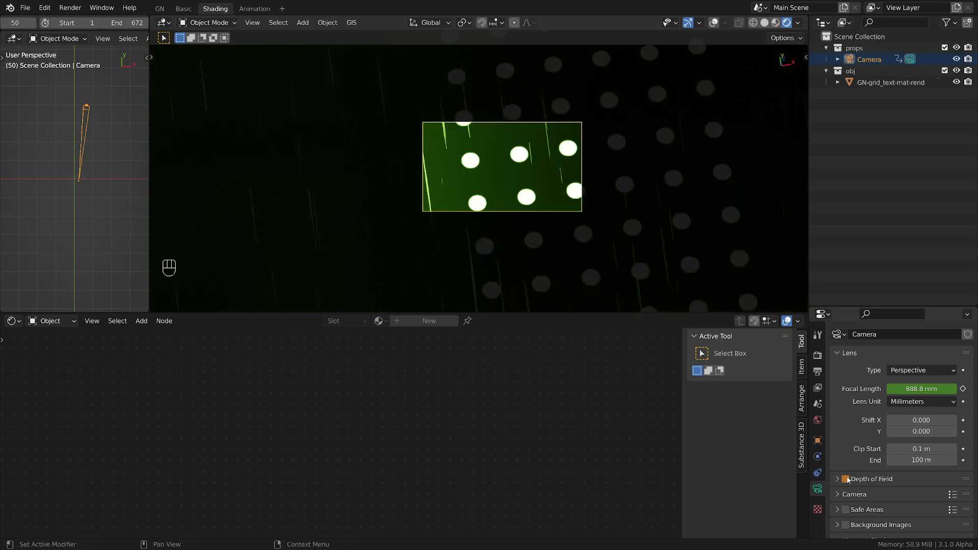
{"action": "left_click", "coordinate": [846, 478]}
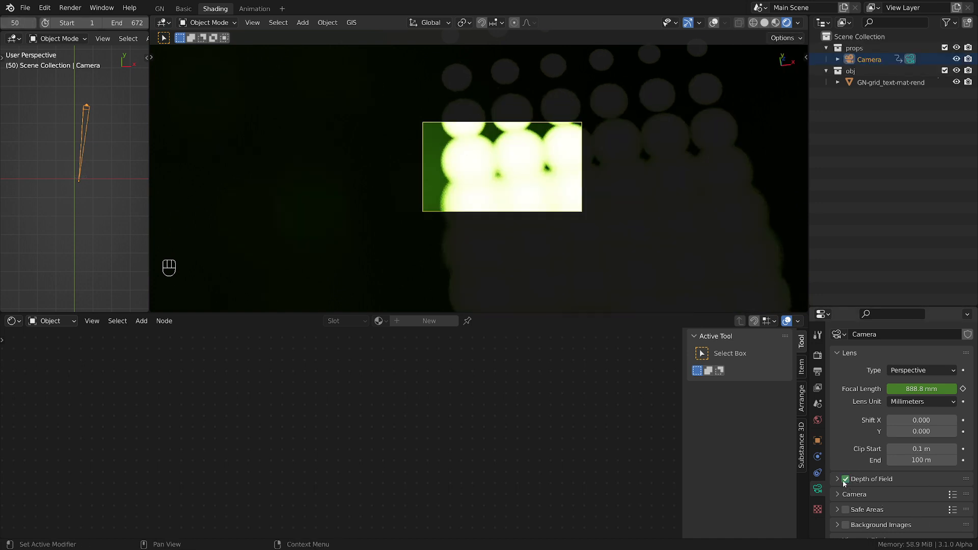
Step: Expand the camera's Depth of Field settings and try a Focus Distance of 0.17 m
{"action": "left_click", "coordinate": [838, 480]}
{"action": "scroll", "coordinate": [885, 507], "scroll_direction": "down", "scroll_amount": 2}
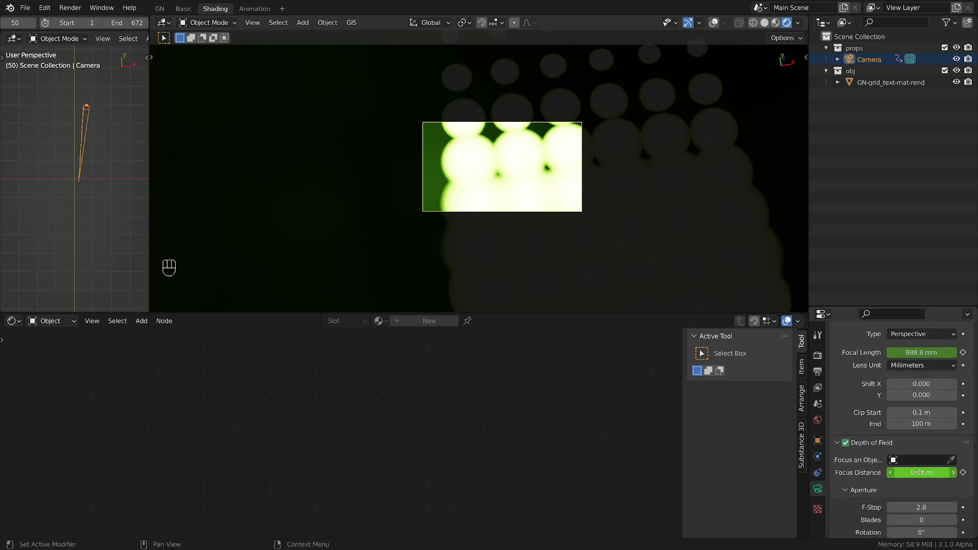
{"action": "mouse_move", "coordinate": [917, 472]}
{"action": "left_mouse_down"}
{"action": "mouse_move", "coordinate": [897, 472]}
{"action": "mouse_move", "coordinate": [937, 472]}
{"action": "mouse_move", "coordinate": [900, 472]}
{"action": "left_mouse_up"}
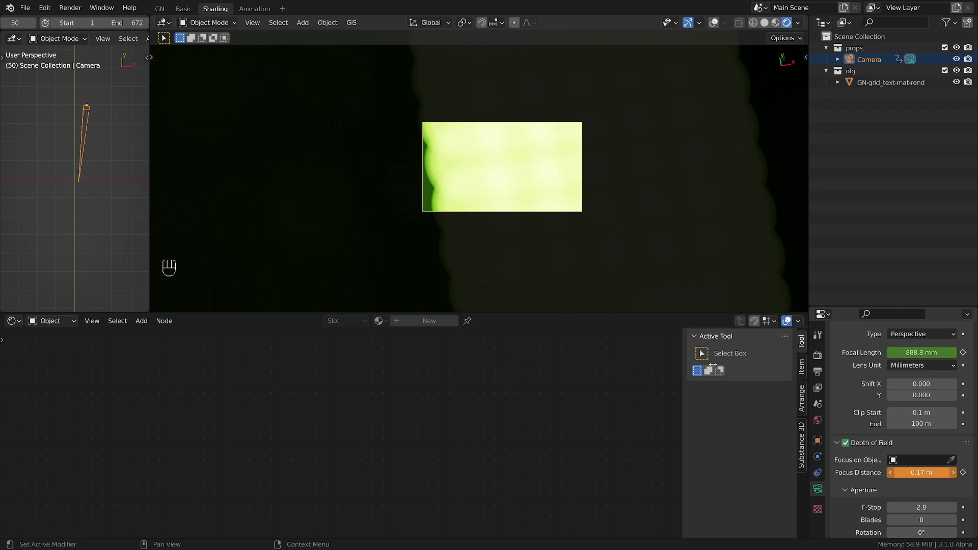
Step: Go to frame 93, turn off the camera's Depth of Field and inspect the stripes through the camera
{"action": "left_click_drag", "start_coordinate": [15, 22], "coordinate": [833, 525]}
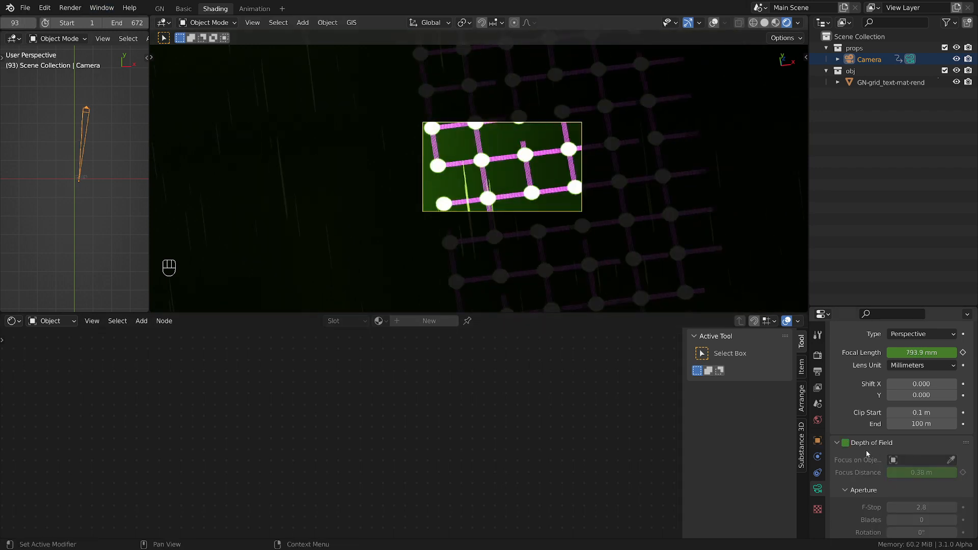
{"action": "scroll", "coordinate": [528, 191], "scroll_direction": "up", "scroll_amount": 10}
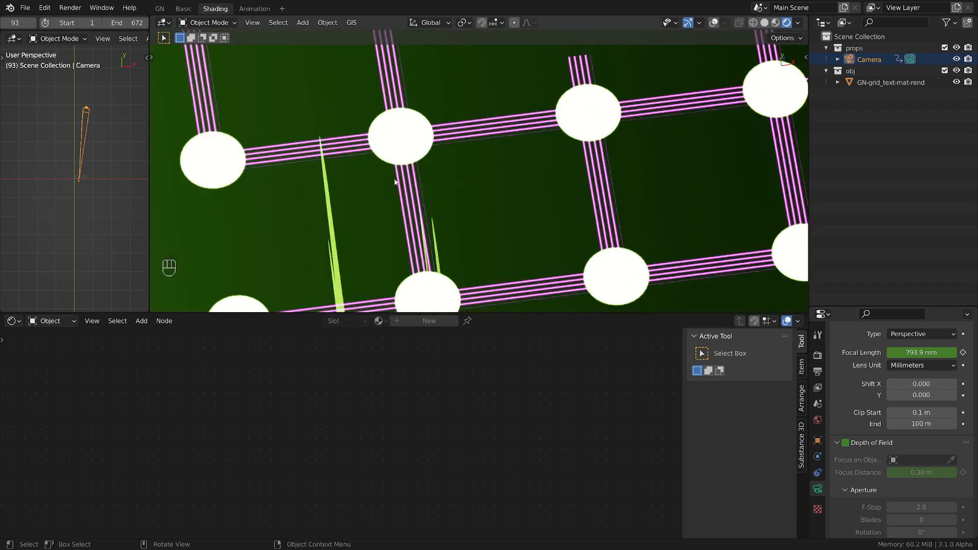
{"action": "scroll", "coordinate": [402, 219], "scroll_direction": "down", "scroll_amount": 10}
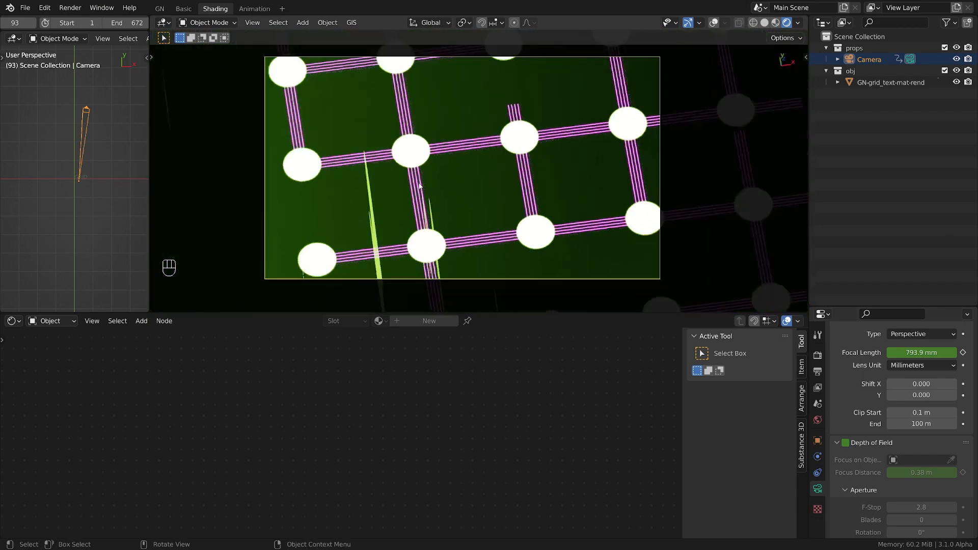